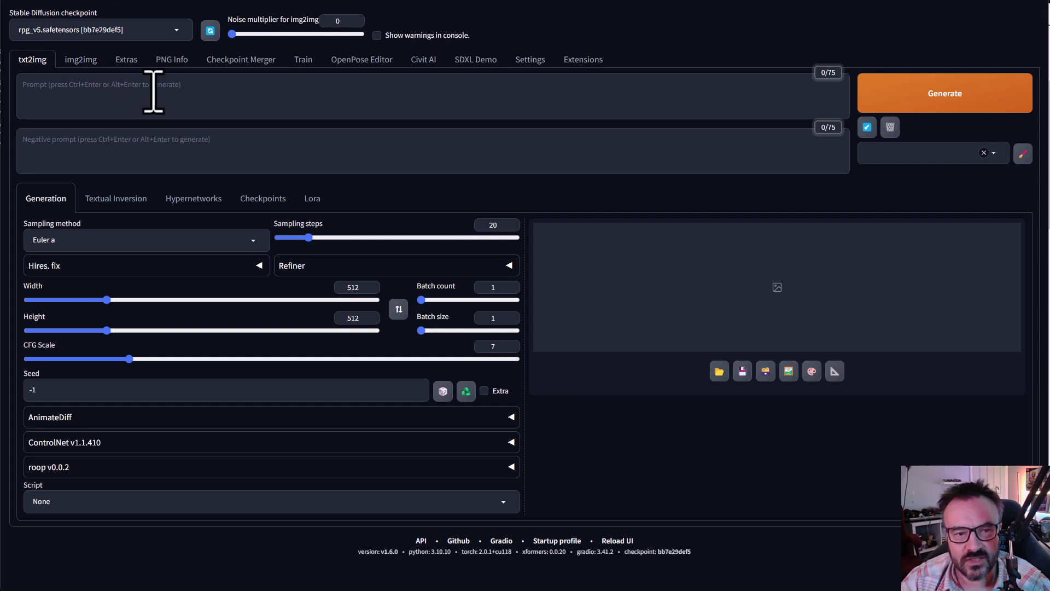
Check the installed extensions, then enter 'rpg' as the Civit AI model search term
click(422, 61)
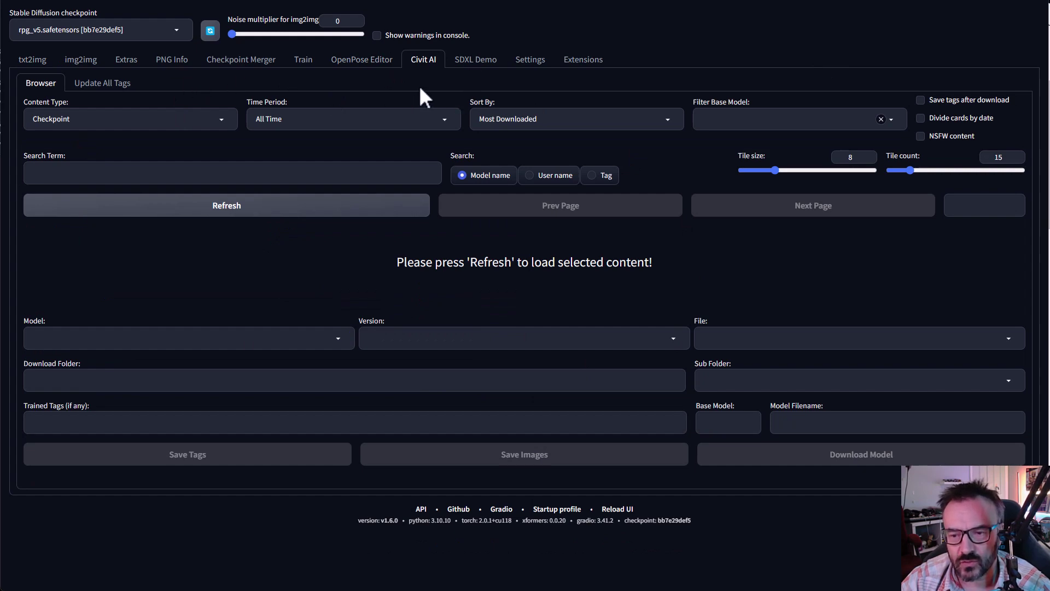
click(584, 62)
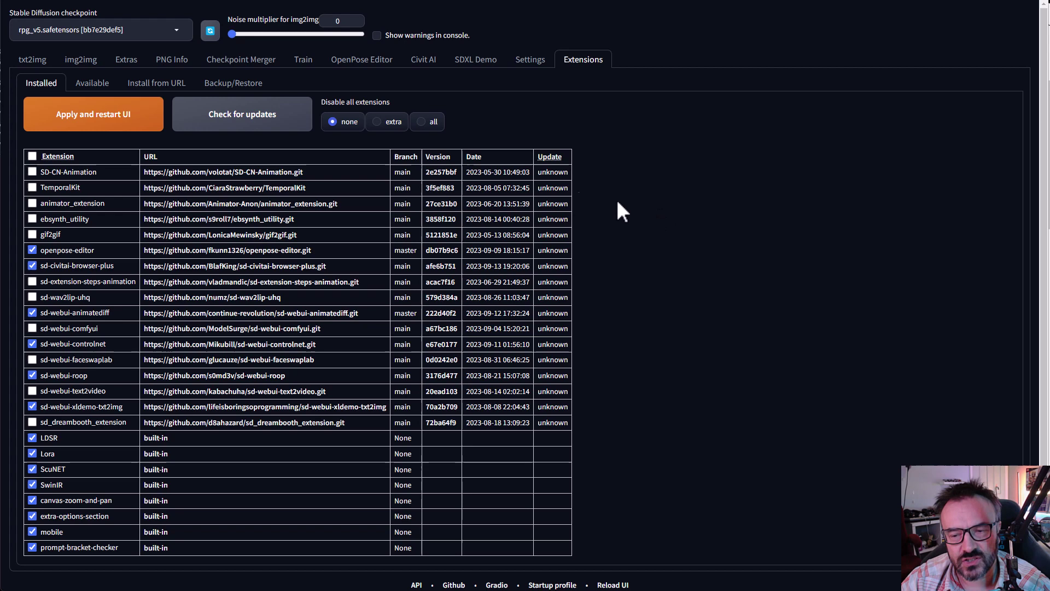
click(424, 60)
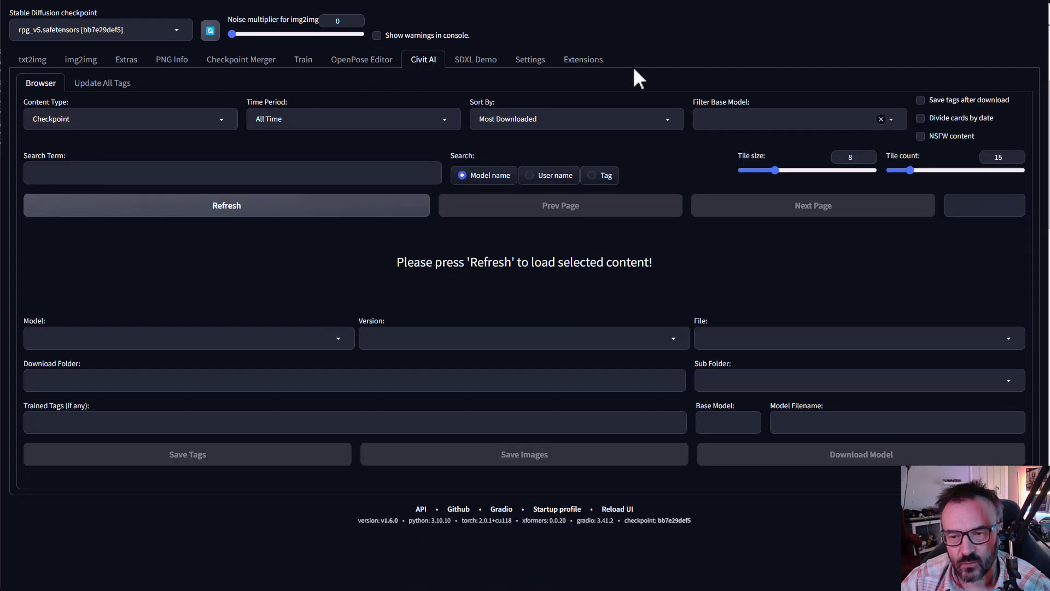
click(123, 175)
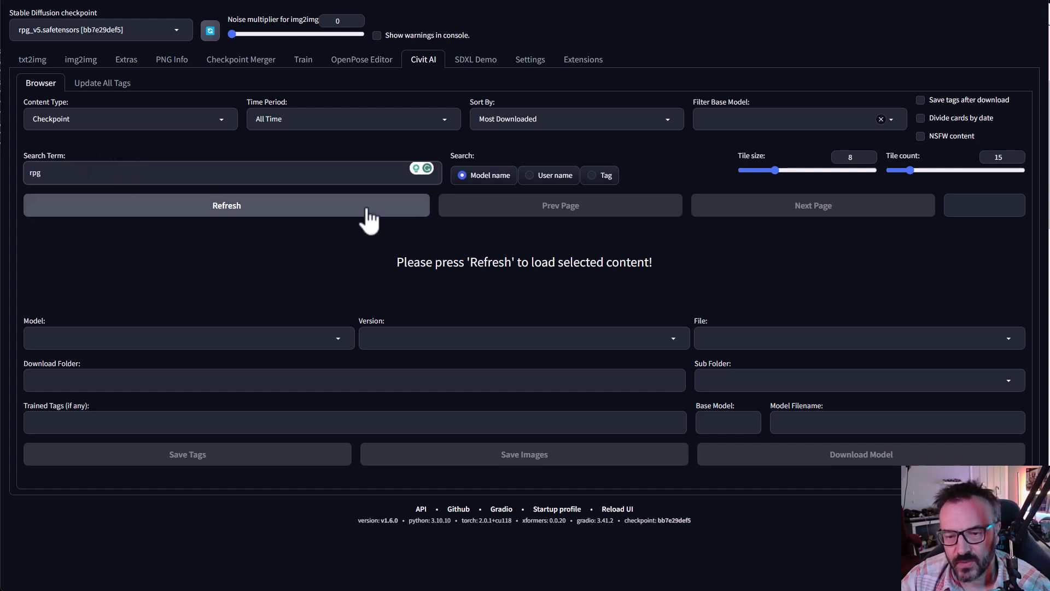
Refresh the rpg checkpoint results and view the RPG and SDVN2-RealRPG model details
click(334, 210)
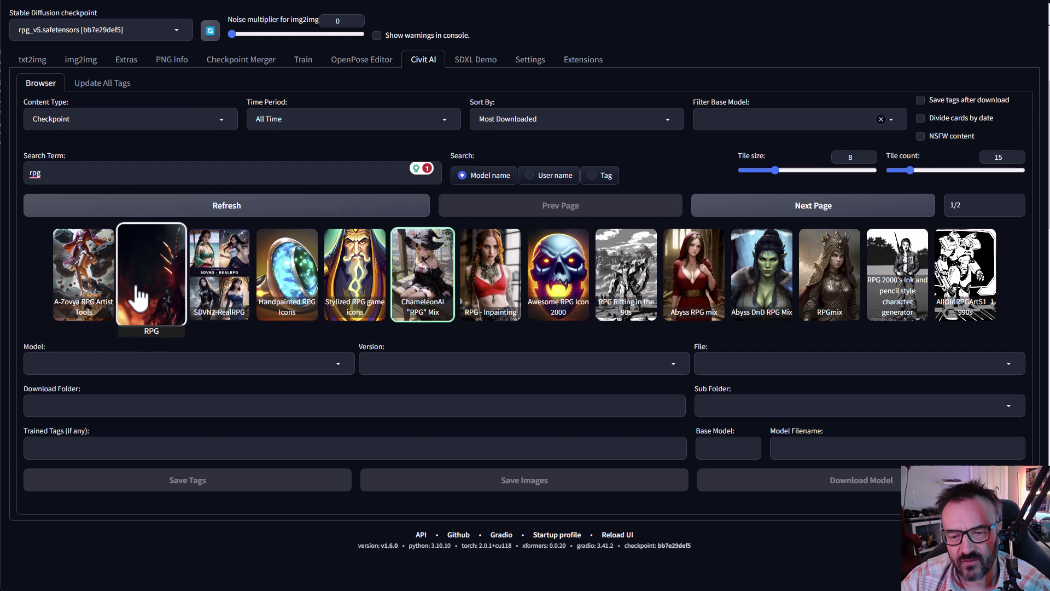
click(142, 262)
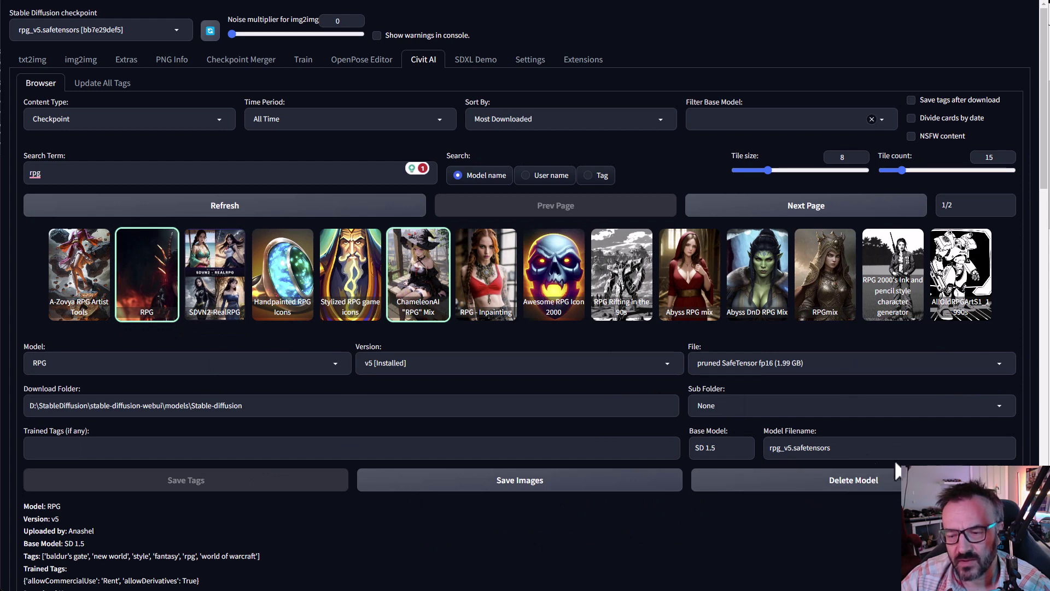
click(215, 273)
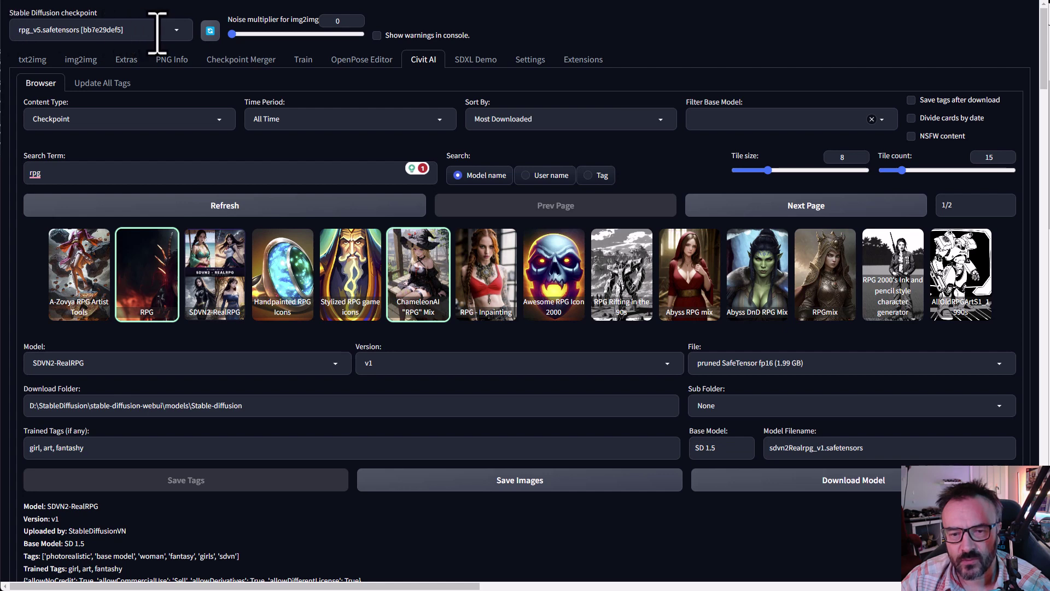
Glance at the checkpoint list, then browse txt2img's Textual Inversion and Checkpoints tabs
click(176, 31)
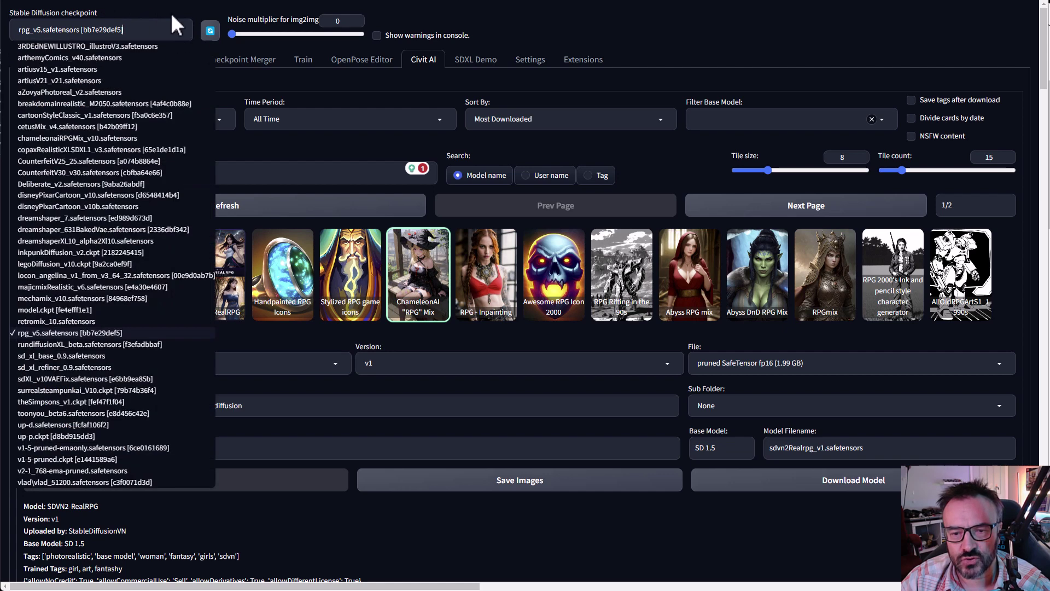
click(552, 20)
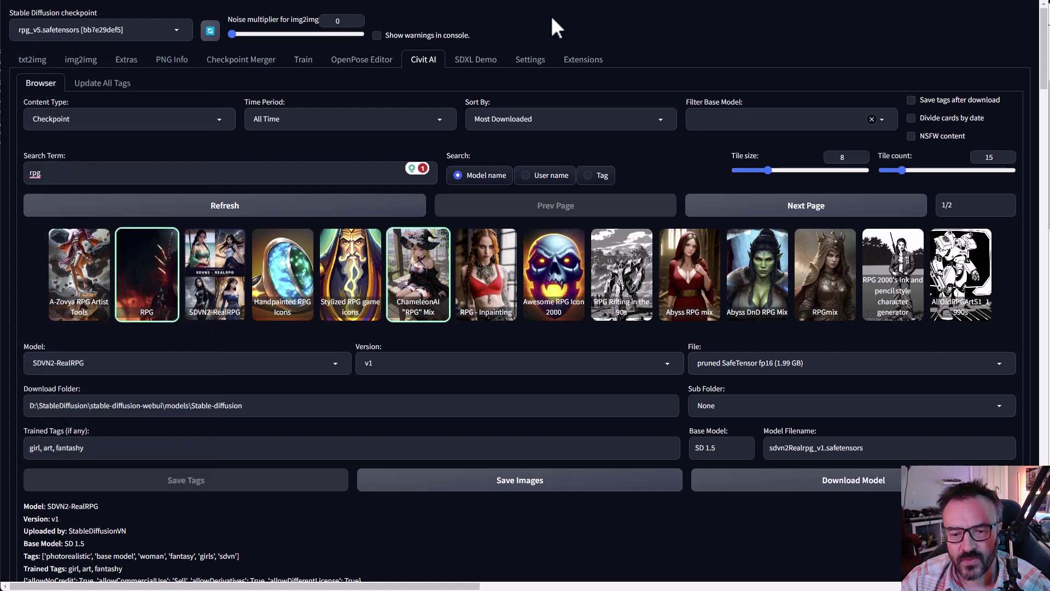
click(33, 59)
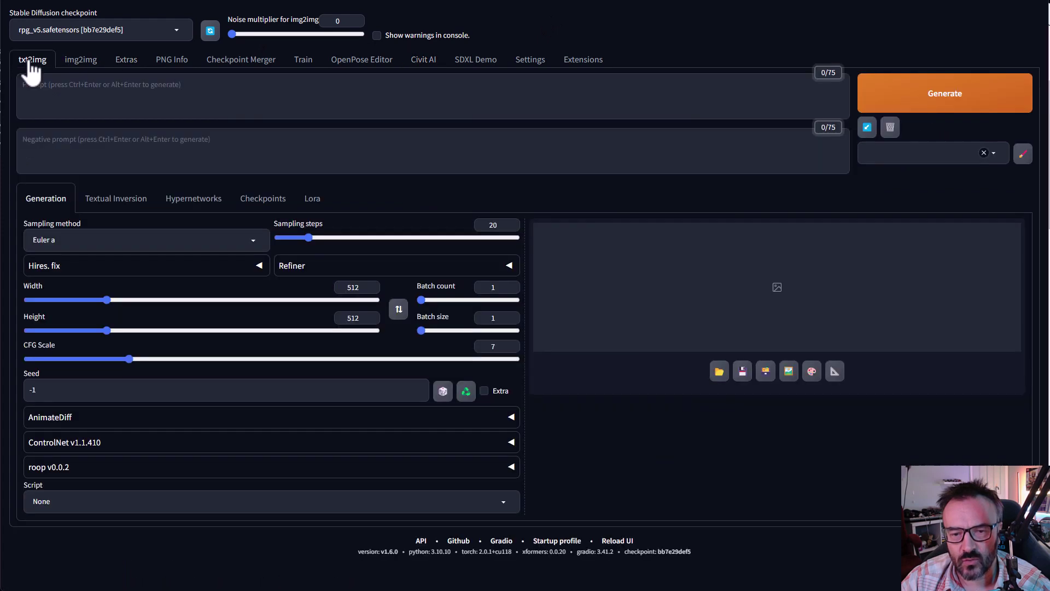
click(115, 213)
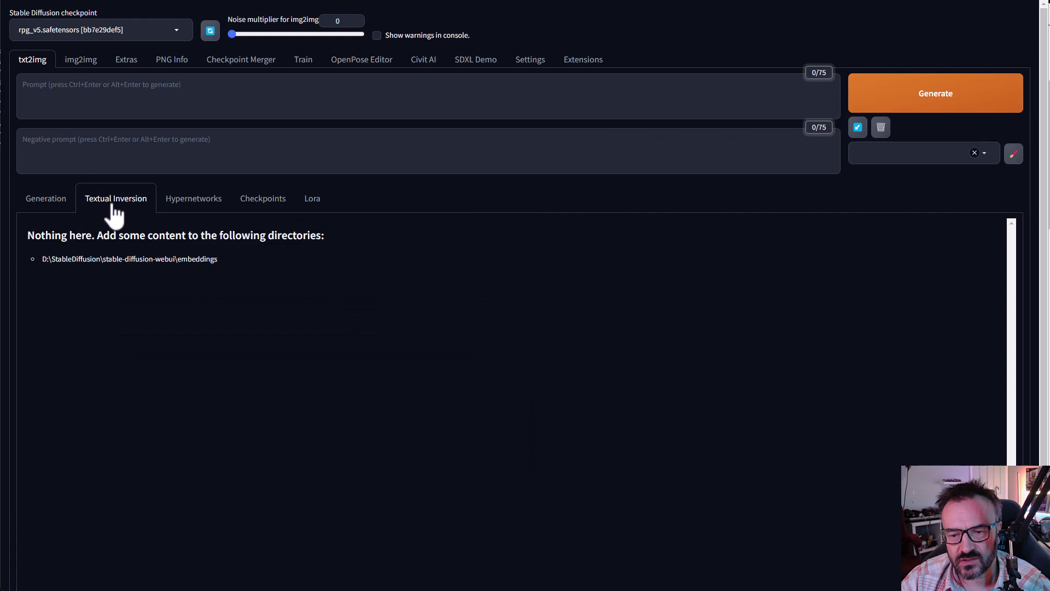
click(278, 206)
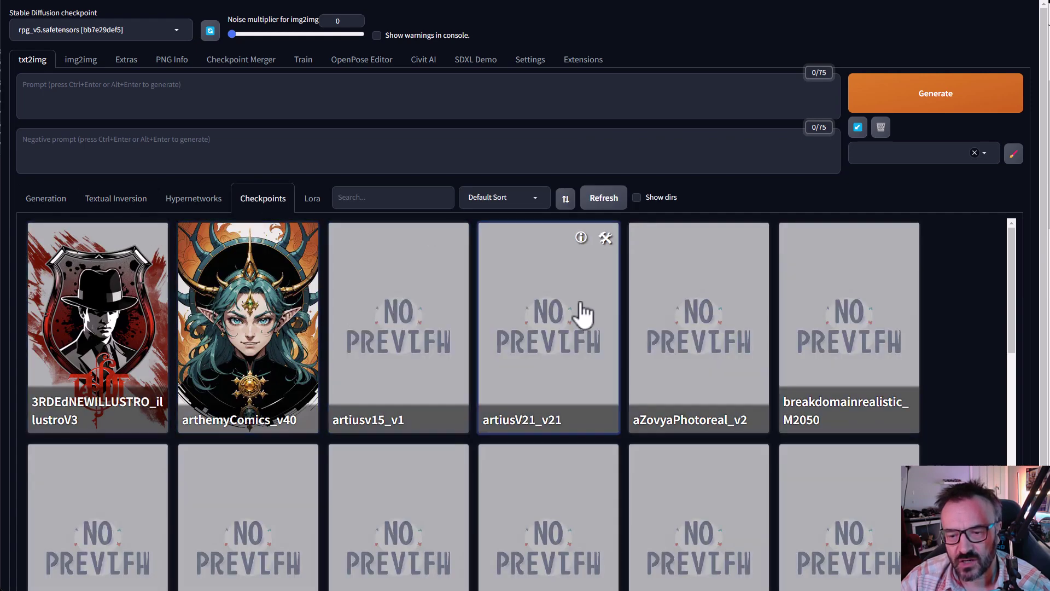
scroll(855, 363, down, 3)
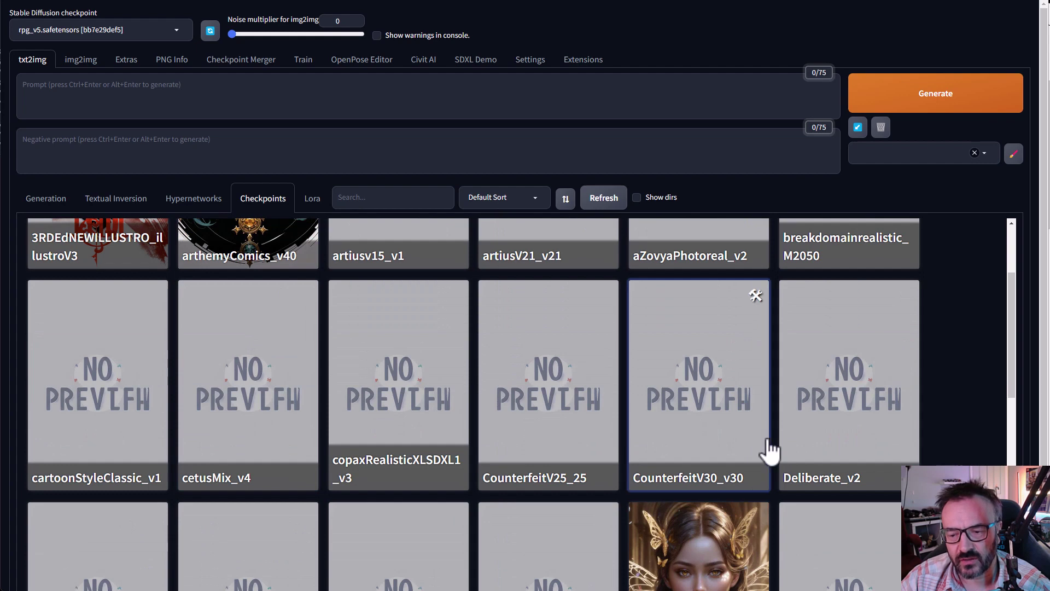
scroll(770, 450, up, 3)
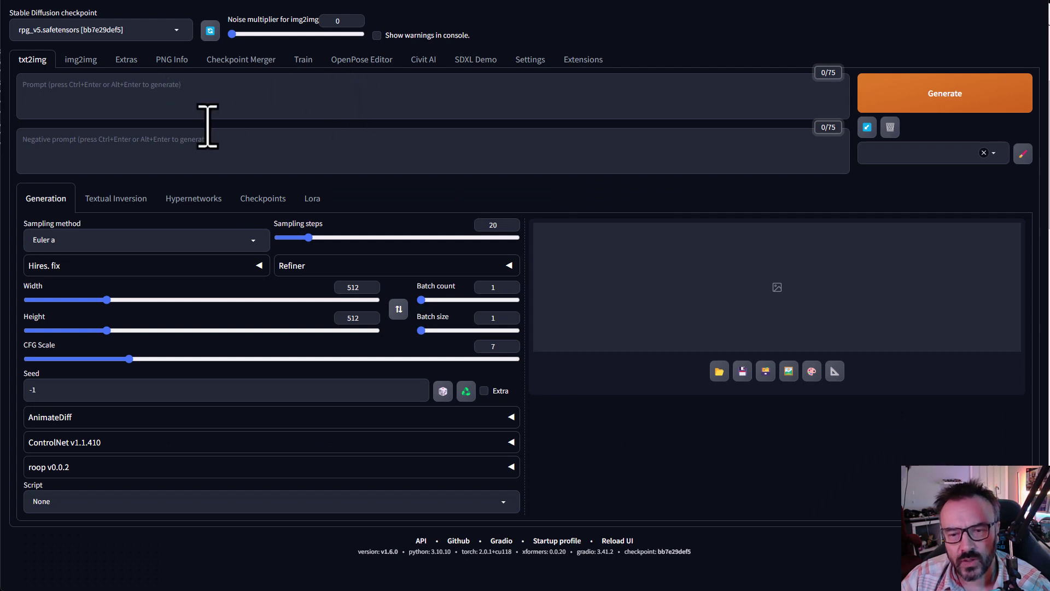
Load the gargoyle garden photo as the img2img source image
click(75, 65)
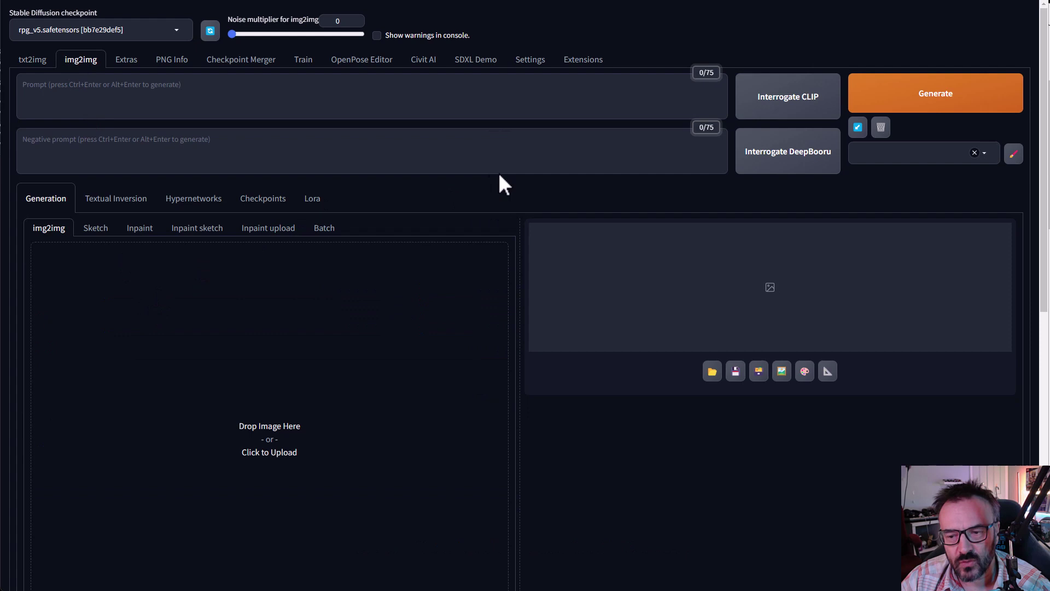
scroll(502, 183, down, 2)
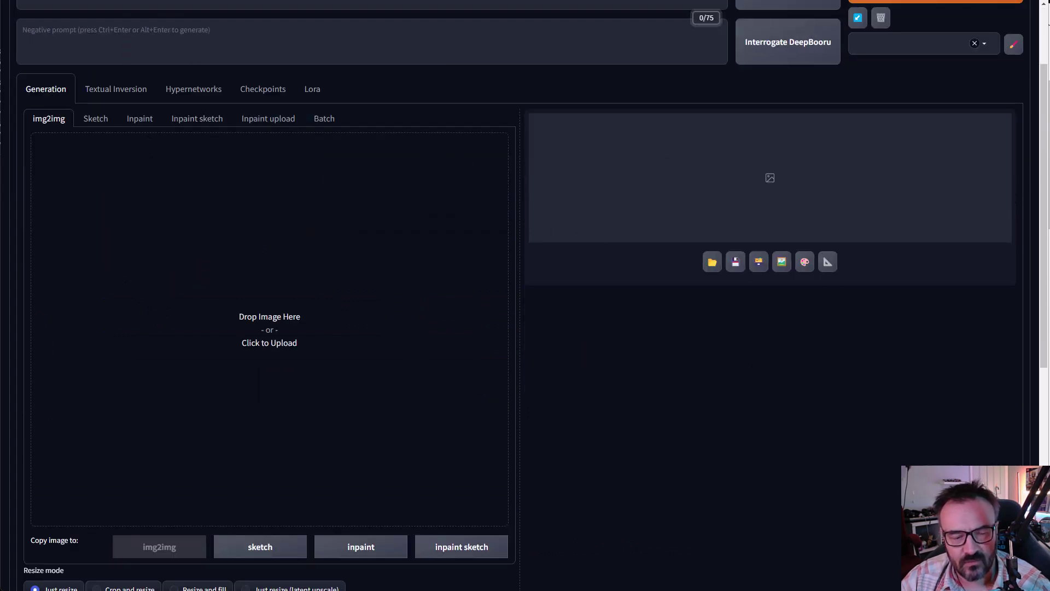
drag(141, 208, 281, 317)
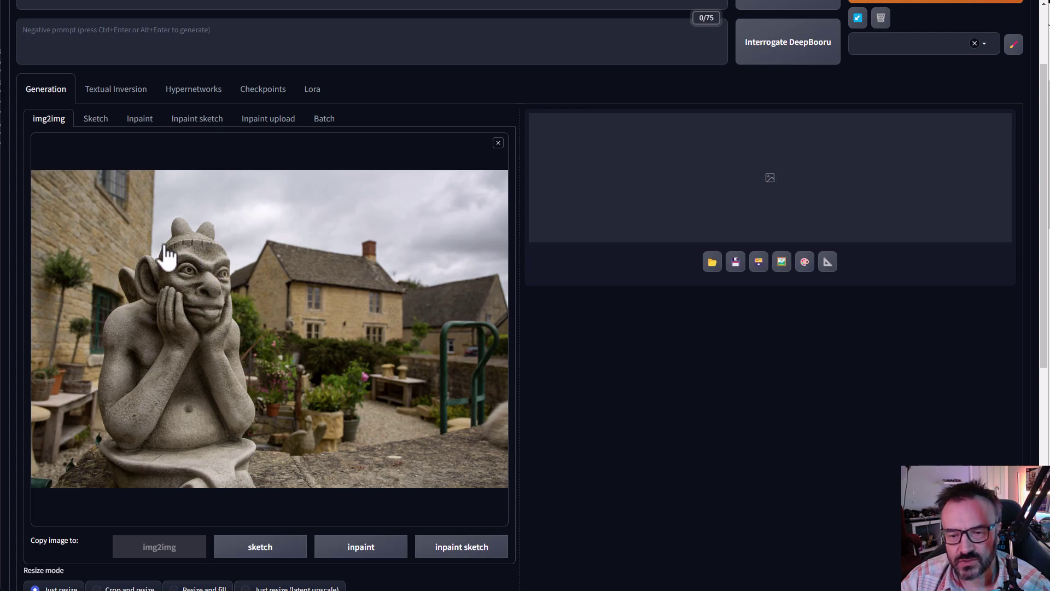
scroll(284, 377, up, 2)
Paste the prompt 'Beautiful girl portrait. face made out of stone'
click(108, 89)
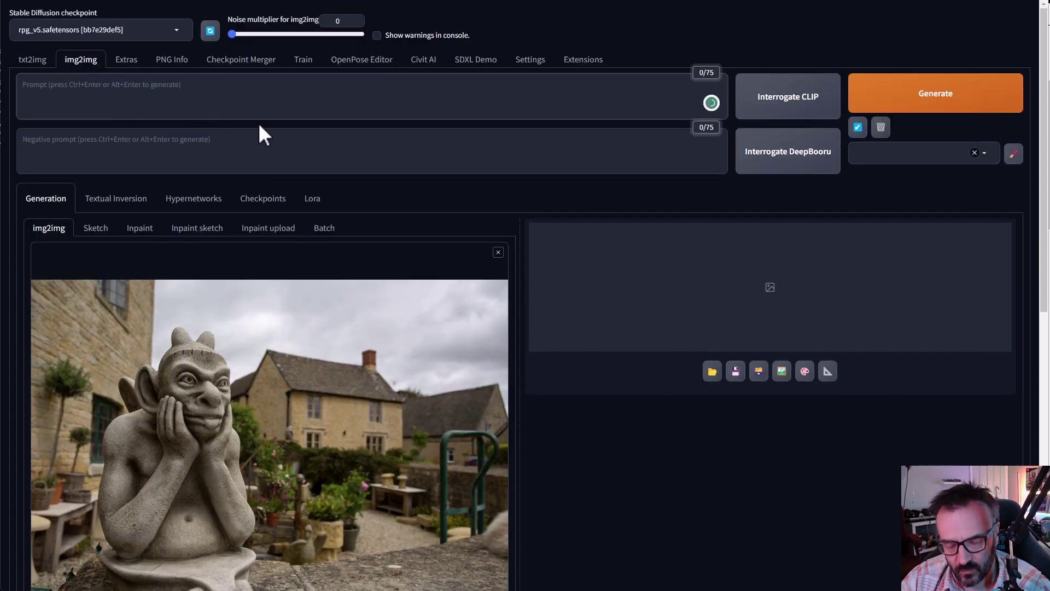
text(Beautiful girl portrait, face made out of stone)
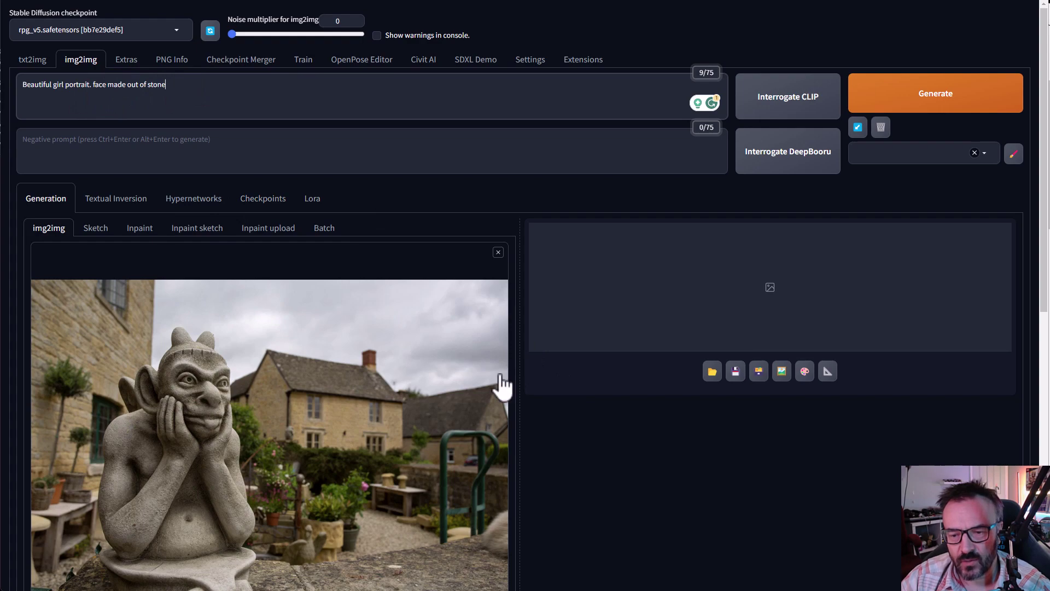
scroll(499, 381, down, 3)
scroll(499, 382, down, 5)
scroll(24, 89, up, 7)
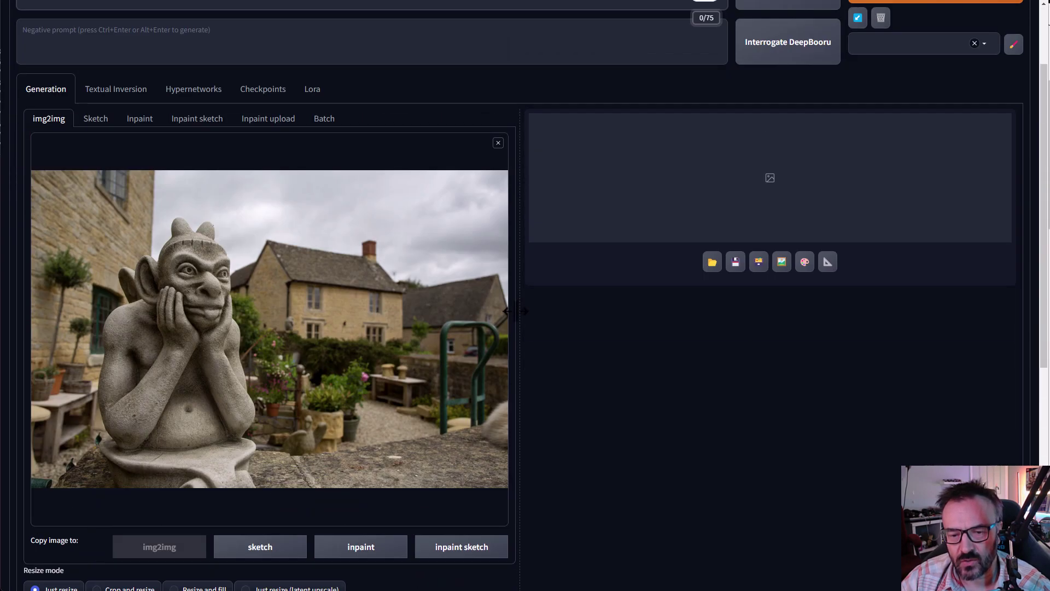
scroll(47, 42, up, 1)
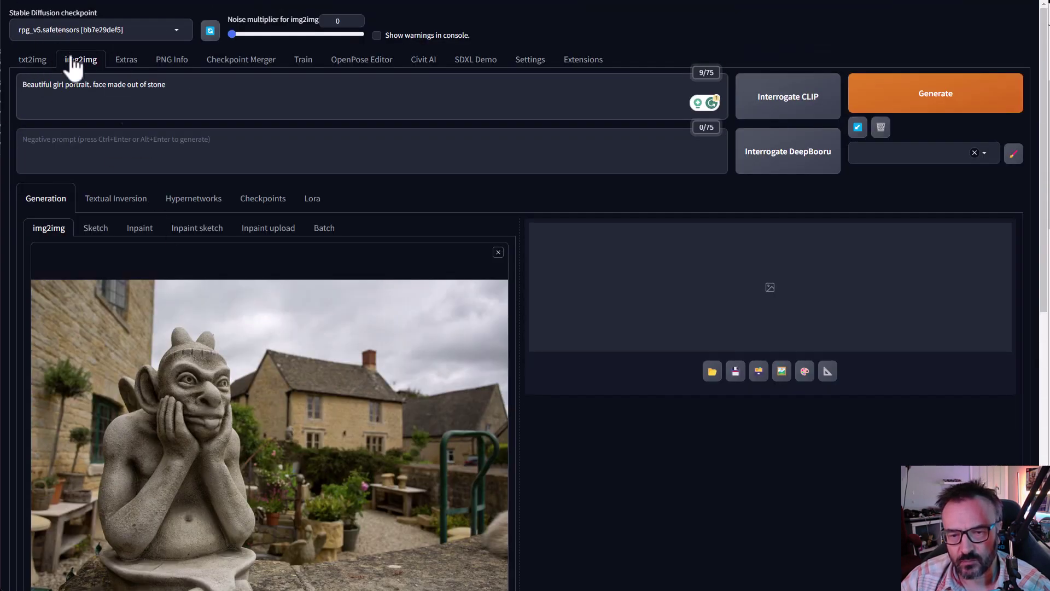
scroll(519, 404, down, 6)
scroll(518, 404, down, 1)
Set sampling steps to 50 and keep the Euler a sampler
double_click(489, 333)
text(5)
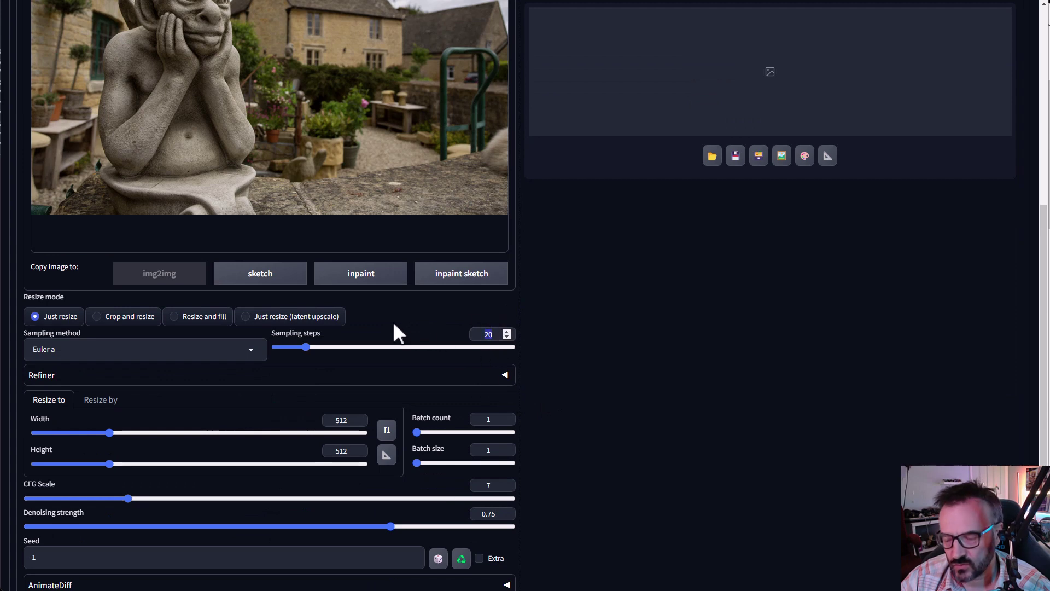
text(0)
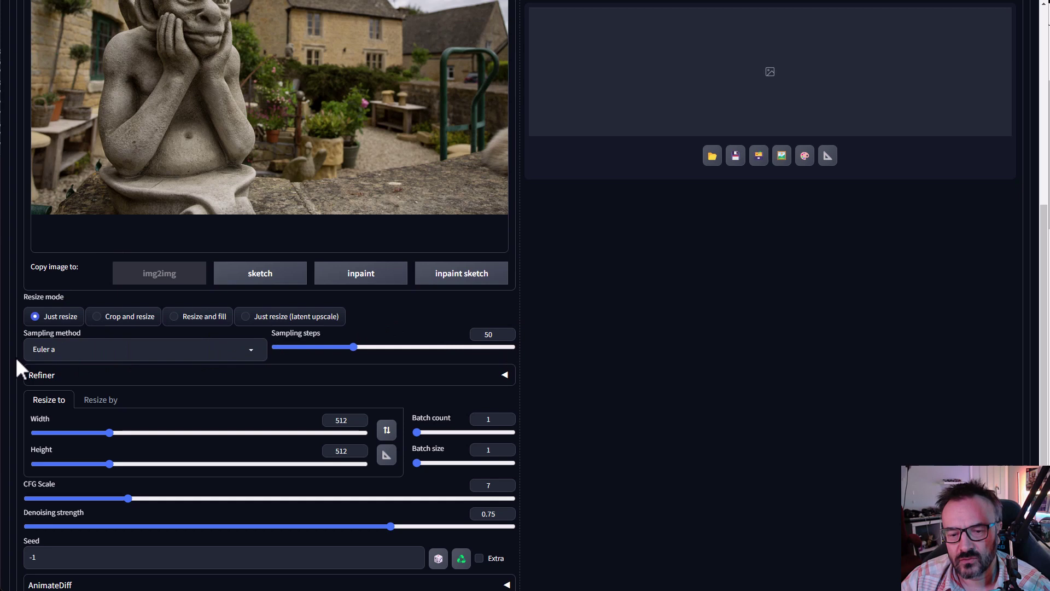
click(242, 352)
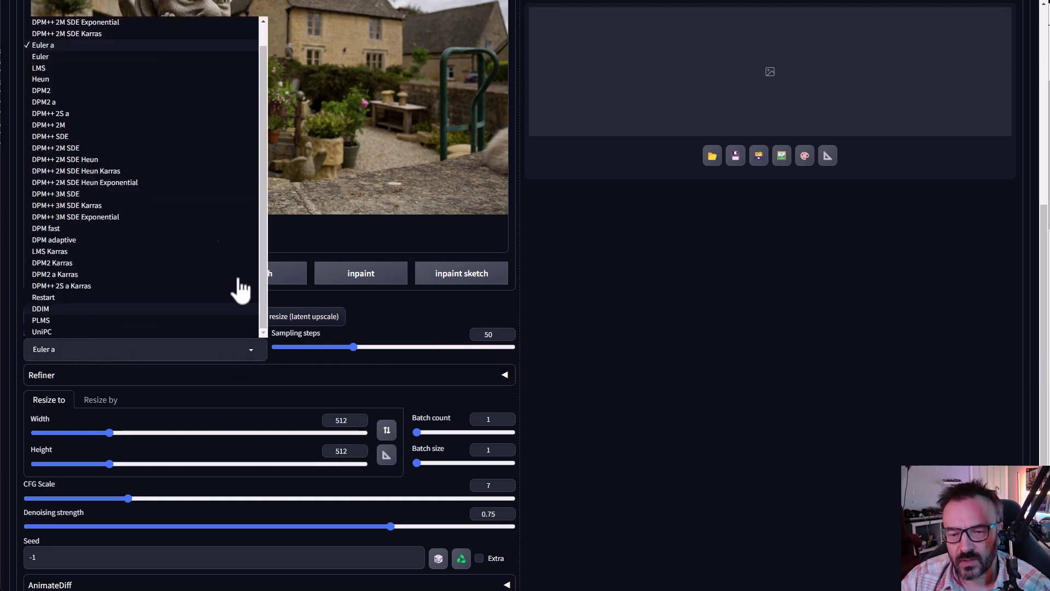
scroll(99, 84, up, 1)
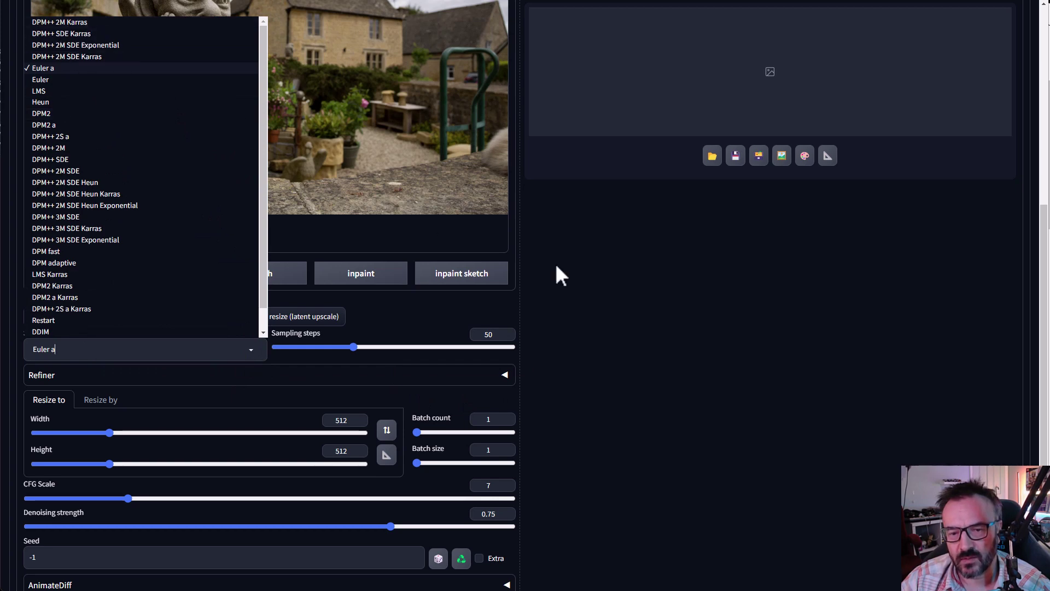
click(688, 330)
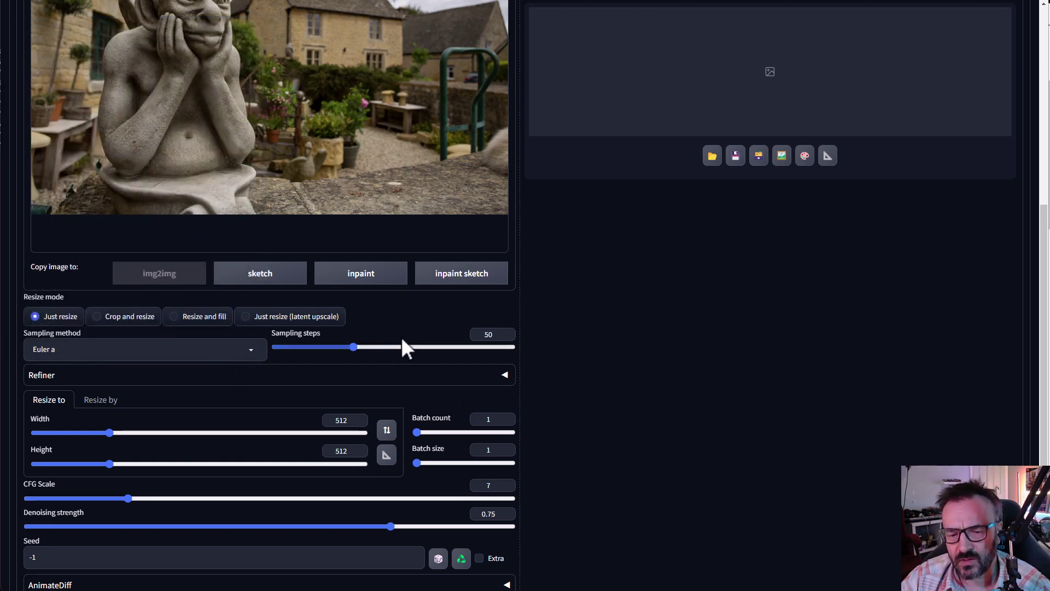
scroll(555, 376, down, 1)
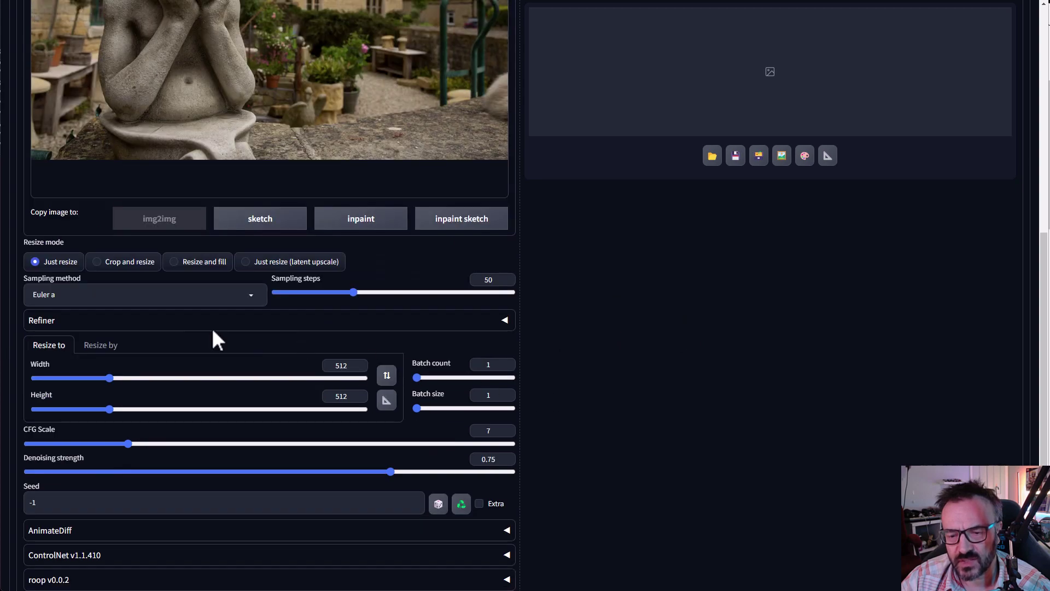
scroll(120, 378, up, 2)
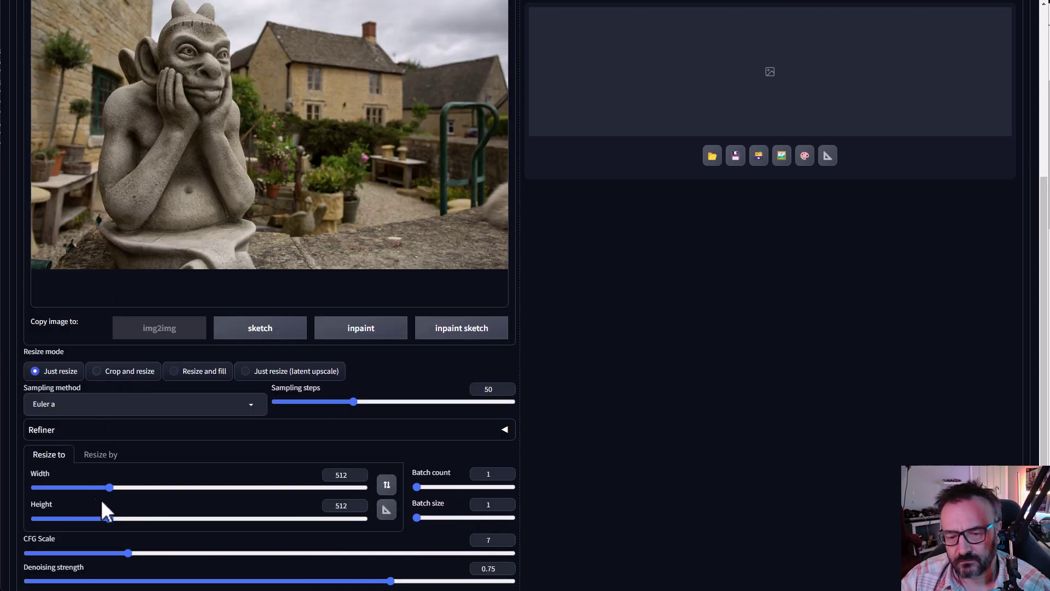
Set the output width to 776, keeping height at 512
drag(110, 487, 152, 491)
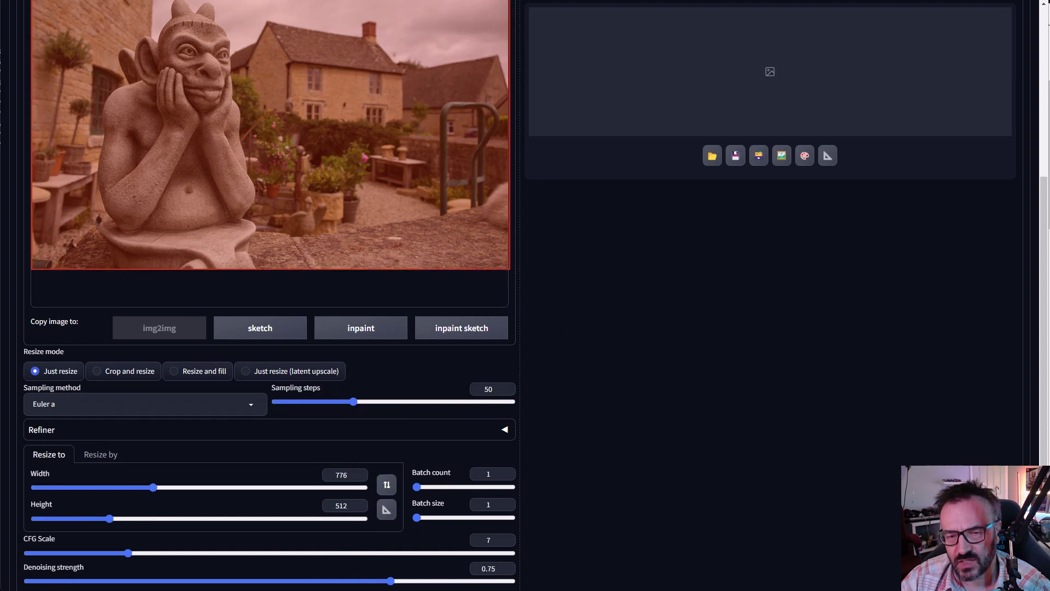
scroll(602, 335, down, 3)
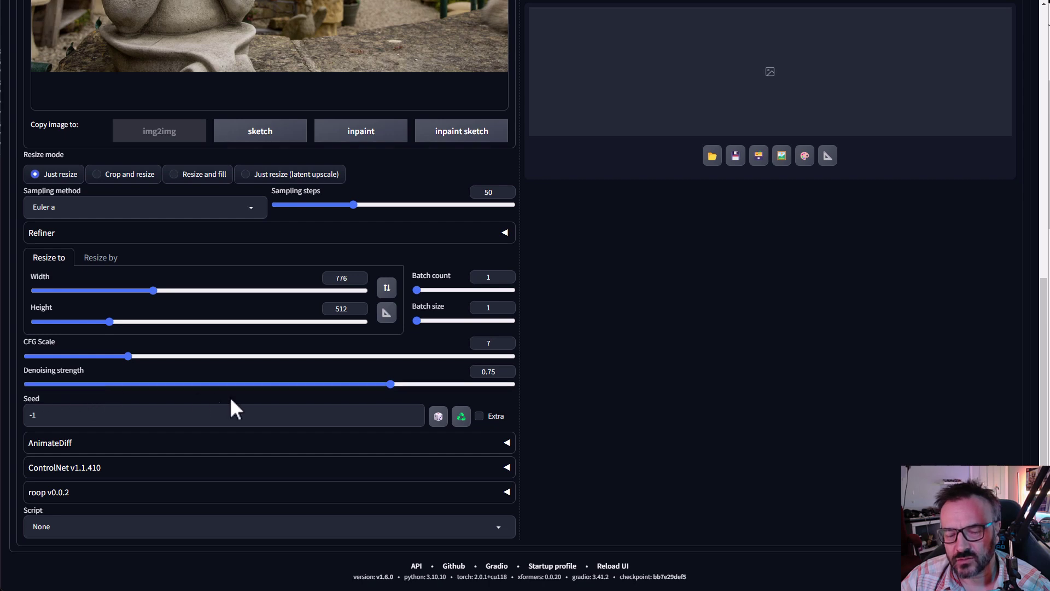
scroll(646, 414, up, 1)
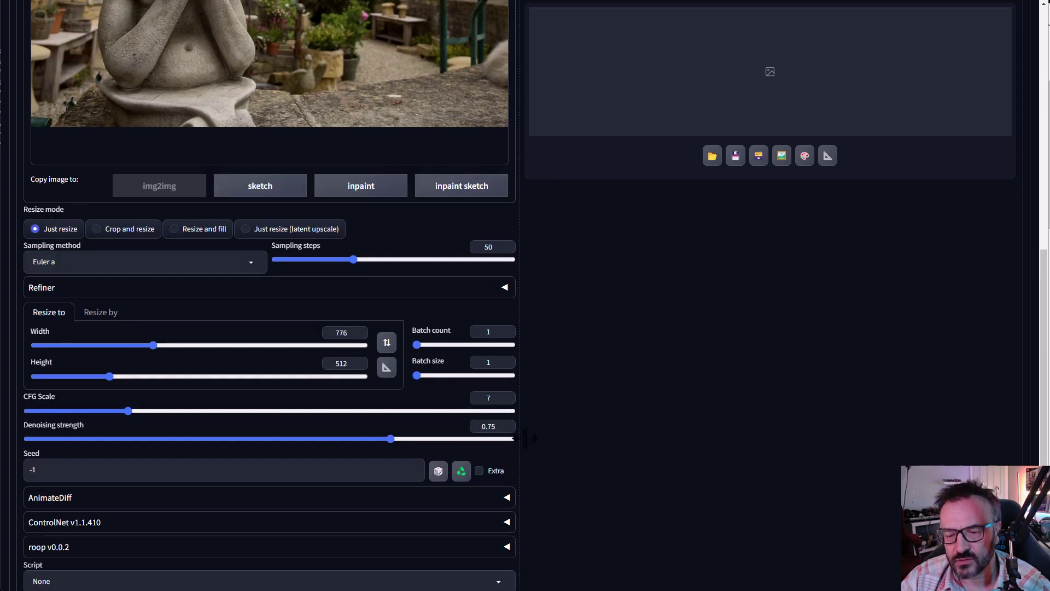
scroll(586, 433, up, 7)
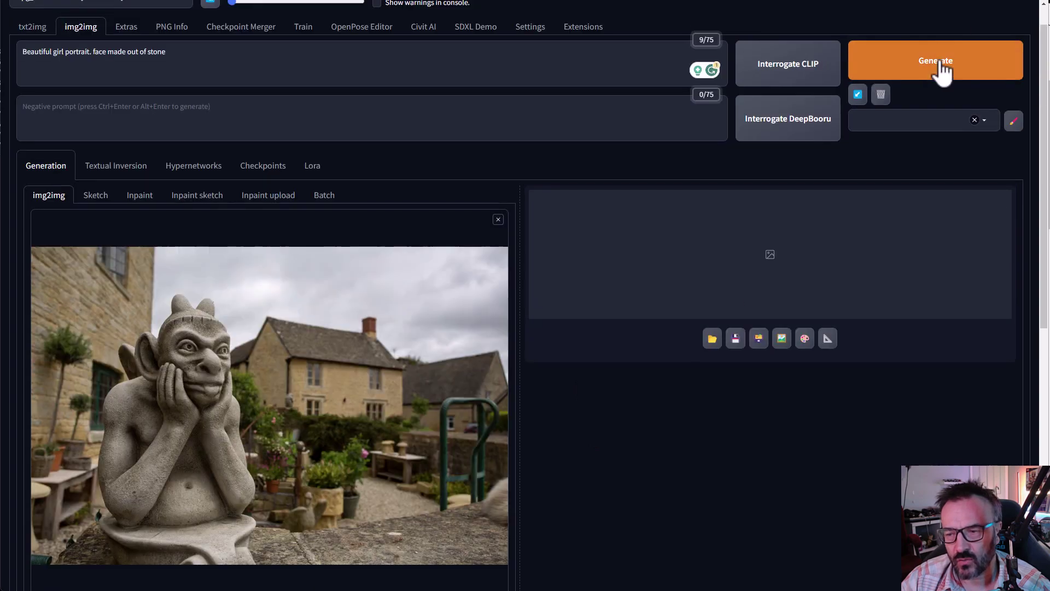
Generate, then lower denoising strength to about 0.3 and generate again
click(934, 72)
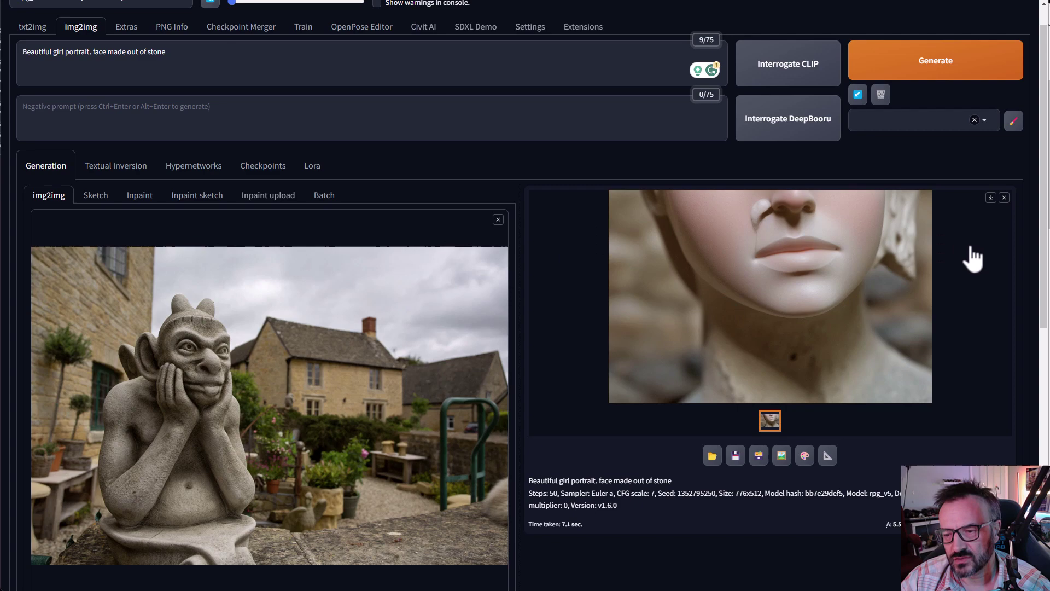
scroll(570, 360, down, 6)
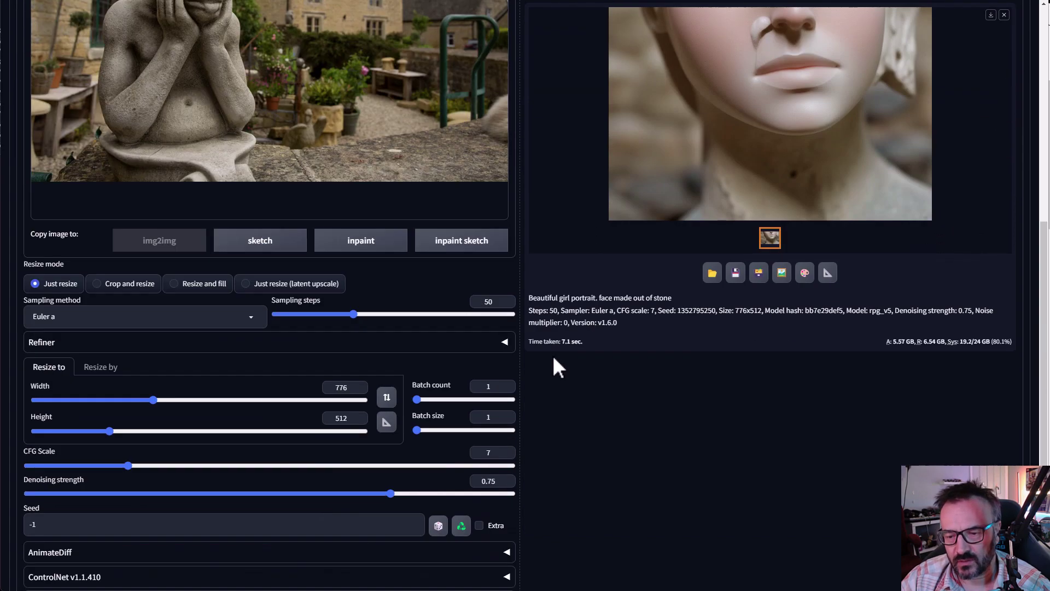
scroll(554, 358, down, 2)
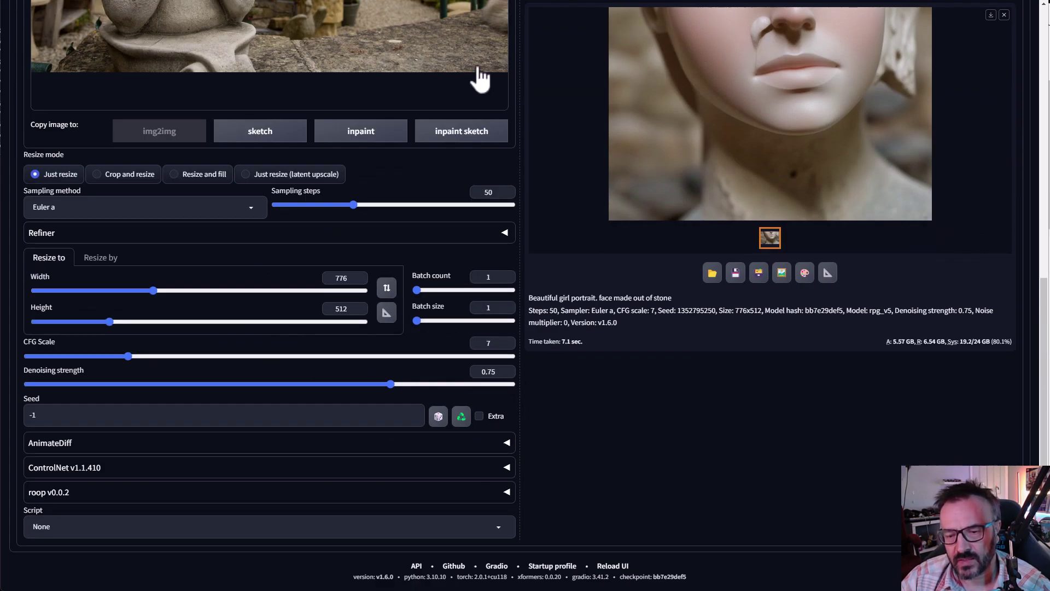
drag(389, 384, 175, 382)
scroll(781, 431, up, 10)
click(935, 100)
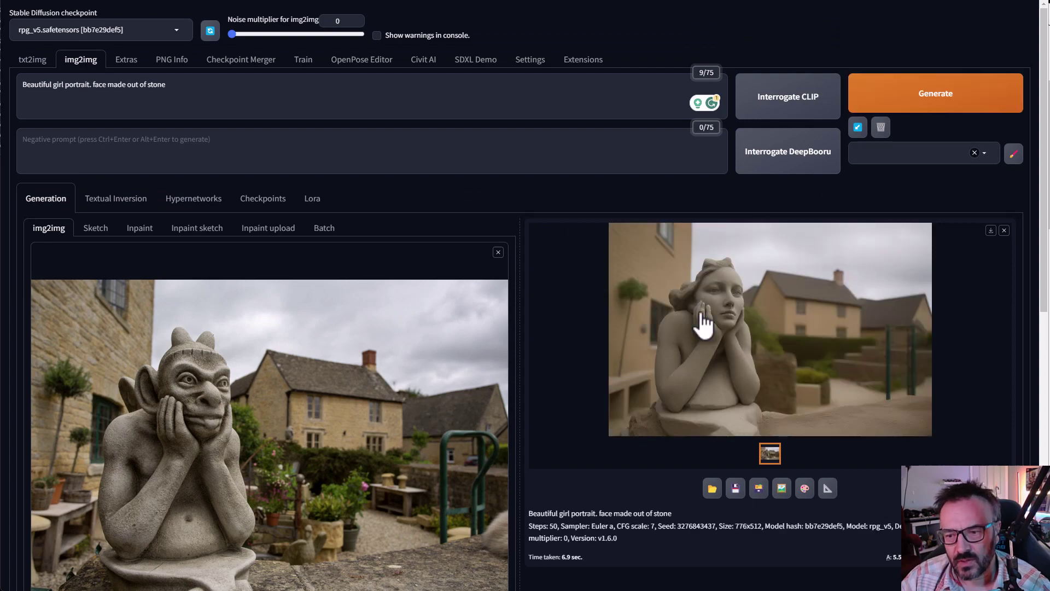
Inspect the stone-girl statue result full size
click(705, 322)
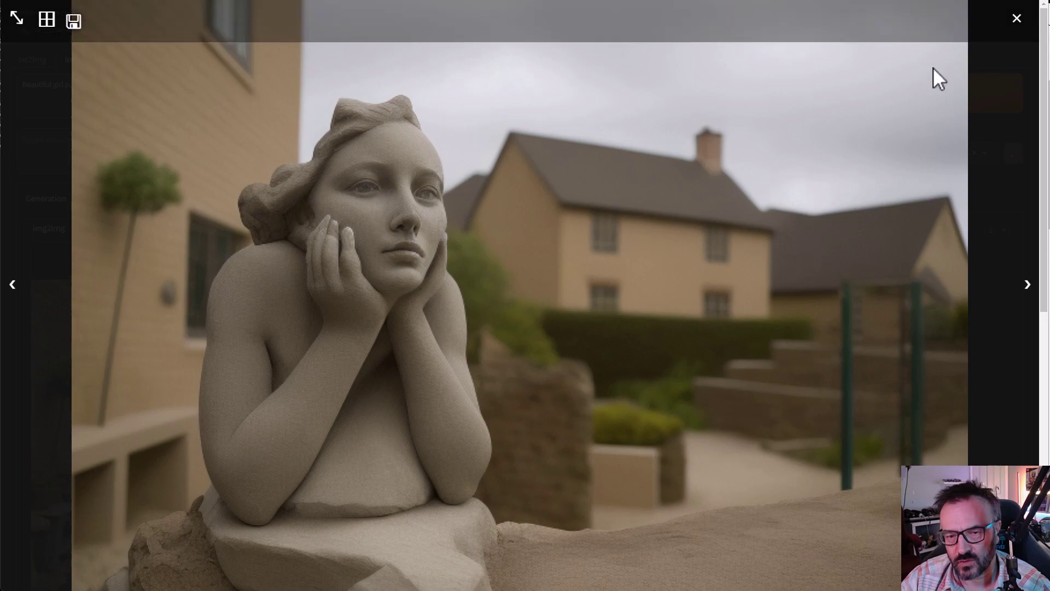
click(1017, 19)
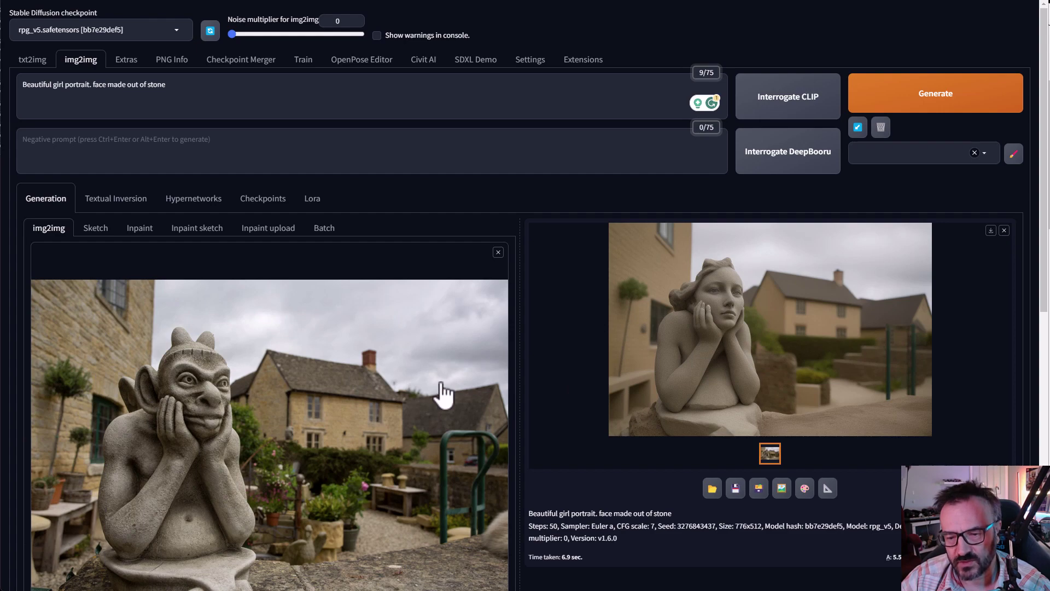
scroll(443, 394, down, 2)
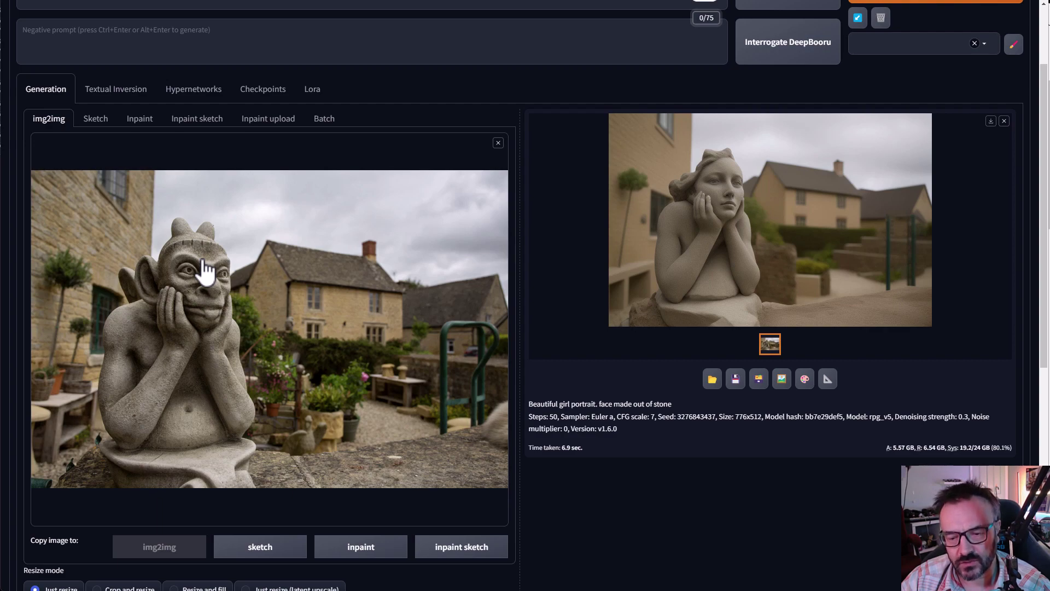
Send the gargoyle photo to the Inpaint tab via 'Copy image to'
scroll(205, 268, down, 1)
scroll(205, 268, up, 1)
scroll(375, 441, down, 1)
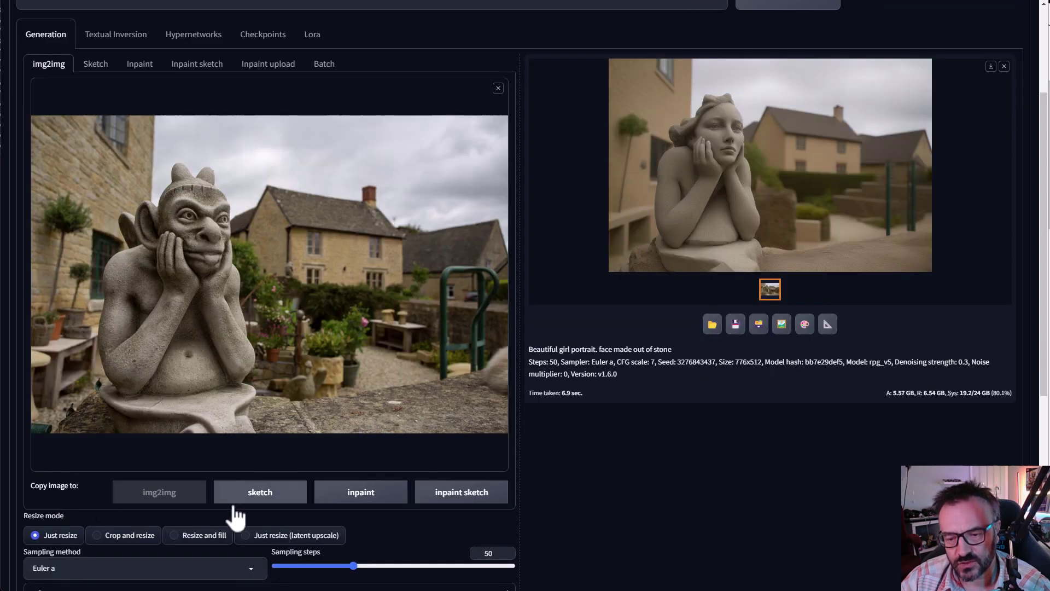
click(339, 494)
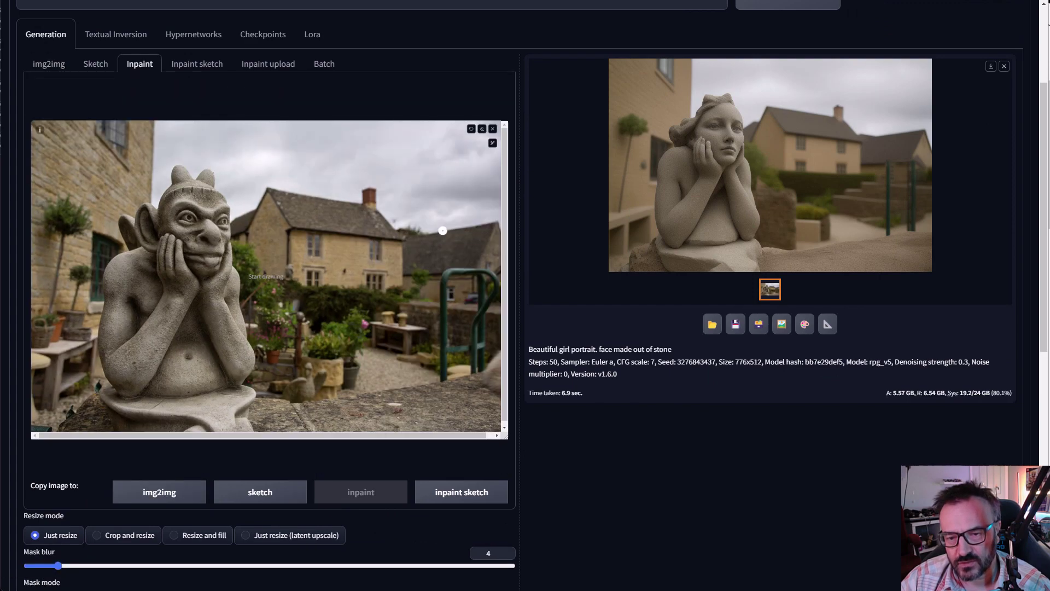
scroll(376, 462, down, 3)
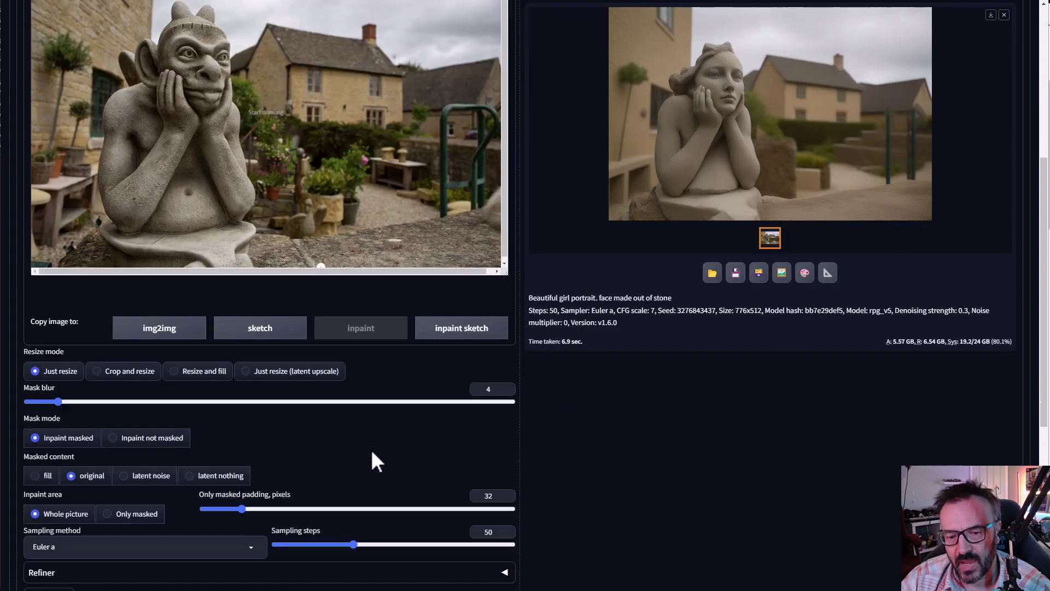
scroll(376, 462, down, 1)
scroll(476, 437, up, 5)
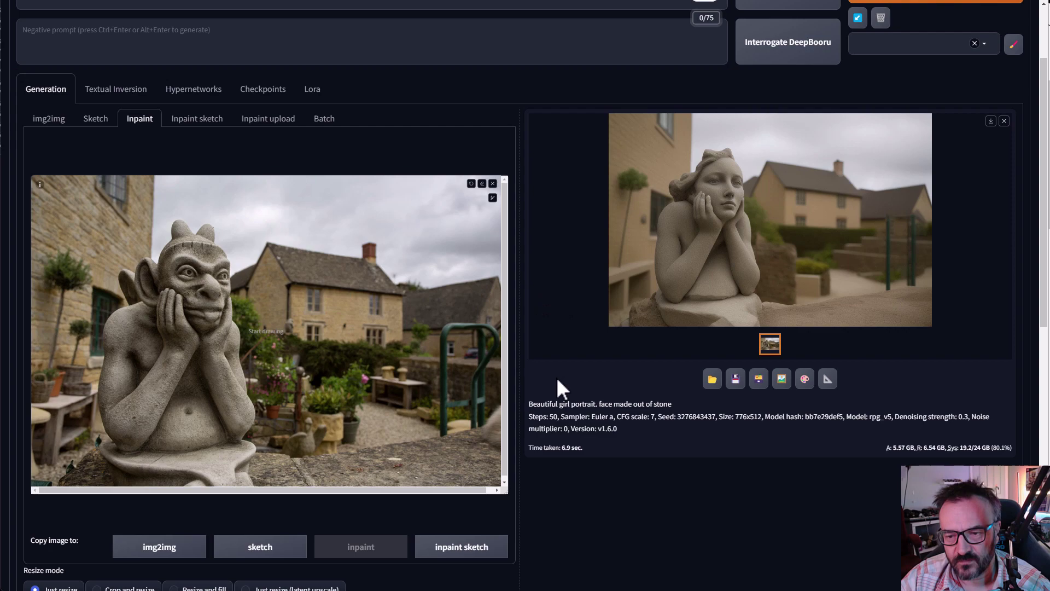
Paint a white mask over the gargoyle's face, extending it down to the chin
scroll(561, 385, down, 1)
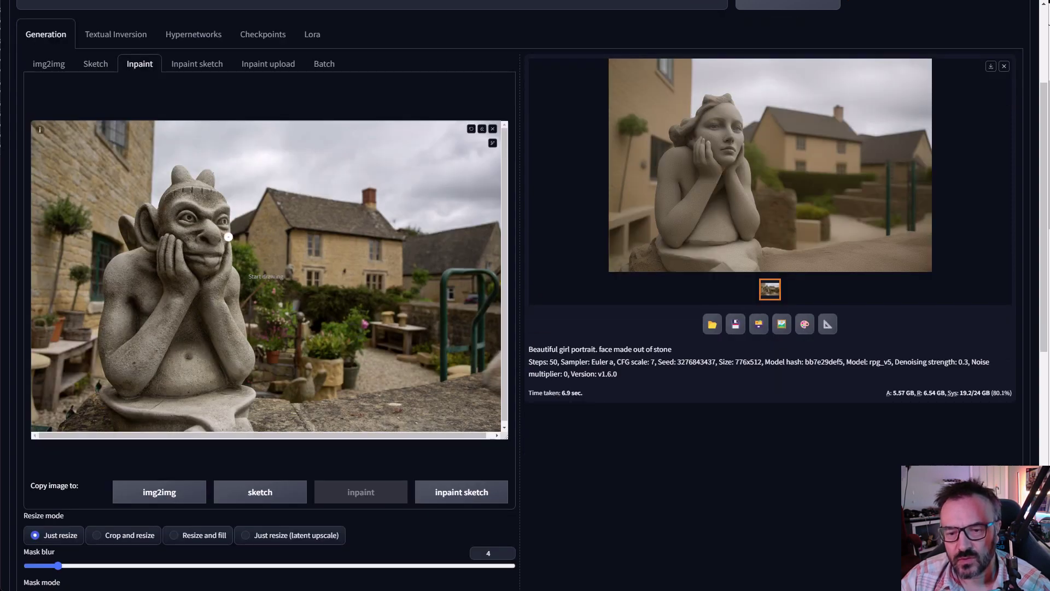
mouse_move(172, 211)
mouse_down()
mouse_move(222, 203)
mouse_move(216, 262)
mouse_move(191, 207)
mouse_move(195, 223)
mouse_move(177, 204)
mouse_move(202, 268)
mouse_move(204, 231)
mouse_move(198, 253)
mouse_move(184, 221)
mouse_move(195, 207)
mouse_move(216, 214)
mouse_move(213, 236)
mouse_move(222, 207)
mouse_move(207, 258)
mouse_move(213, 213)
mouse_up()
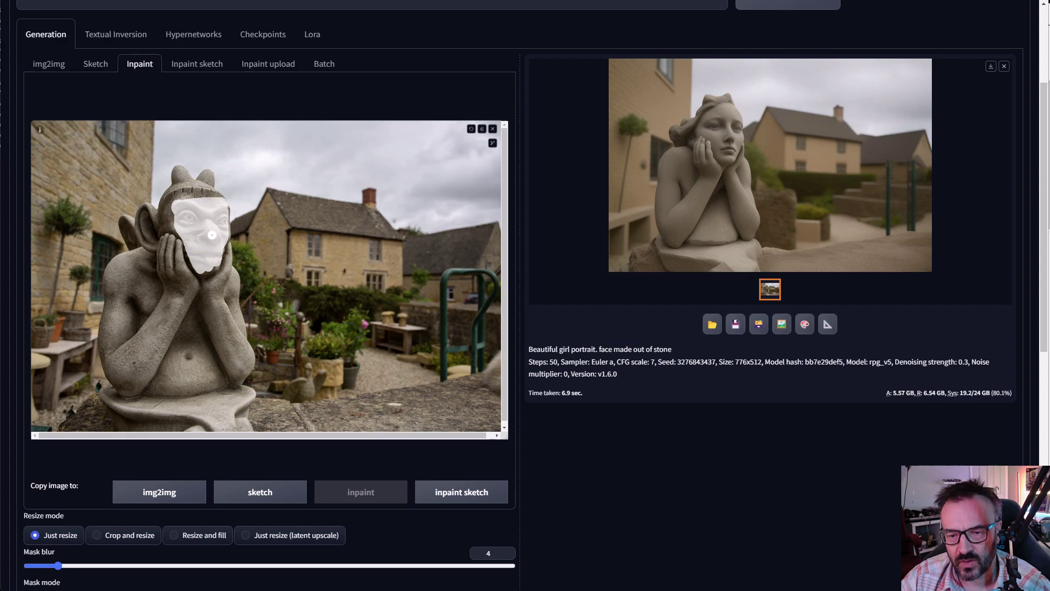
mouse_move(213, 265)
mouse_down()
mouse_move(208, 273)
mouse_move(213, 263)
mouse_up()
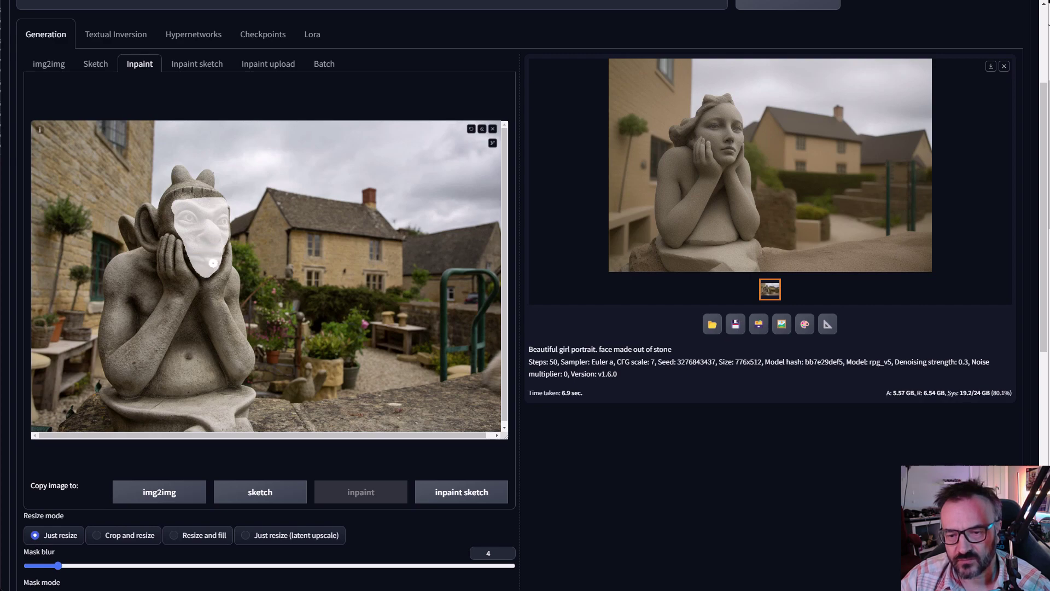
Scroll through the inpaint settings, checking Whole picture inpaint area and denoising 0.3
scroll(224, 204, up, 1)
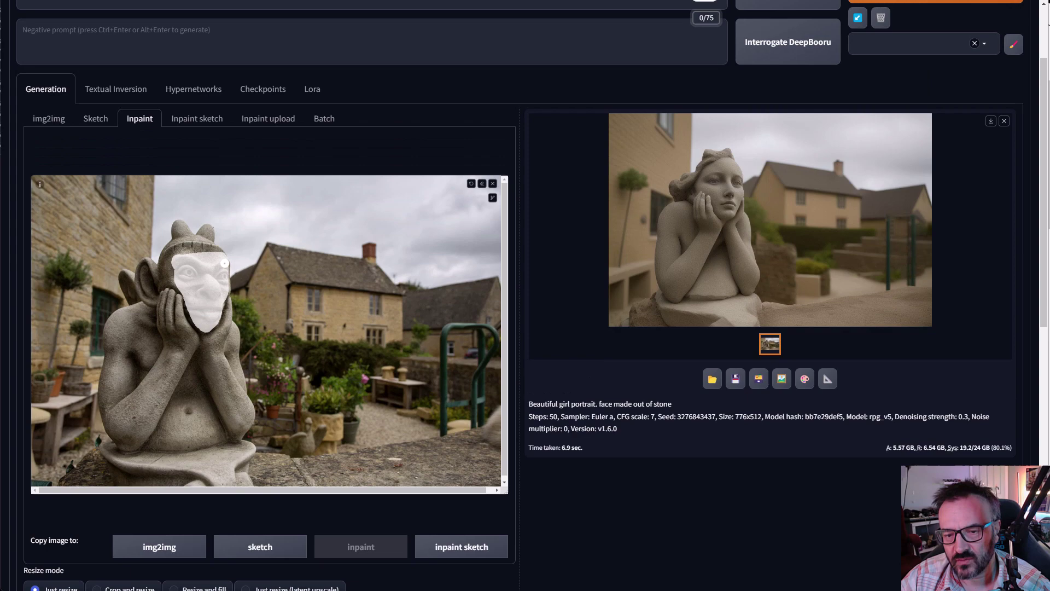
scroll(224, 203, down, 2)
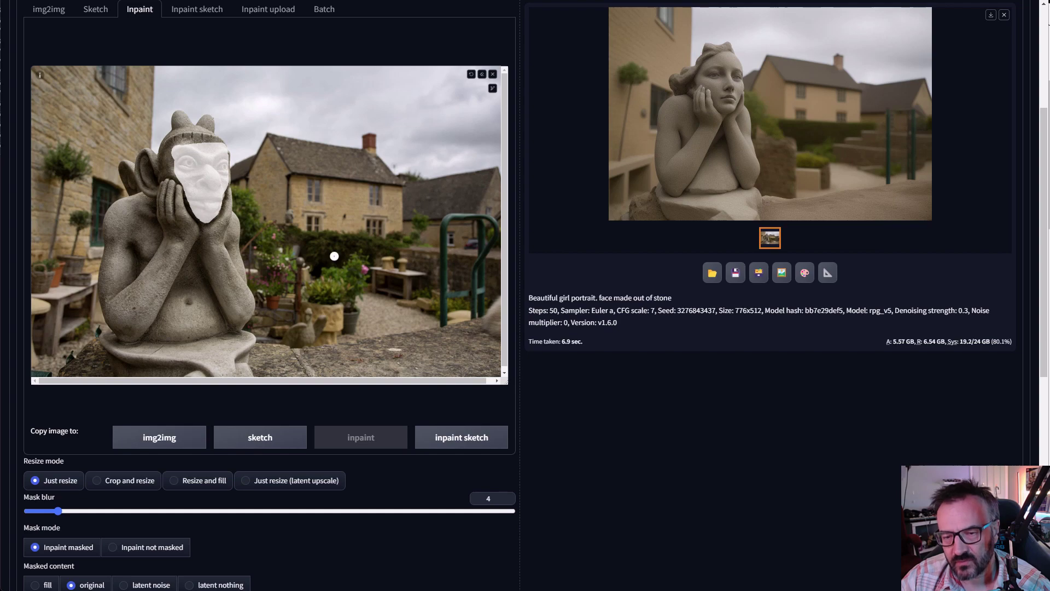
scroll(356, 351, down, 1)
scroll(569, 415, down, 4)
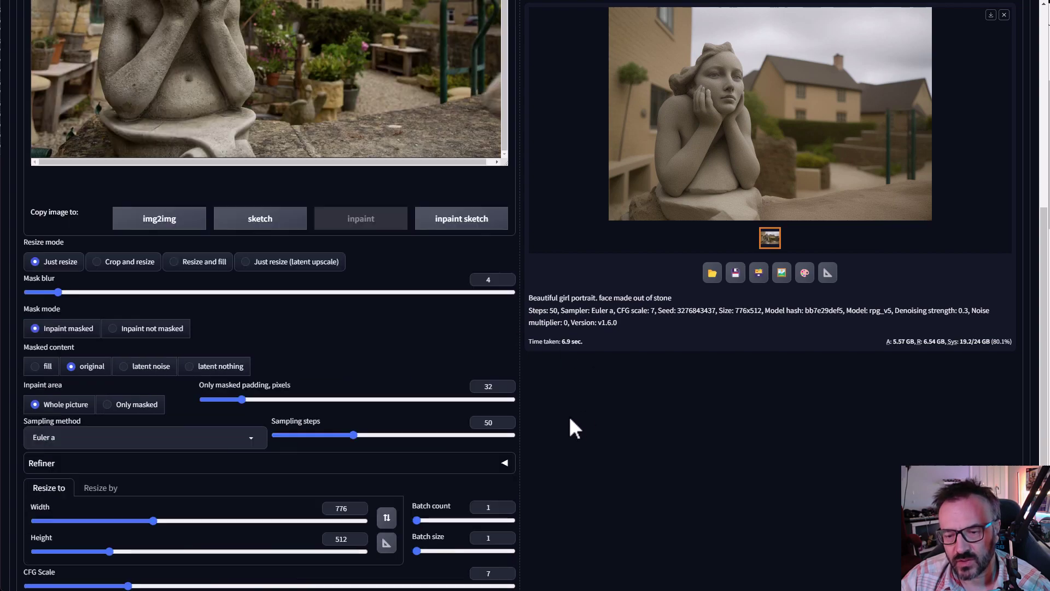
scroll(104, 307, up, 1)
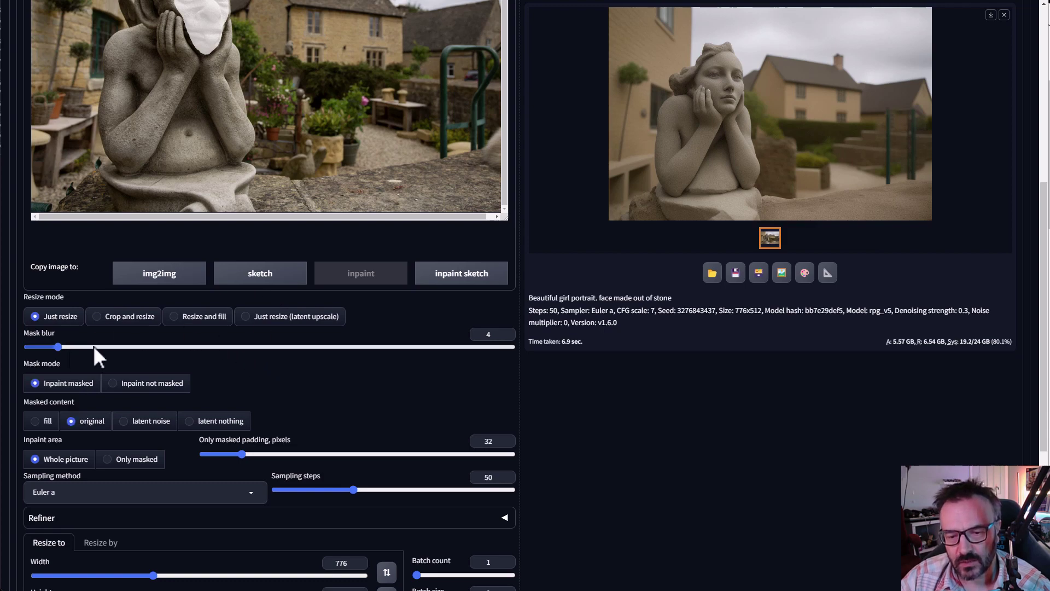
scroll(35, 385, up, 1)
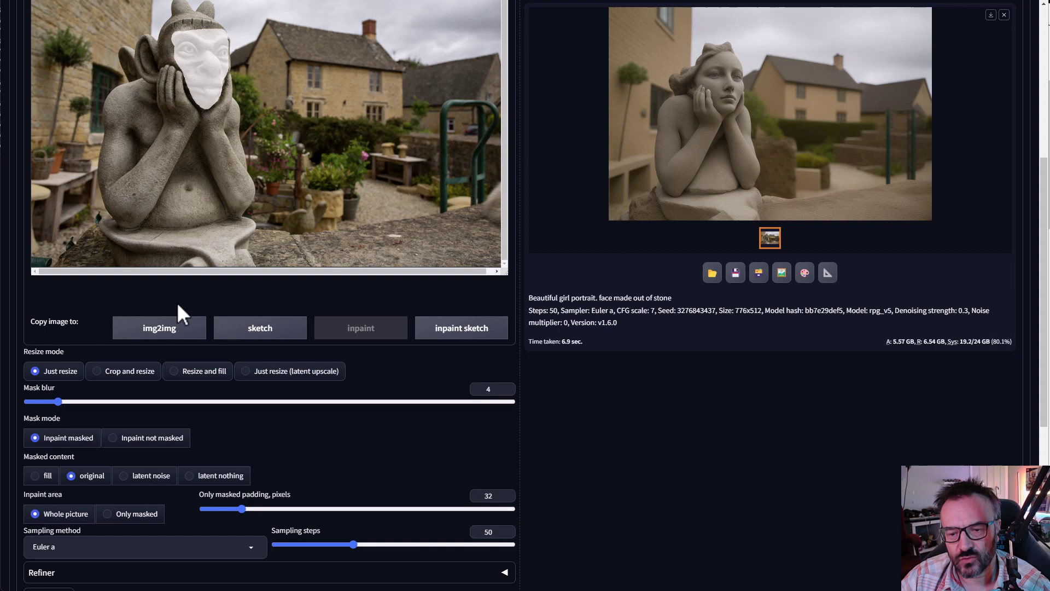
scroll(176, 302, down, 2)
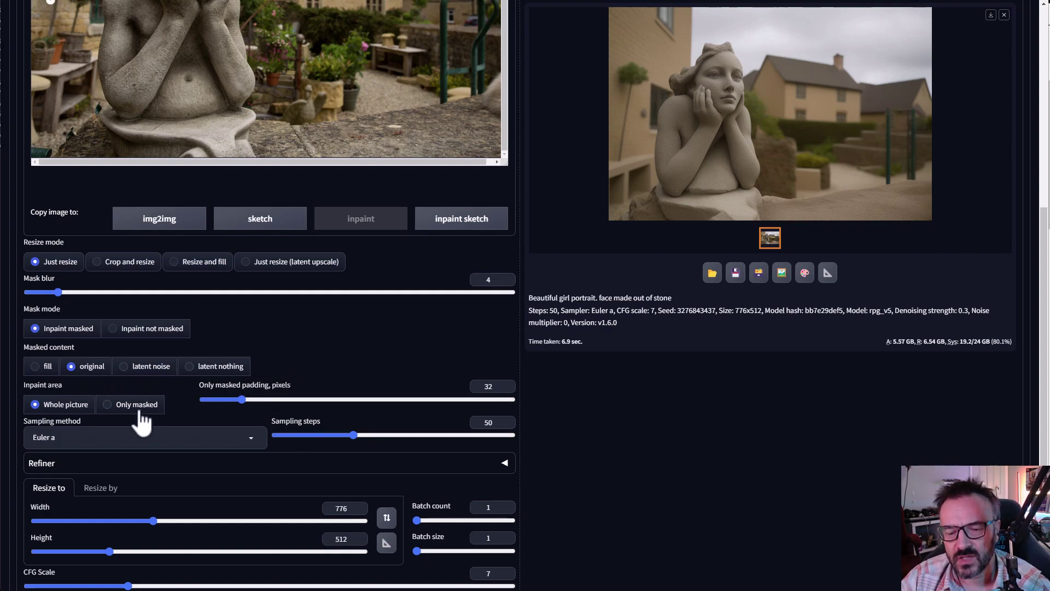
scroll(137, 427, up, 1)
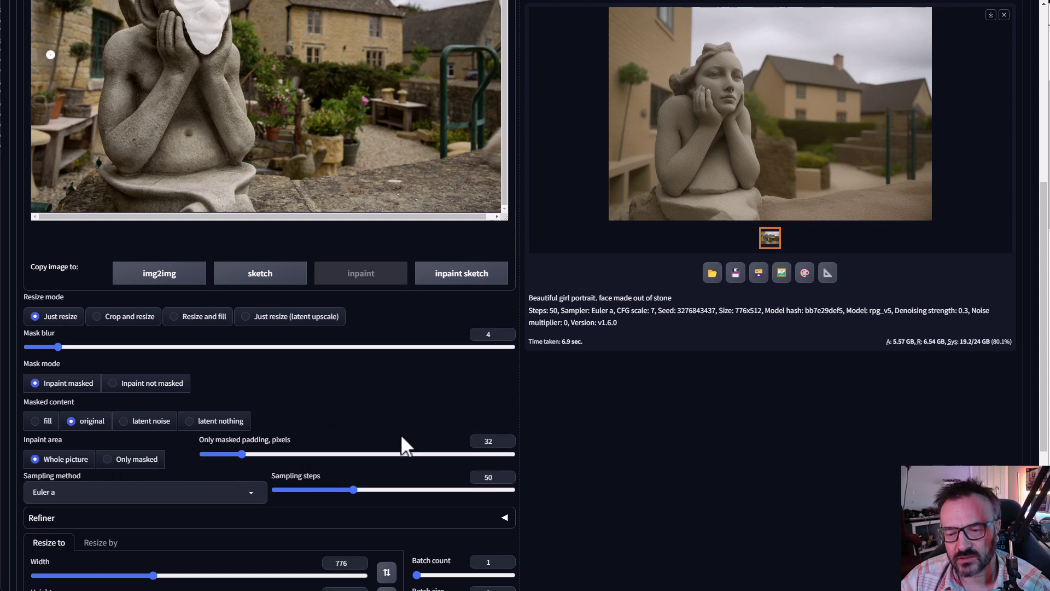
scroll(390, 435, up, 1)
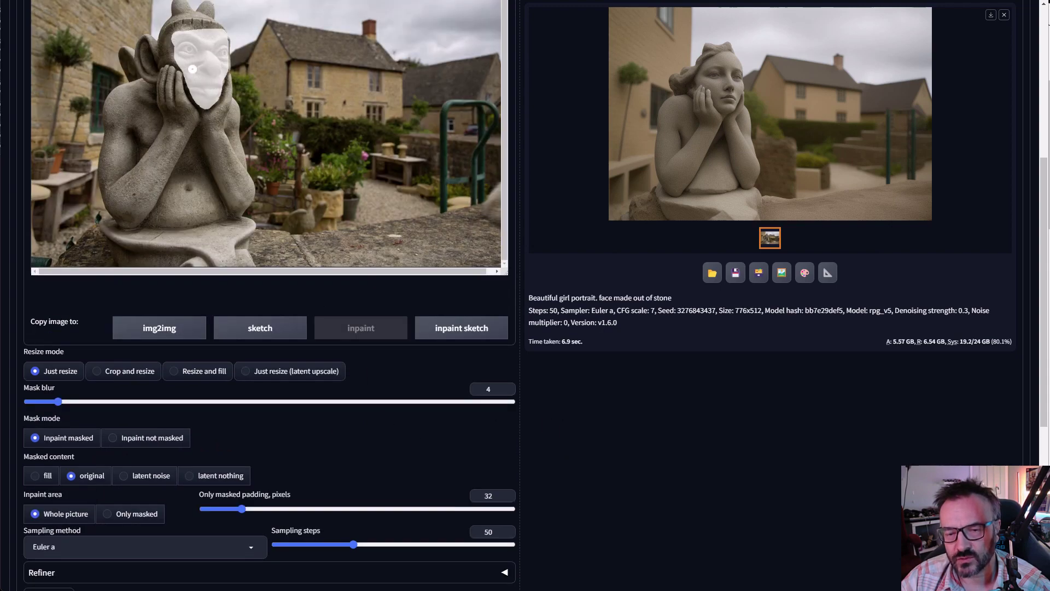
scroll(341, 399, down, 2)
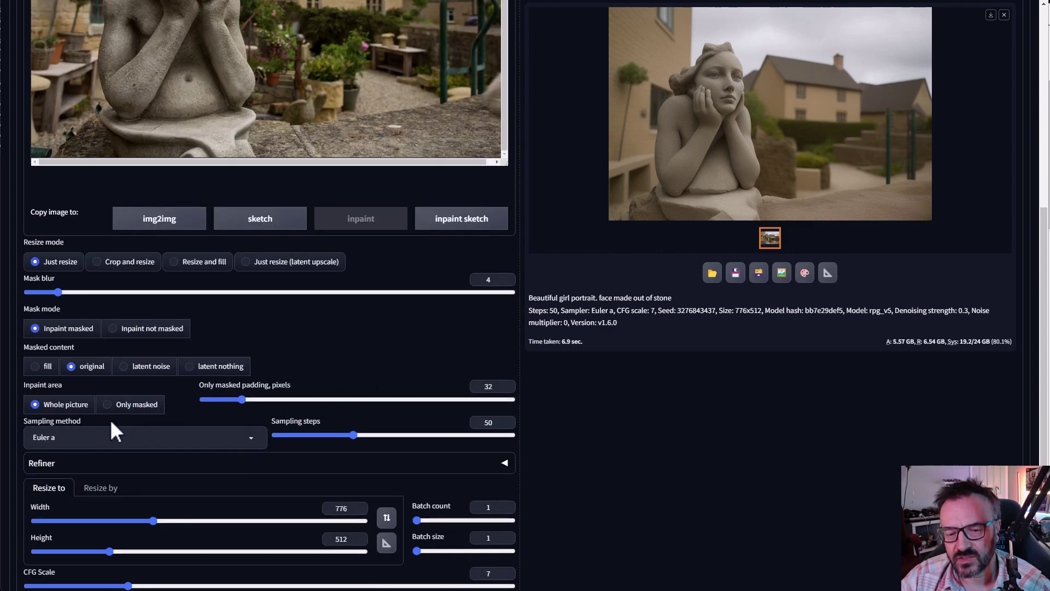
scroll(173, 431, up, 1)
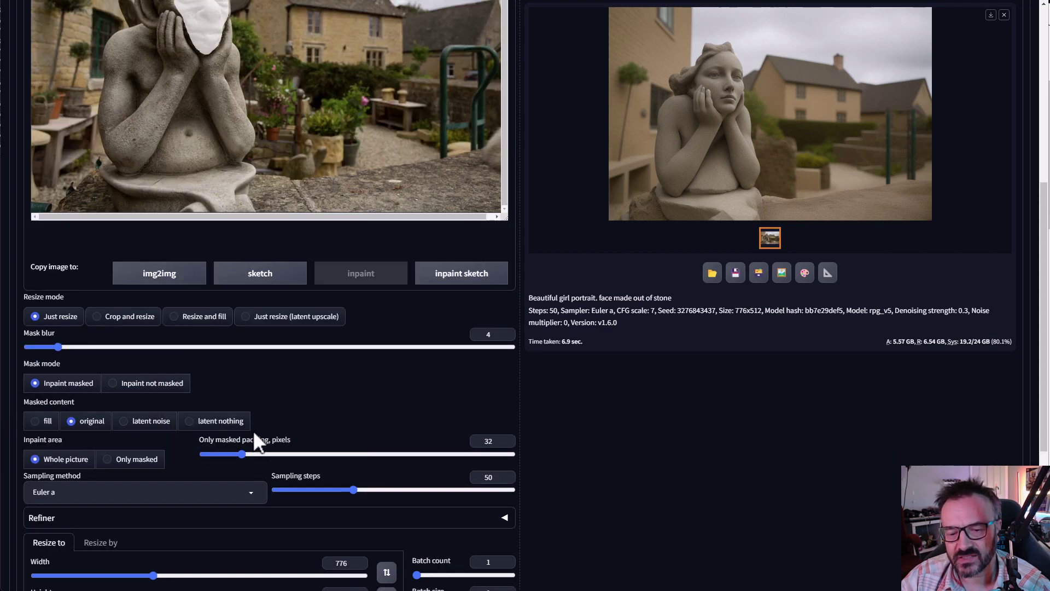
scroll(253, 430, up, 2)
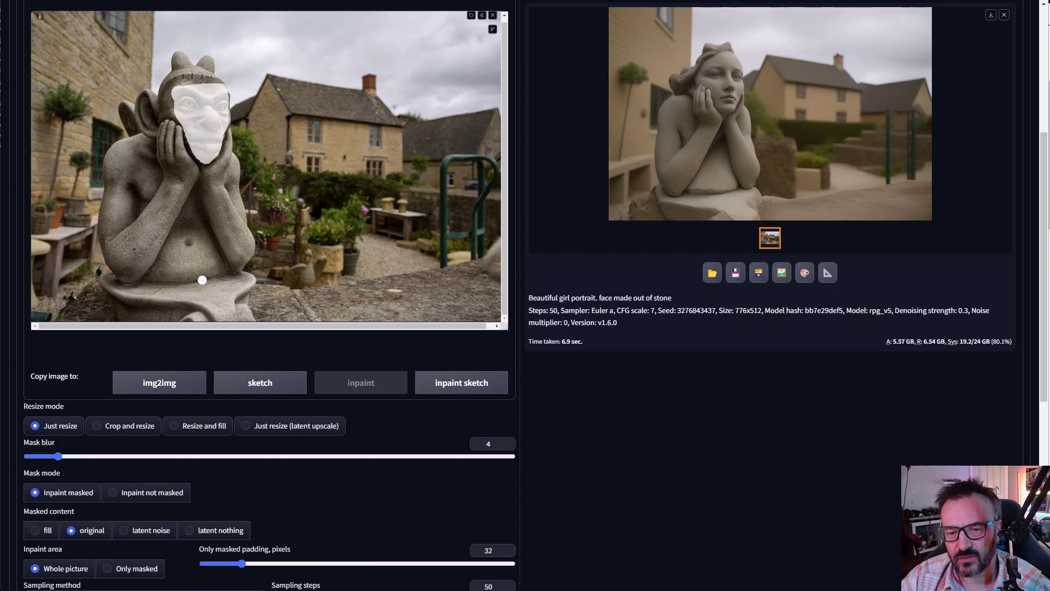
scroll(202, 280, down, 3)
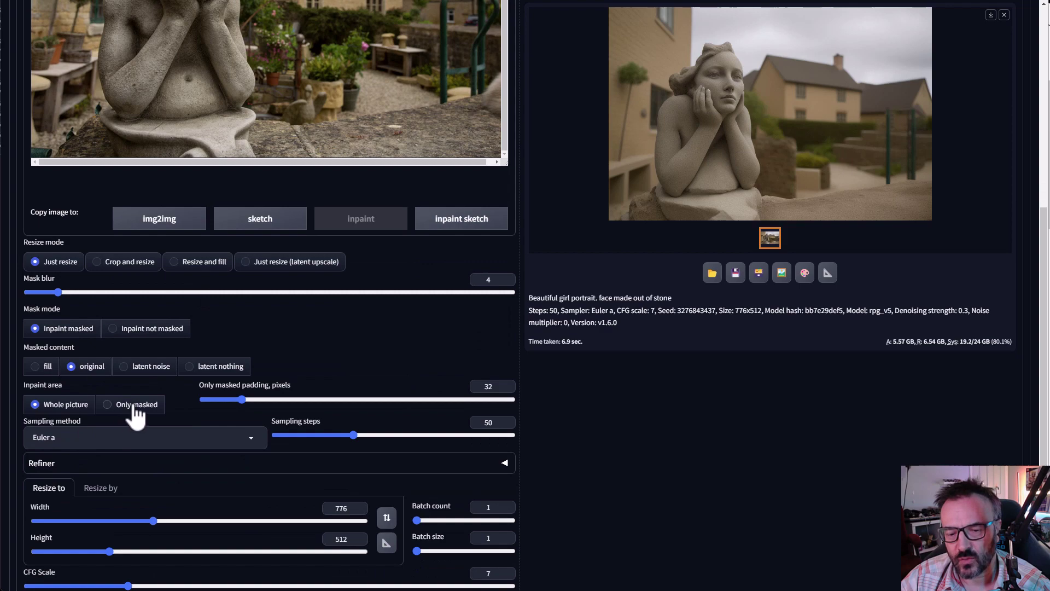
scroll(136, 415, up, 4)
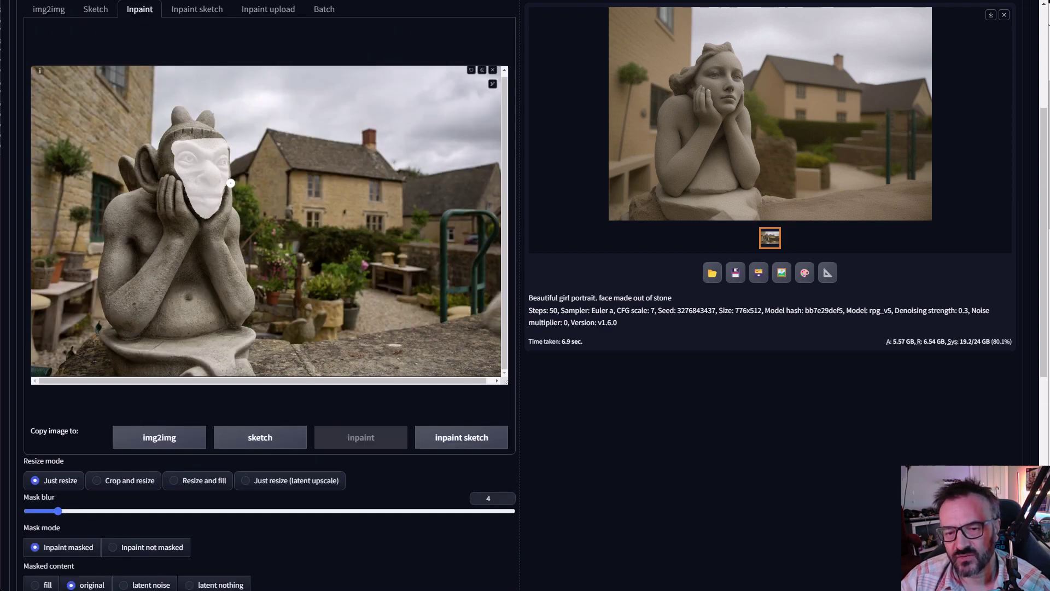
scroll(250, 290, down, 5)
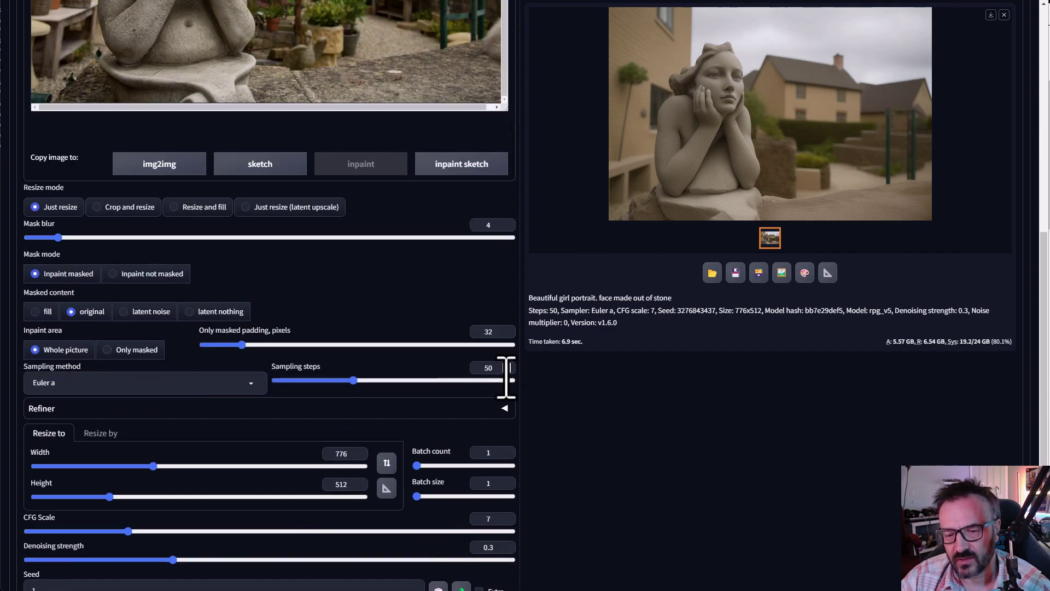
scroll(480, 376, down, 2)
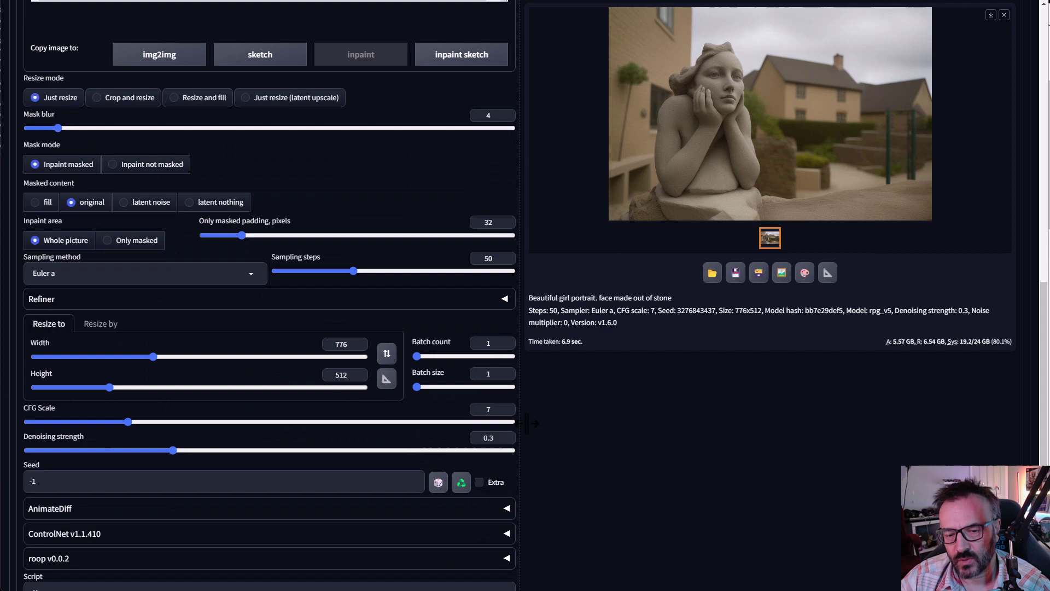
scroll(595, 457, up, 10)
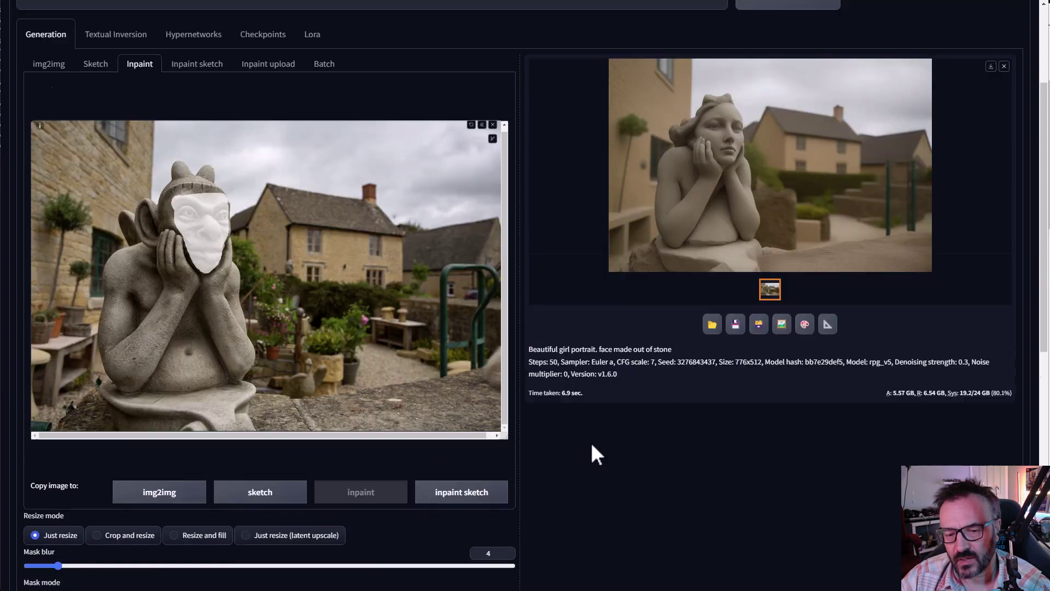
Generate the inpainted gargoyle face and inspect the result full size
click(931, 45)
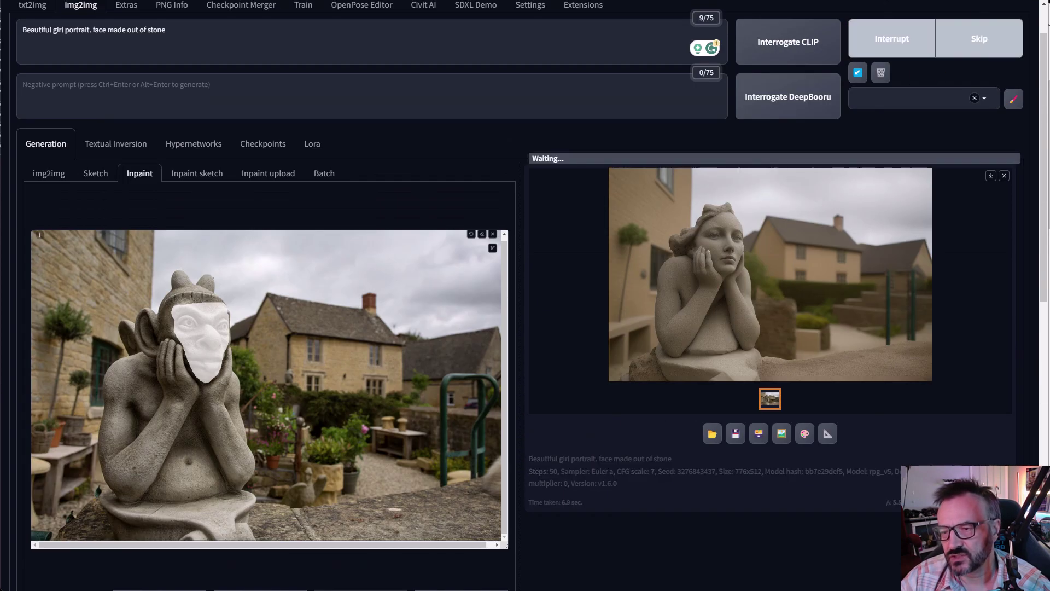
click(720, 264)
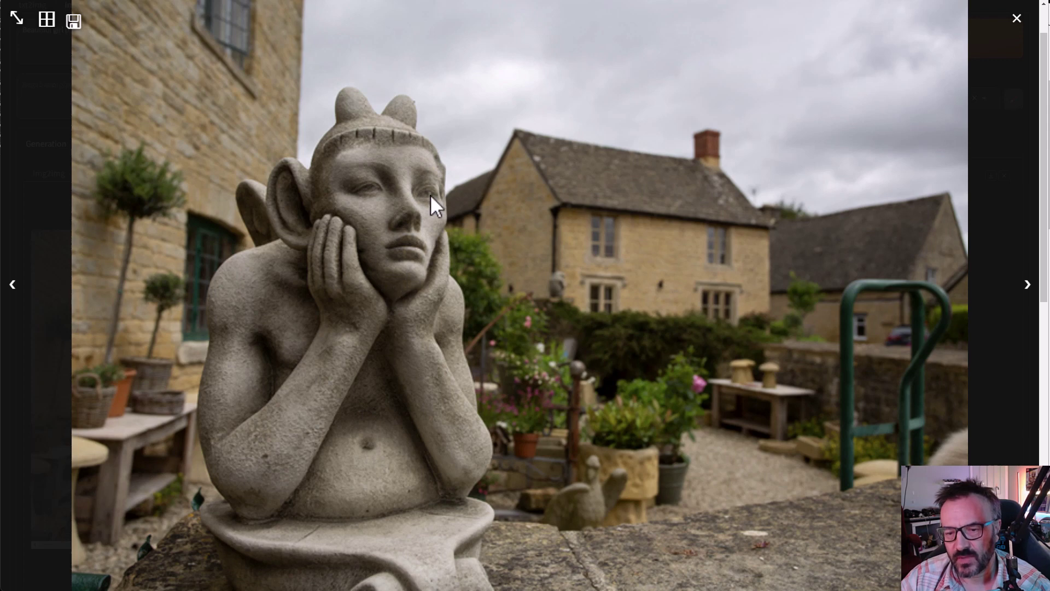
click(1016, 20)
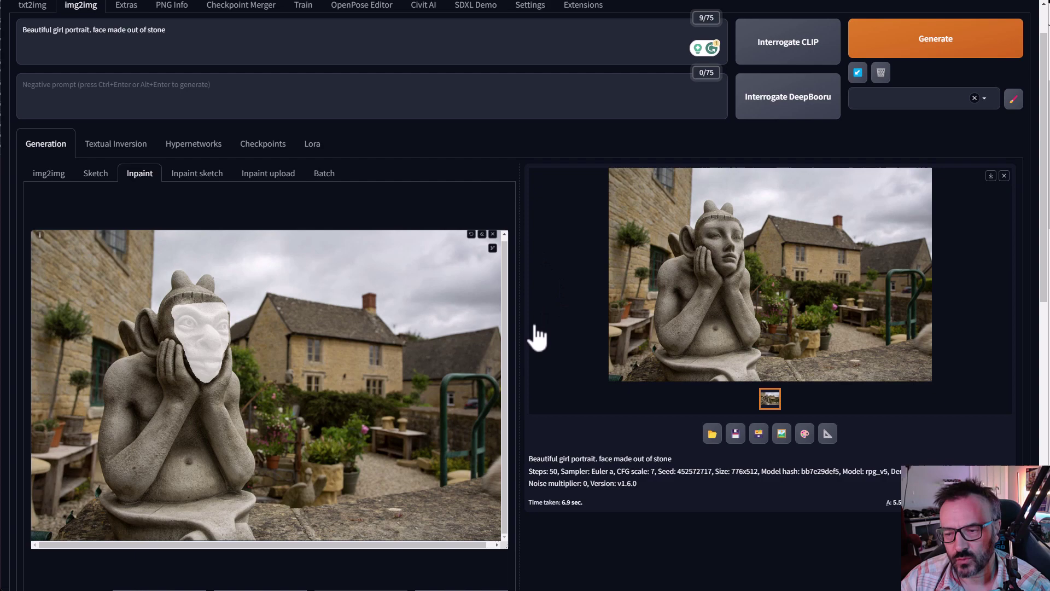
scroll(535, 336, down, 3)
scroll(106, 419, down, 6)
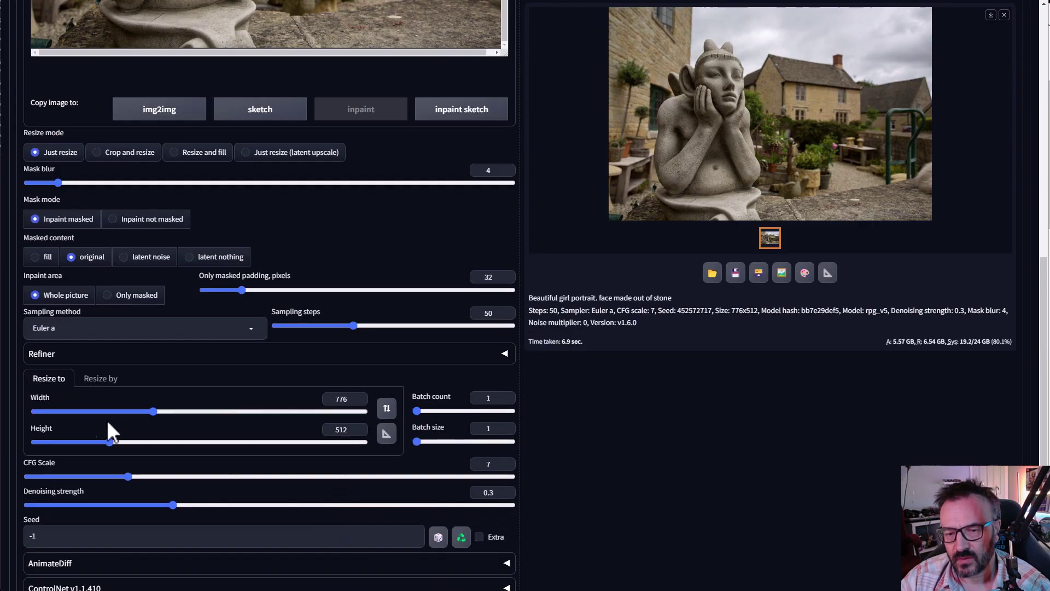
Set Inpaint area to Only masked, regenerate the gargoyle face inpaint, and inspect the result full-size
click(119, 298)
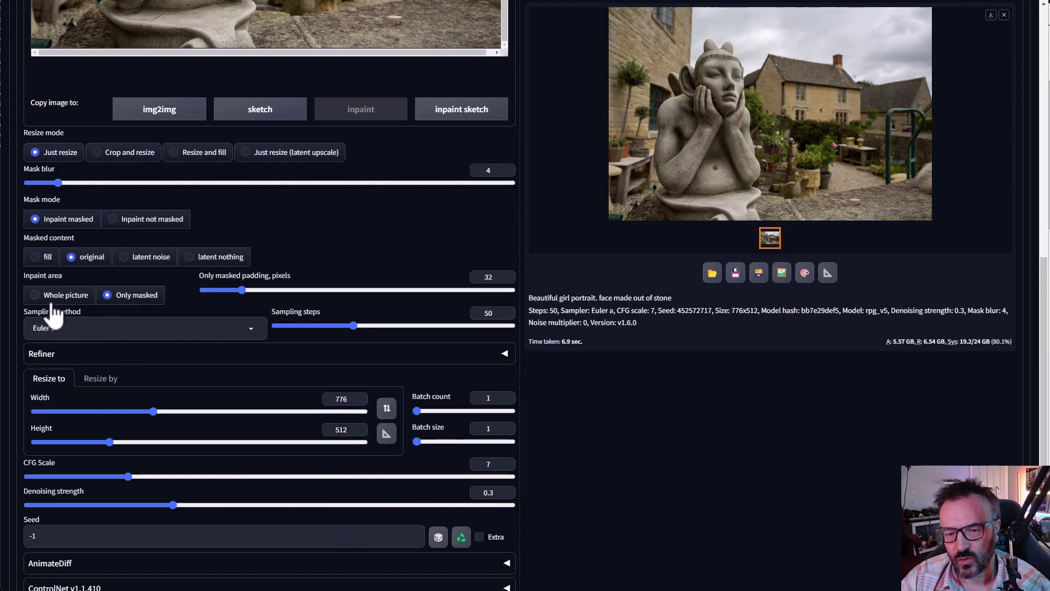
scroll(113, 341, up, 5)
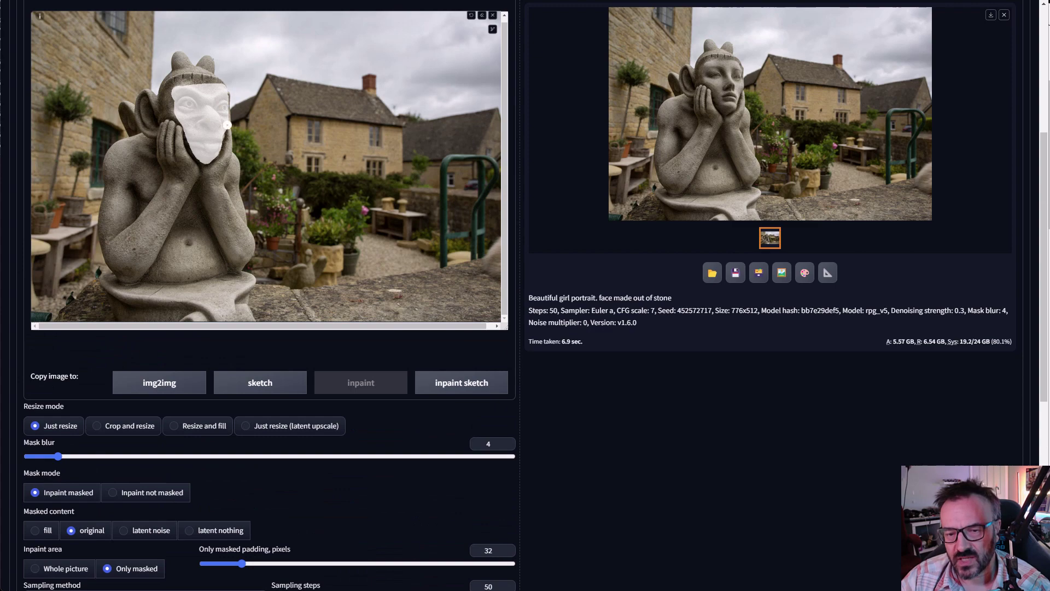
scroll(756, 450, up, 3)
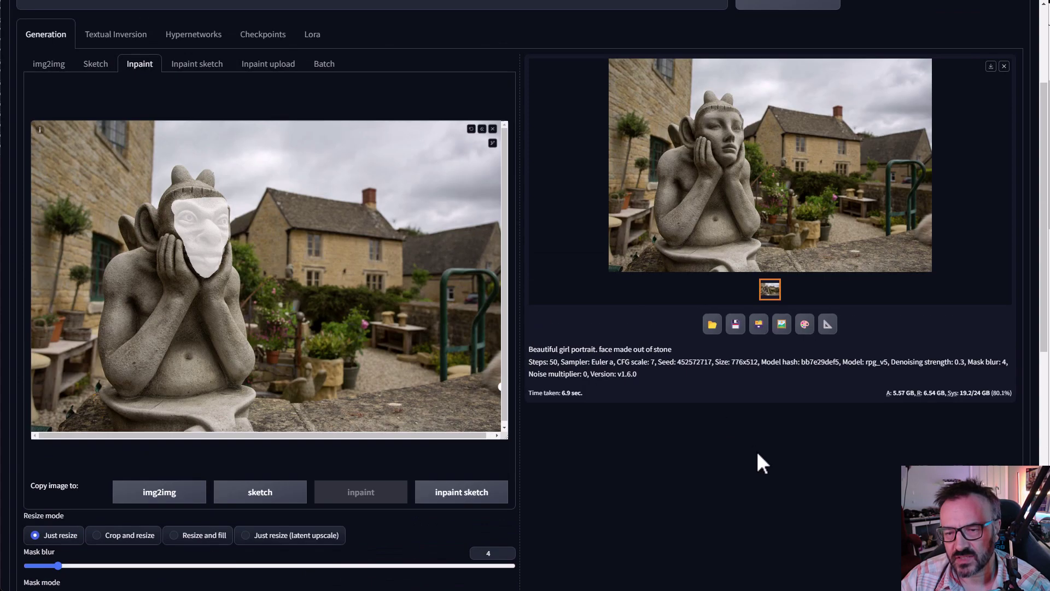
click(930, 40)
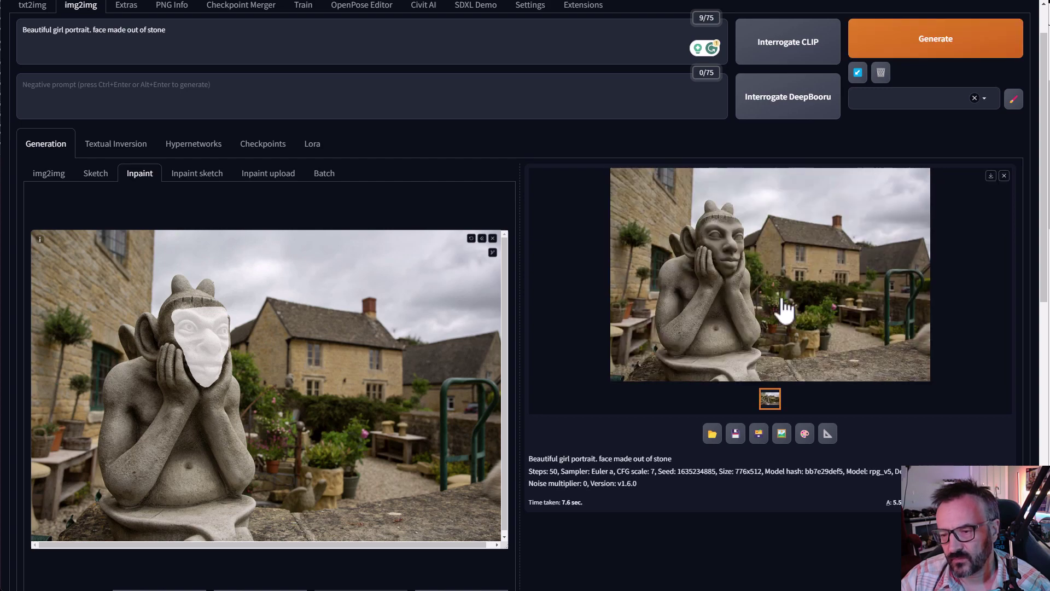
click(738, 262)
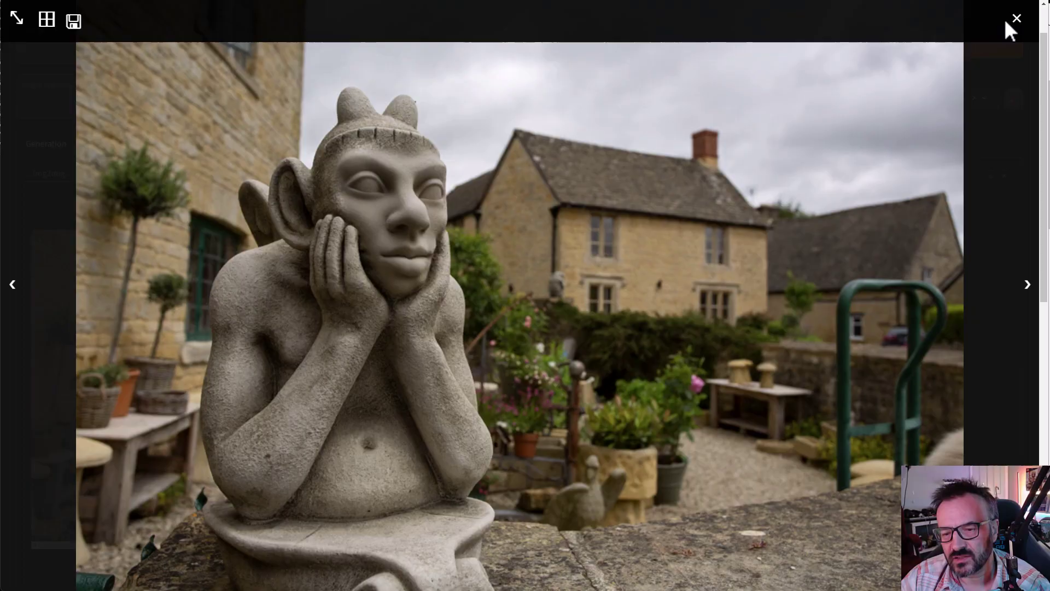
click(961, 24)
Enable roop v0.0.2 face swapping with the woman's portrait loaded as the source face
scroll(418, 210, down, 3)
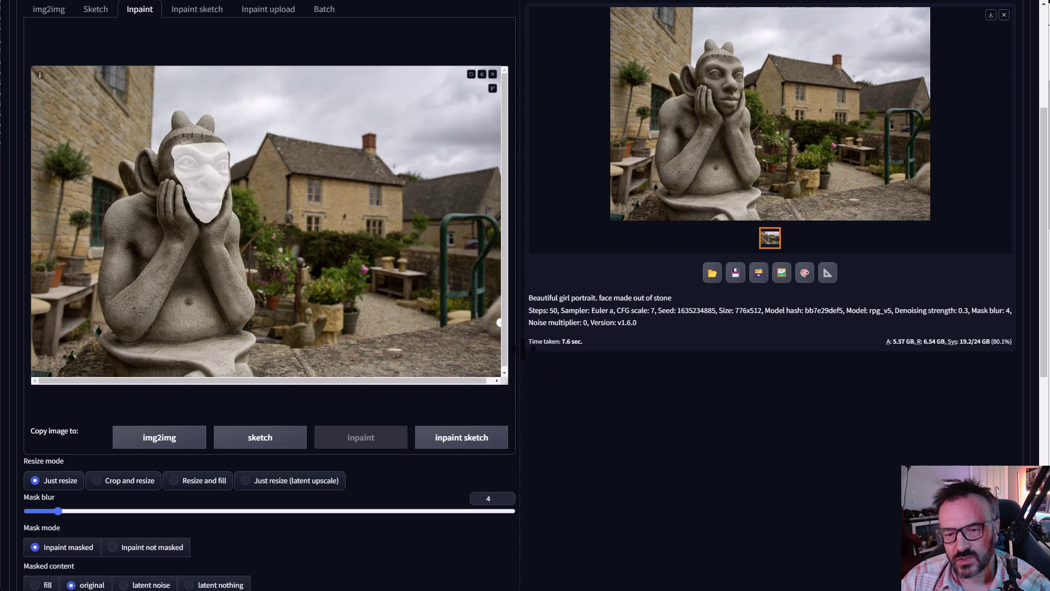
scroll(554, 340, down, 2)
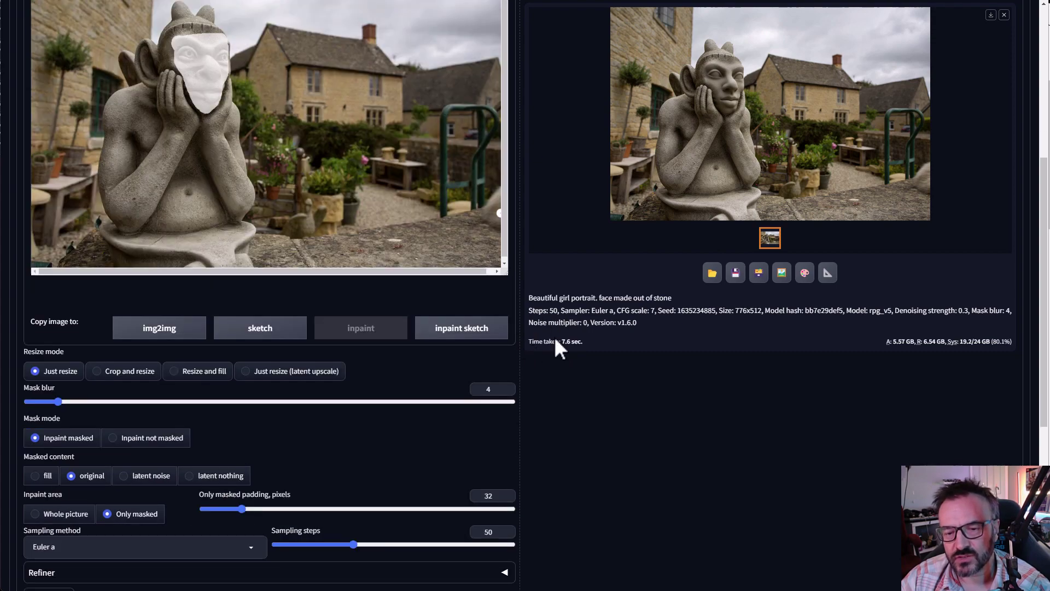
scroll(556, 348, down, 6)
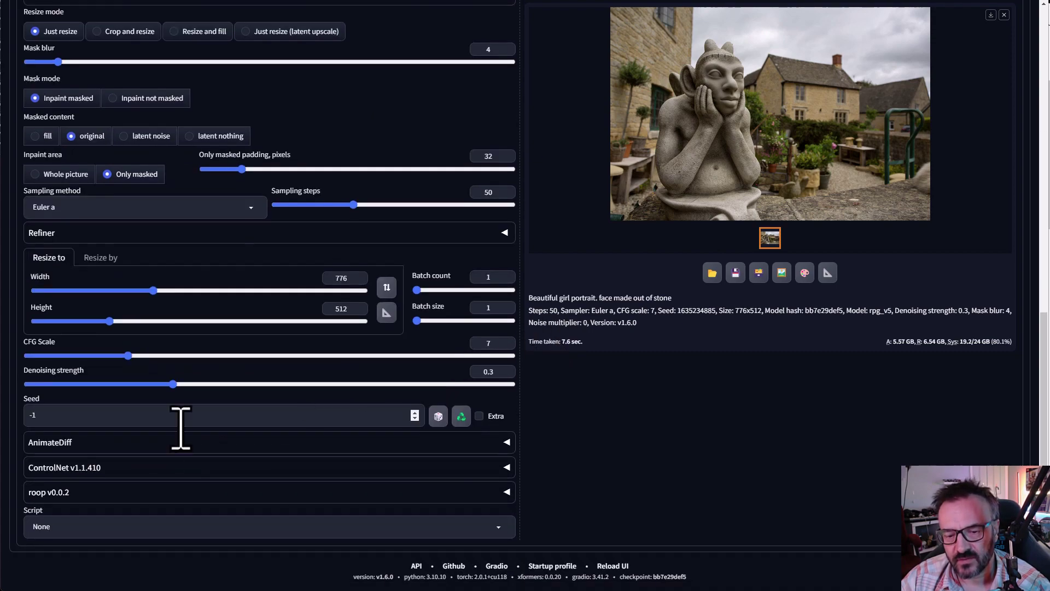
click(189, 494)
scroll(614, 410, down, 6)
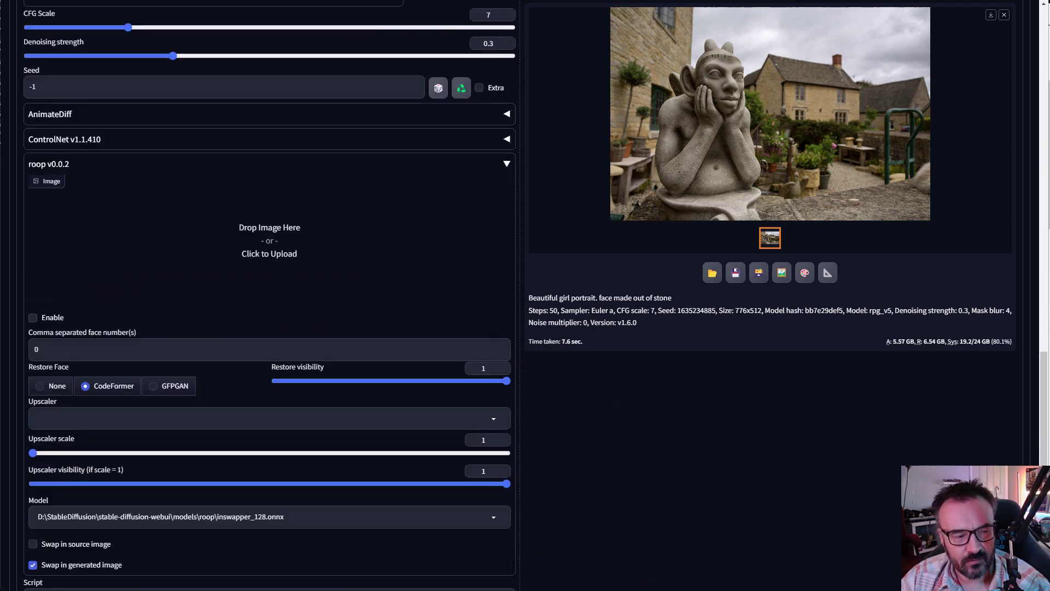
drag(0, 214, 39, 214)
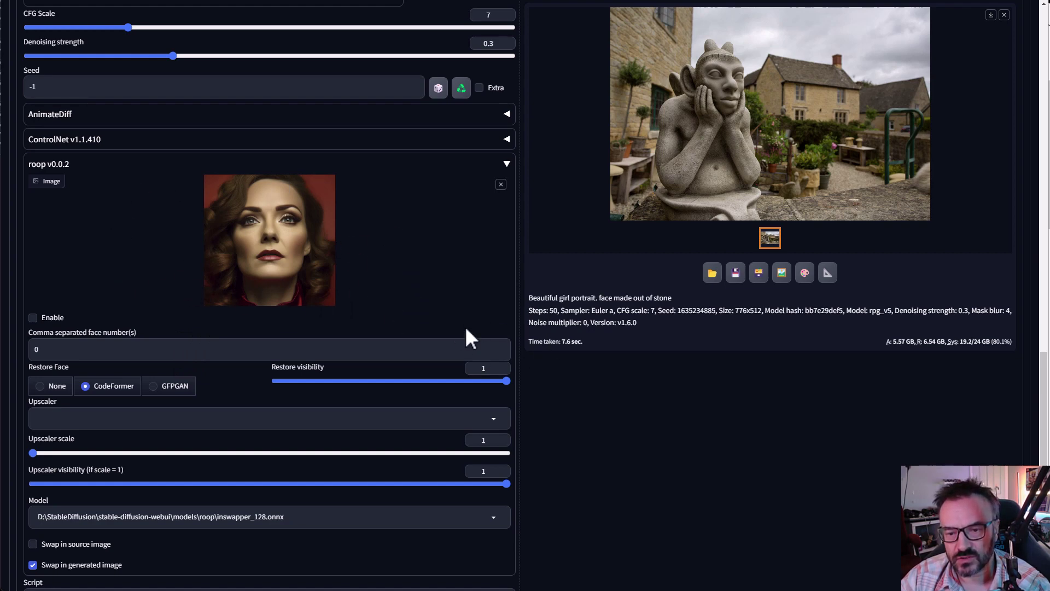
click(33, 318)
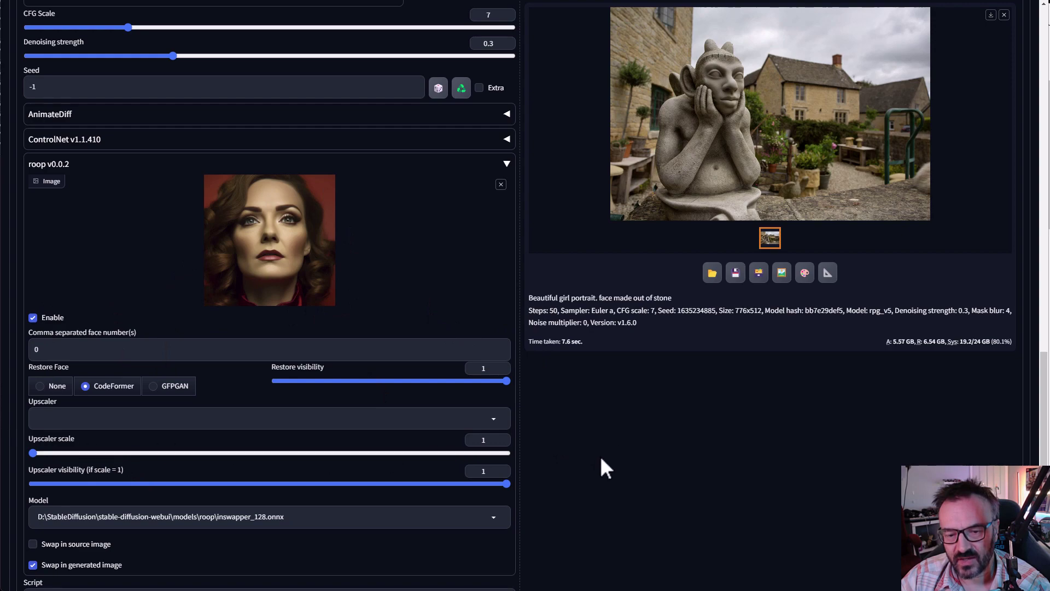
scroll(605, 467, up, 7)
scroll(599, 455, up, 12)
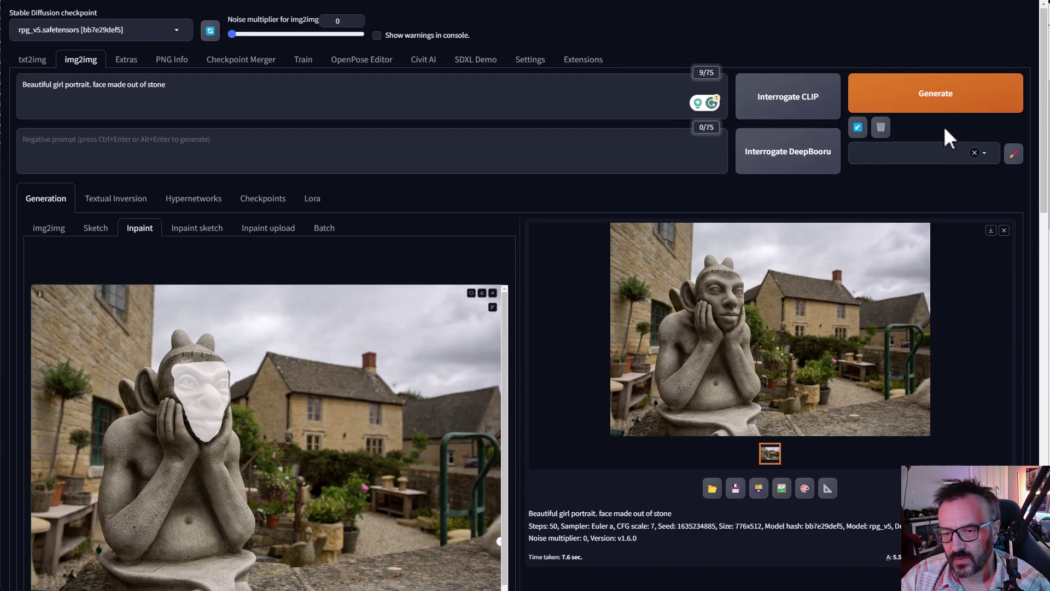
Generate the roop-swapped inpaint and inspect the stone-faced gargoyle full-size
click(937, 104)
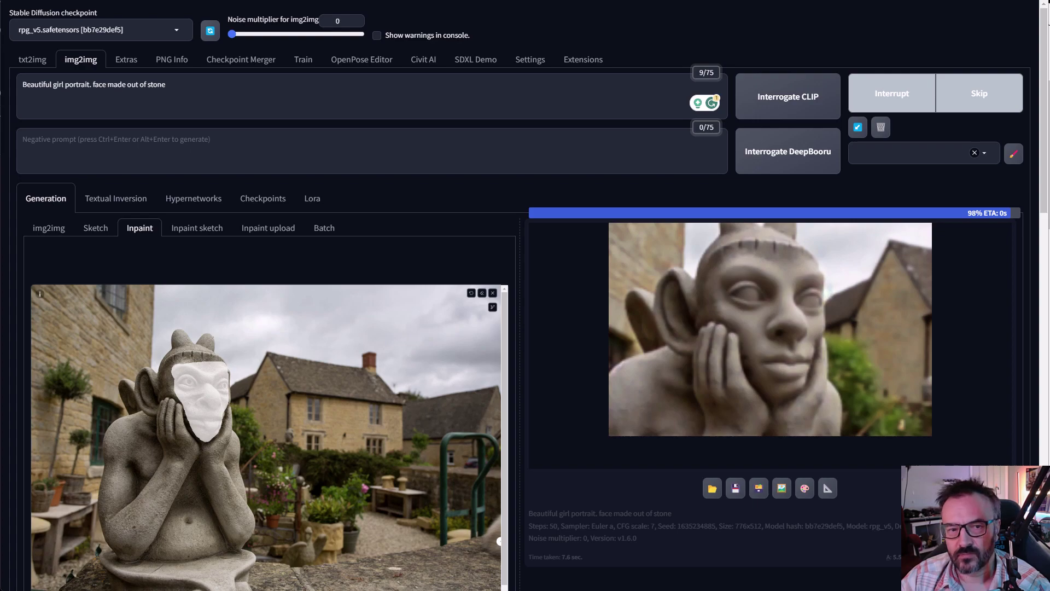
click(769, 379)
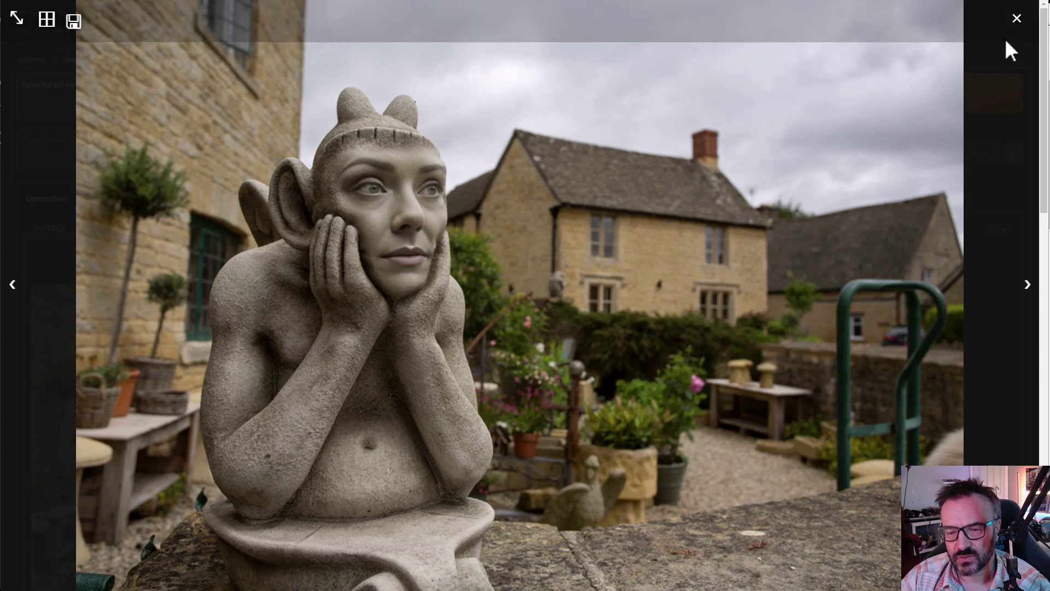
click(1013, 17)
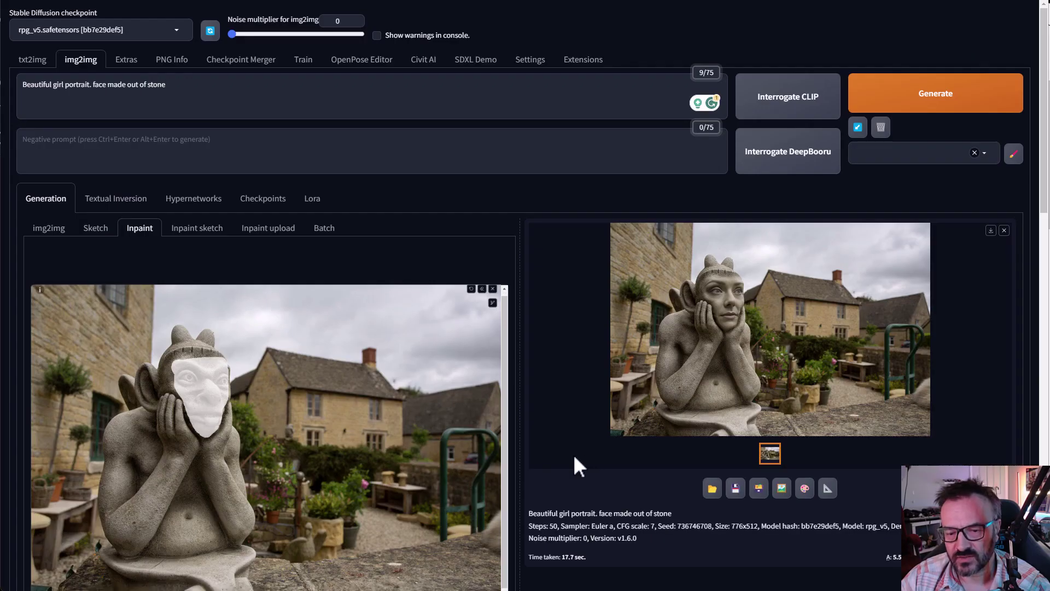
Generate a second stone-girl face variation and review it full-size before returning to the roop settings
scroll(578, 465, down, 4)
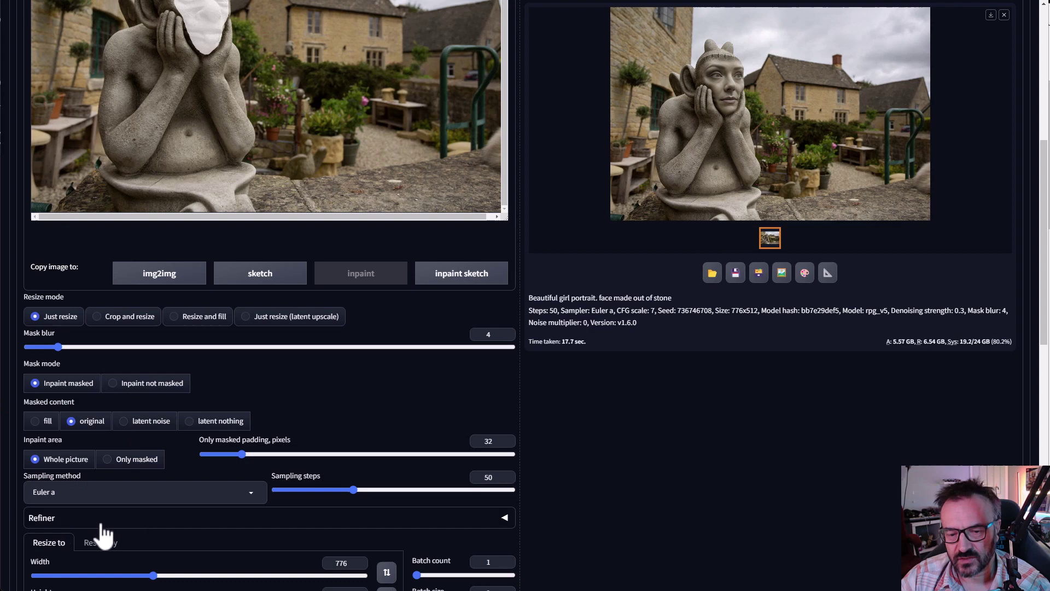
scroll(513, 465, up, 4)
click(975, 104)
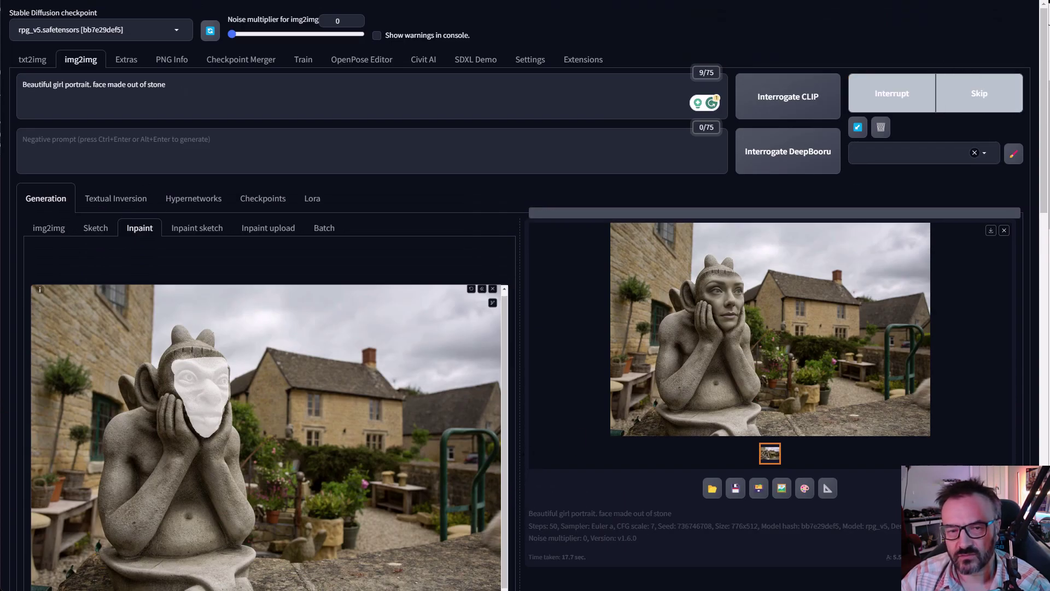
click(730, 320)
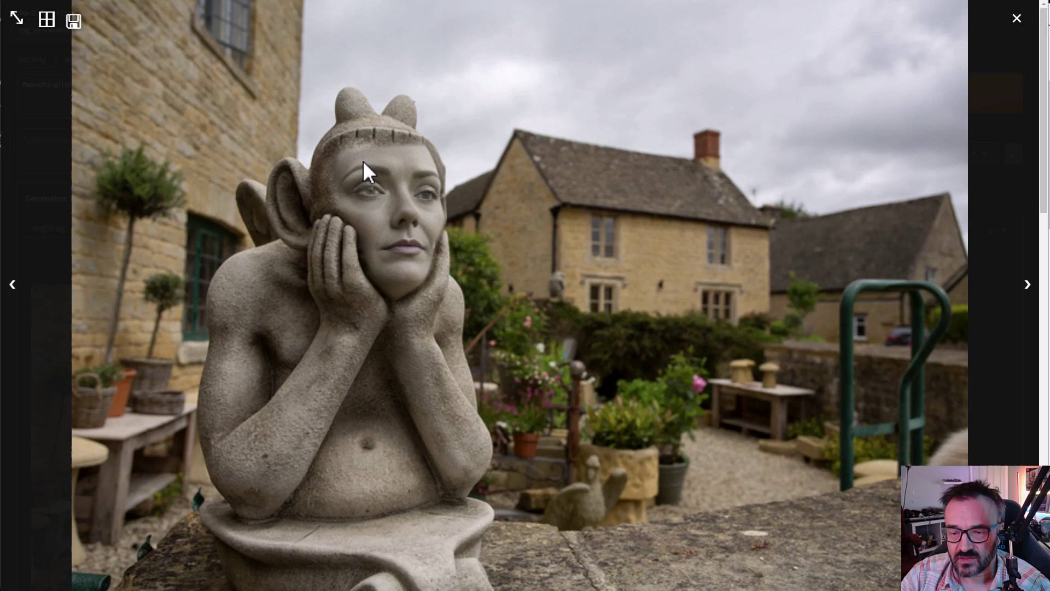
click(1017, 18)
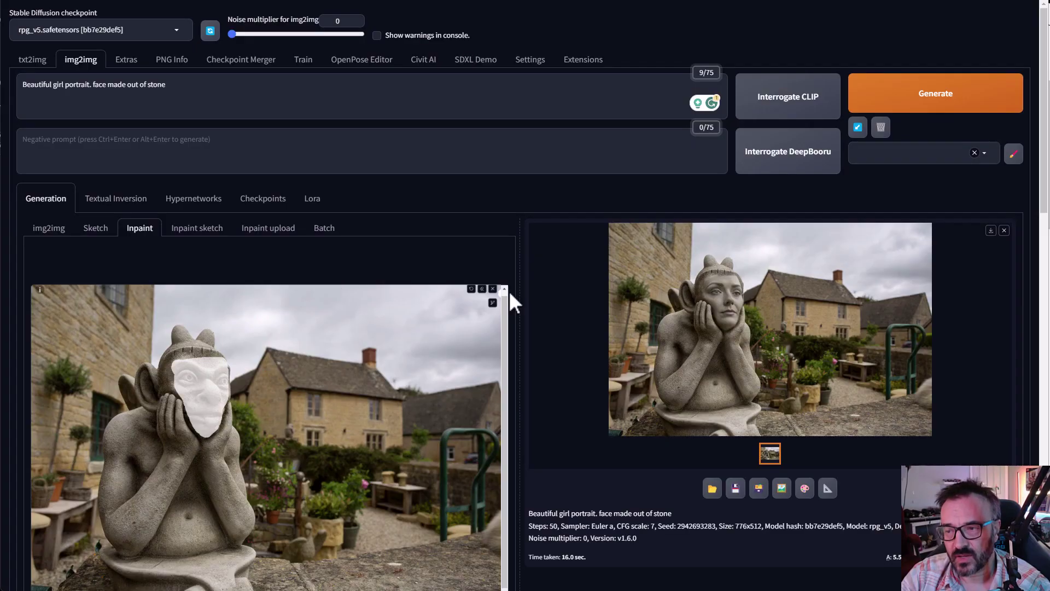
scroll(508, 290, down, 9)
scroll(509, 289, down, 8)
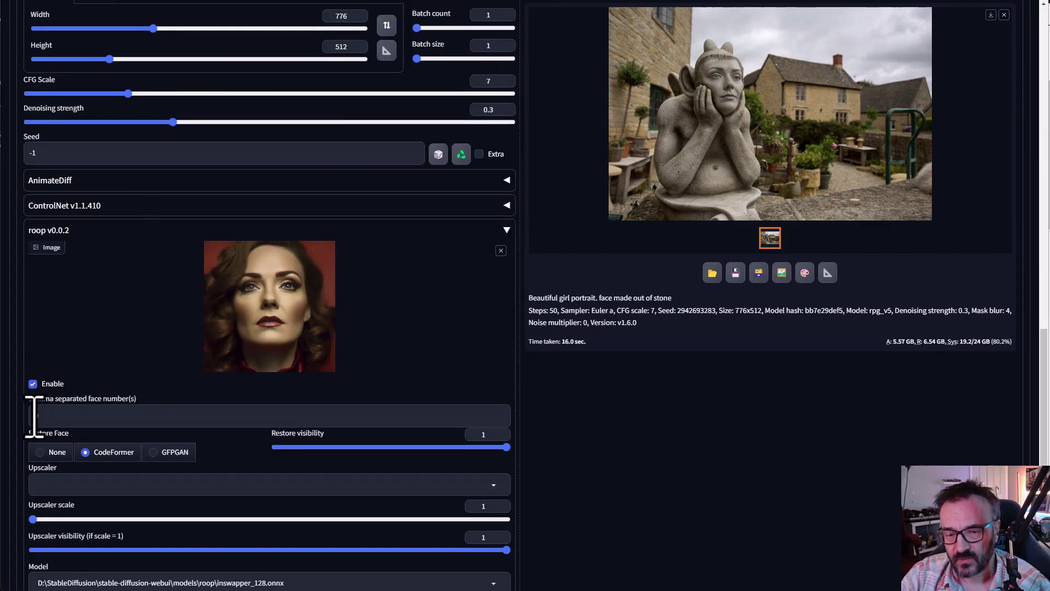
Disable and collapse roop v0.0.2, then switch img2img to the Inpaint upload mode
click(33, 383)
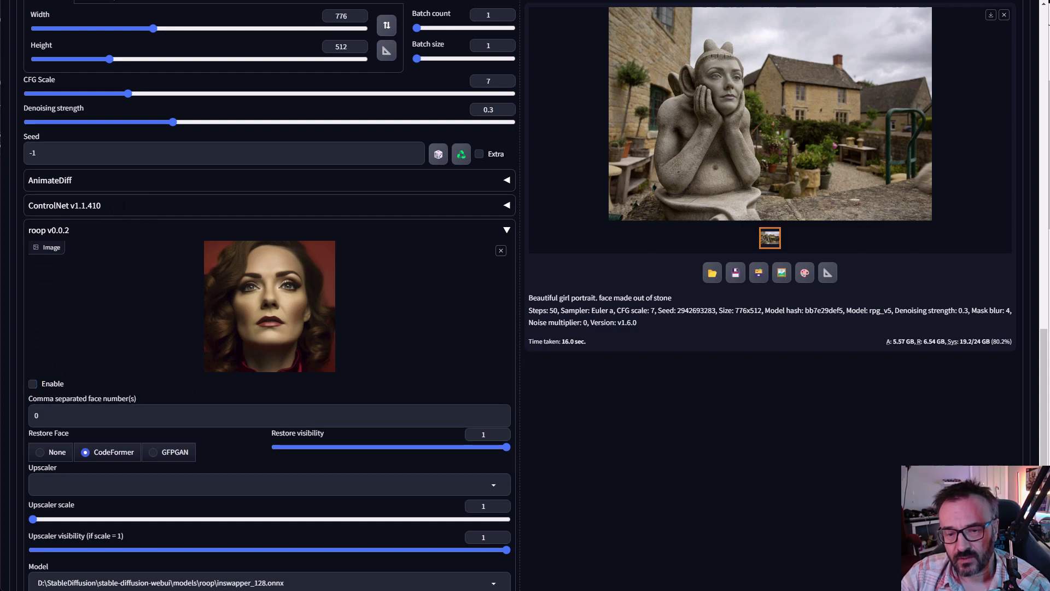
click(506, 231)
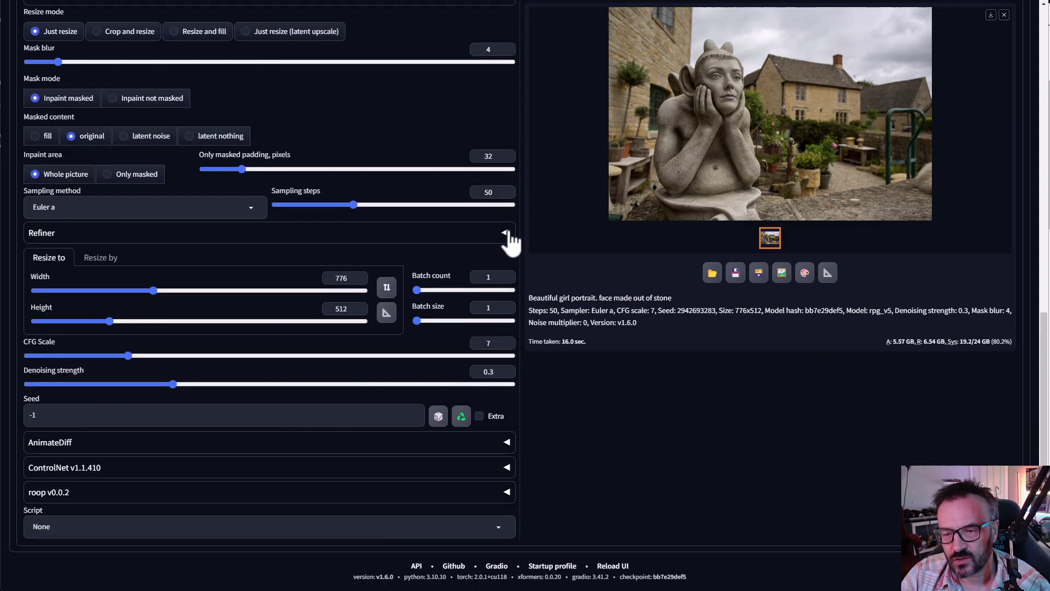
scroll(571, 437, up, 12)
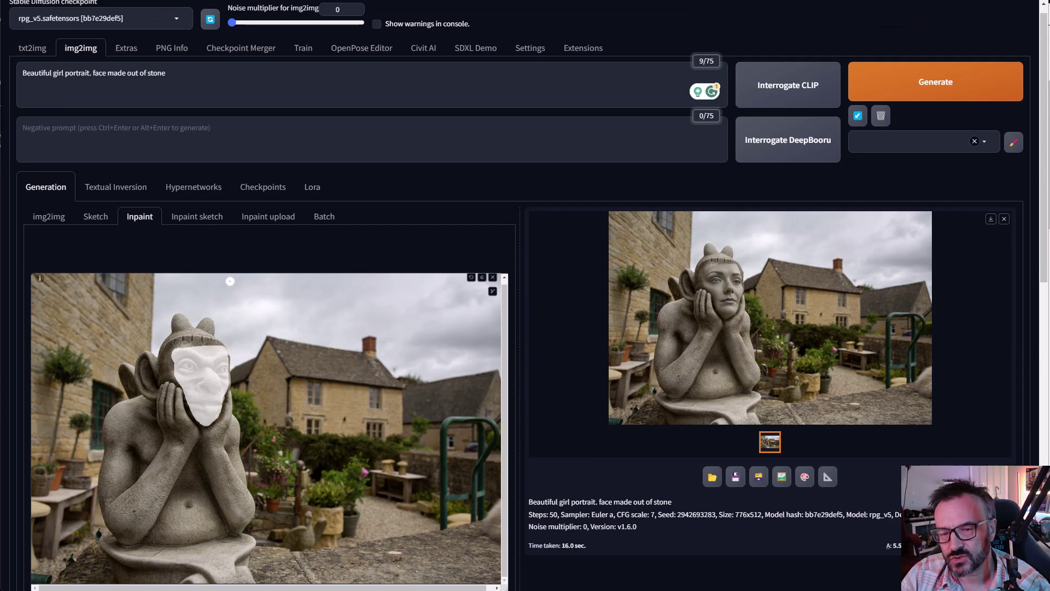
scroll(326, 389, down, 2)
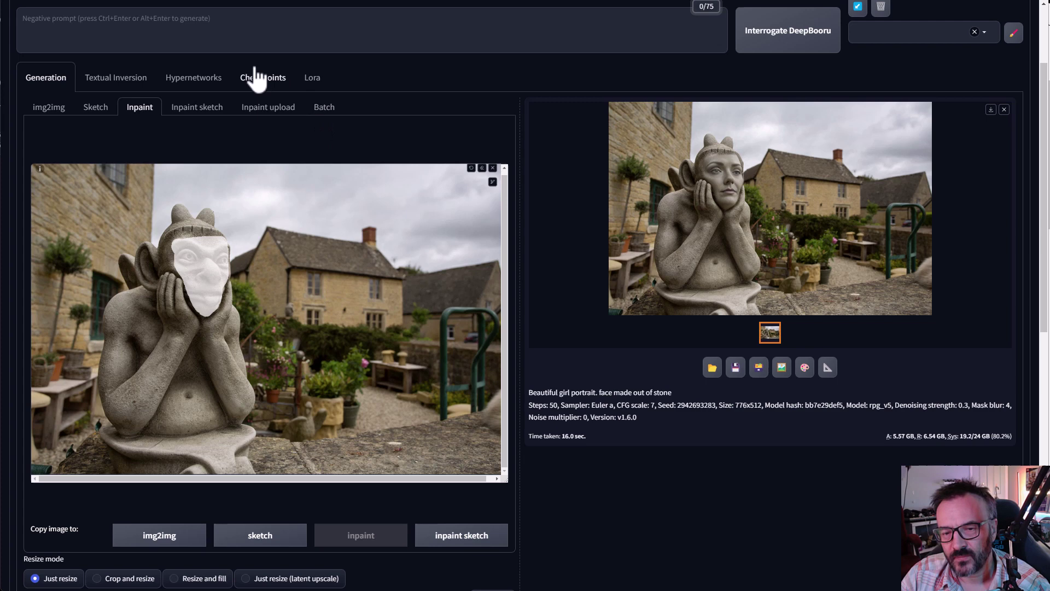
click(288, 112)
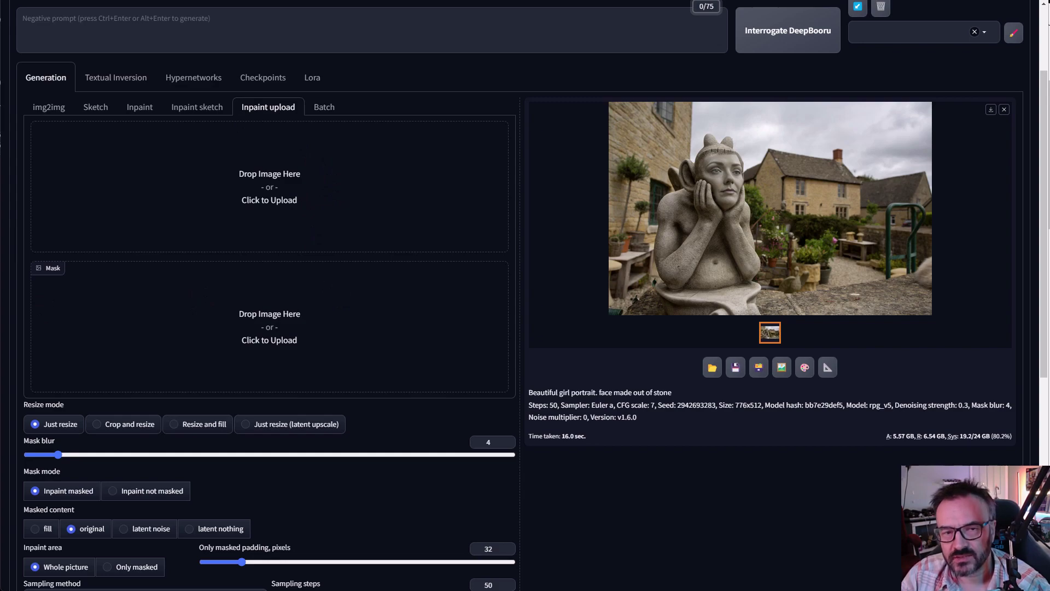
key(alt+Tab)
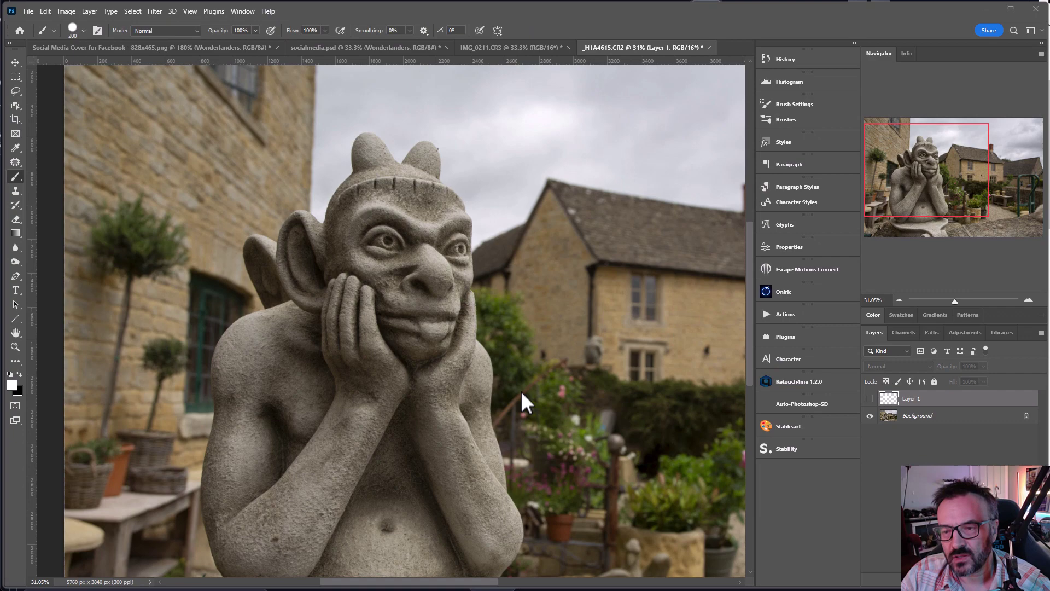
click(870, 399)
click(870, 398)
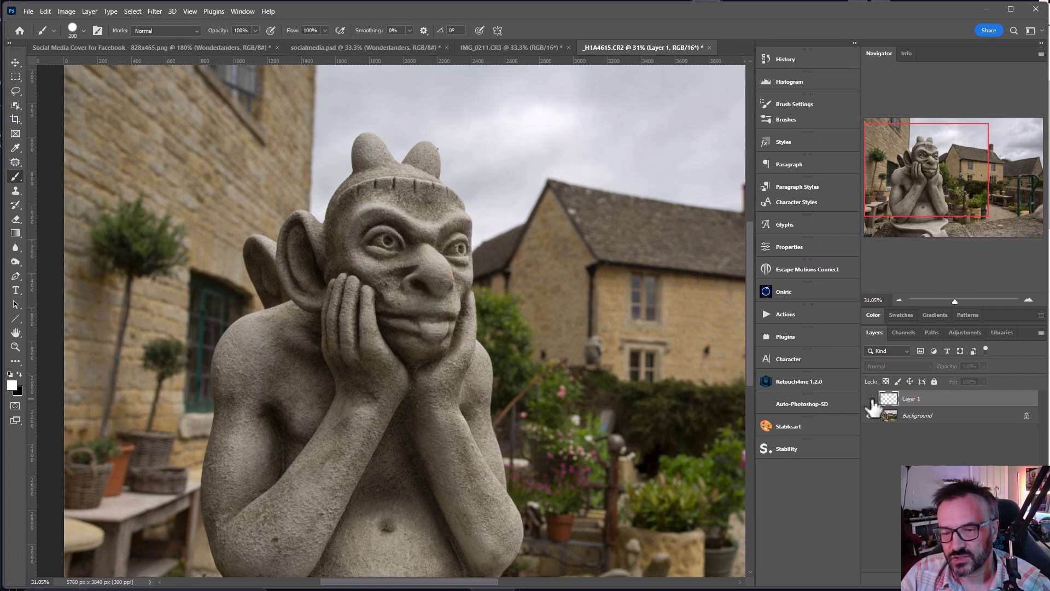
scroll(394, 219, up, 8)
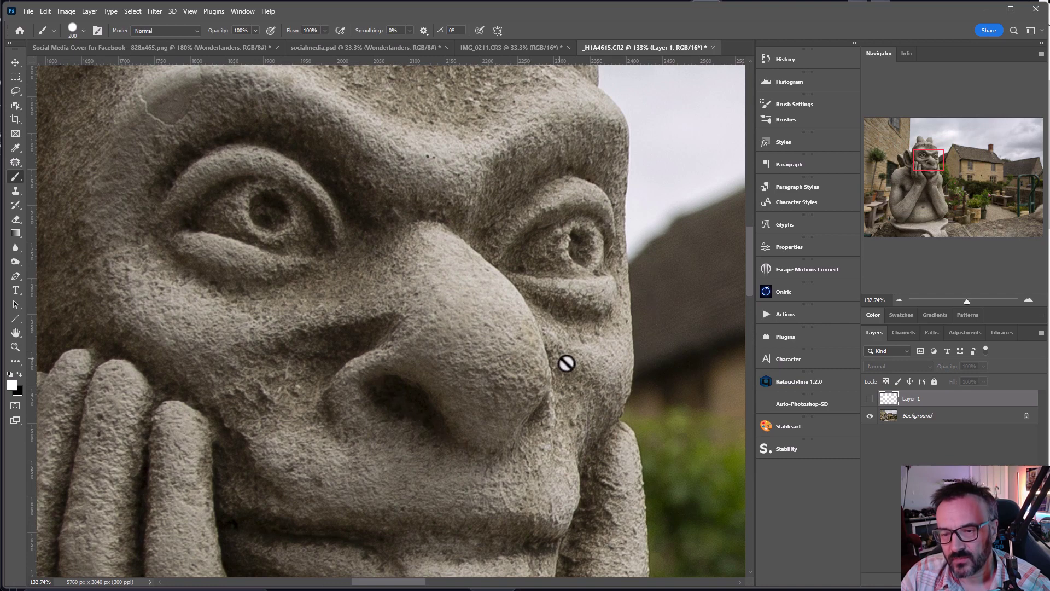
scroll(566, 363, down, 5)
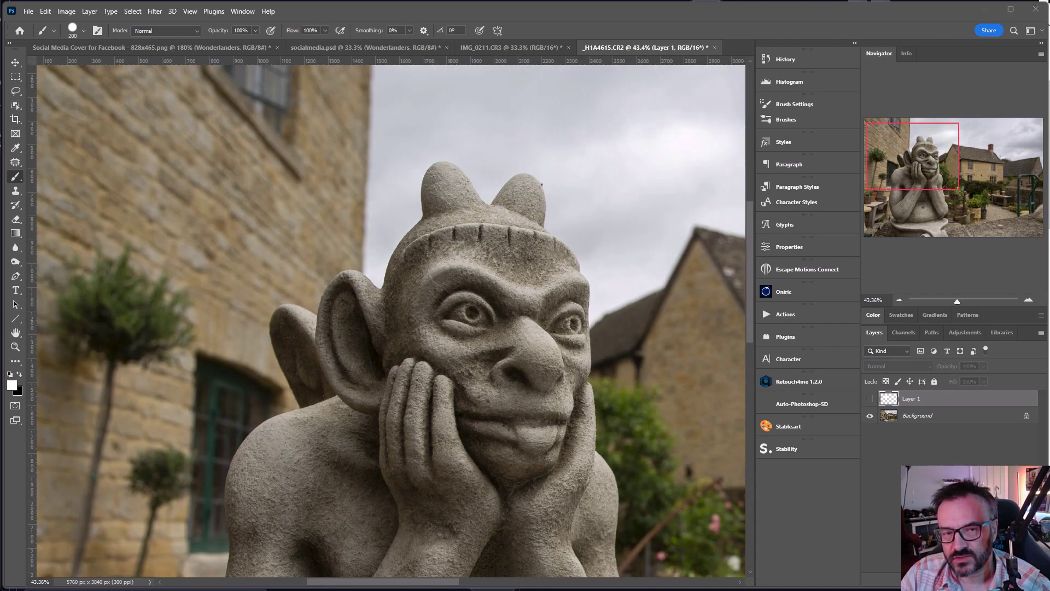
key(alt+Tab)
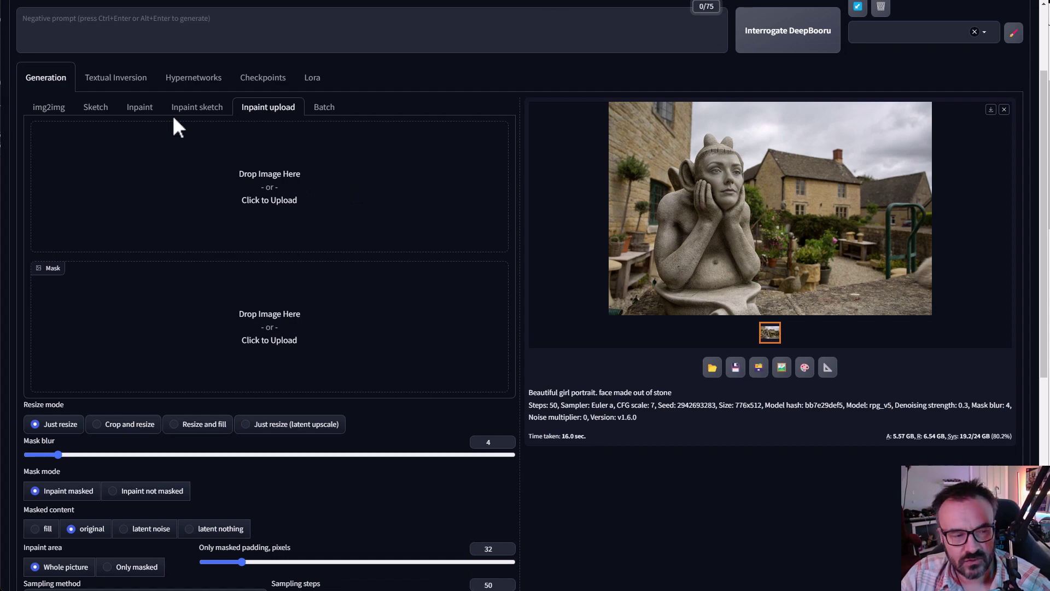
Load the gargoyle garden photo as the source image and the white face mask PNG as the mask
drag(173, 115, 321, 188)
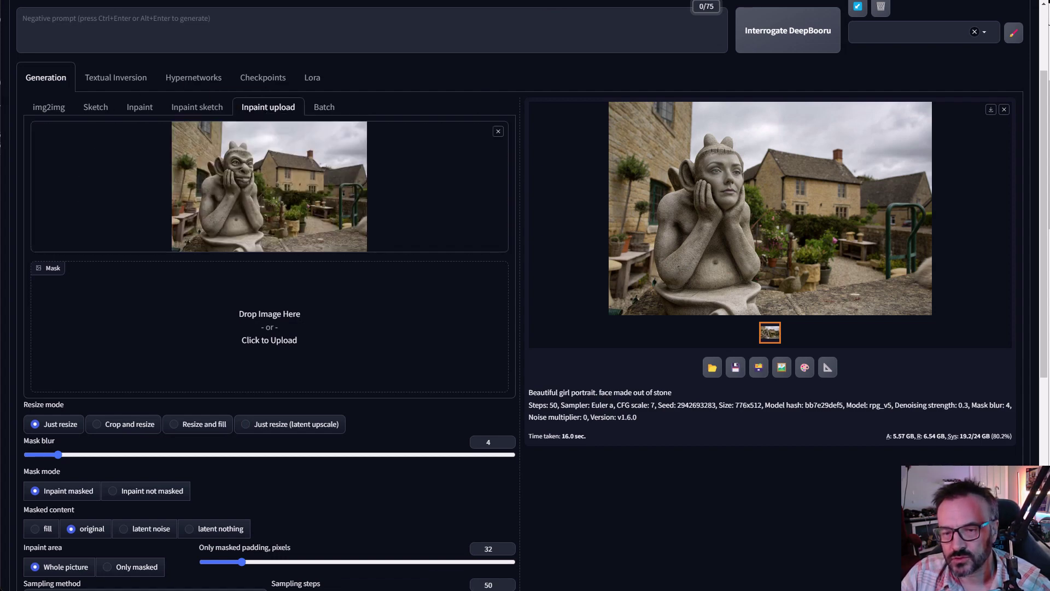
drag(222, 213, 340, 356)
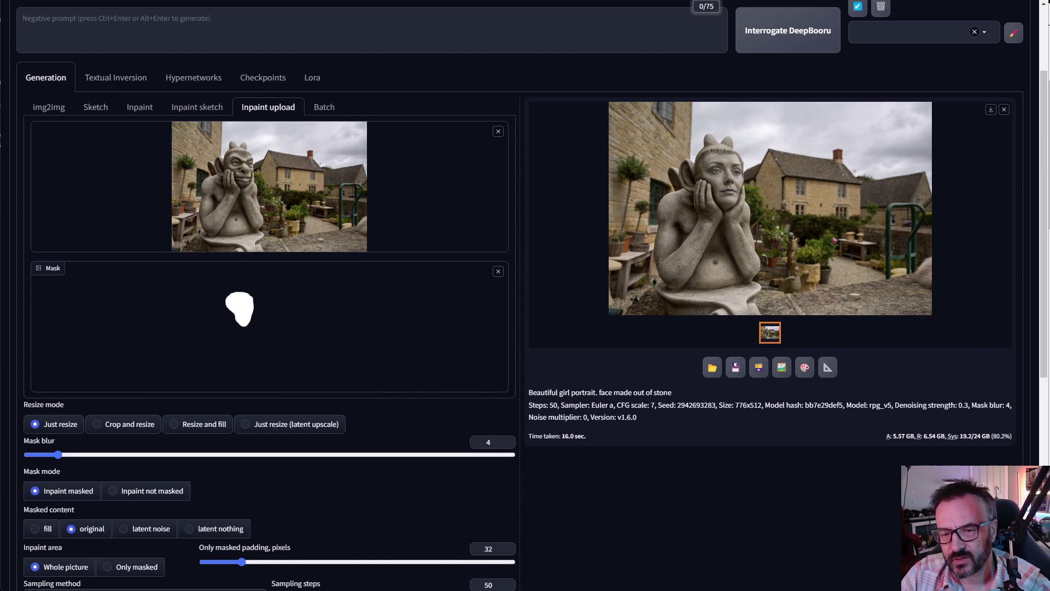
scroll(417, 323, down, 4)
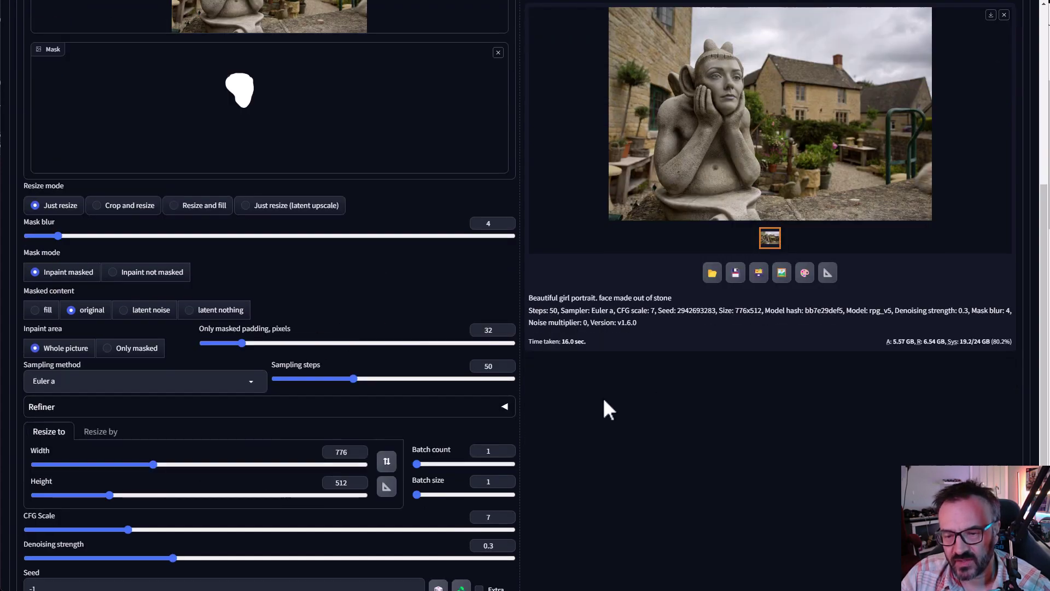
scroll(608, 409, down, 3)
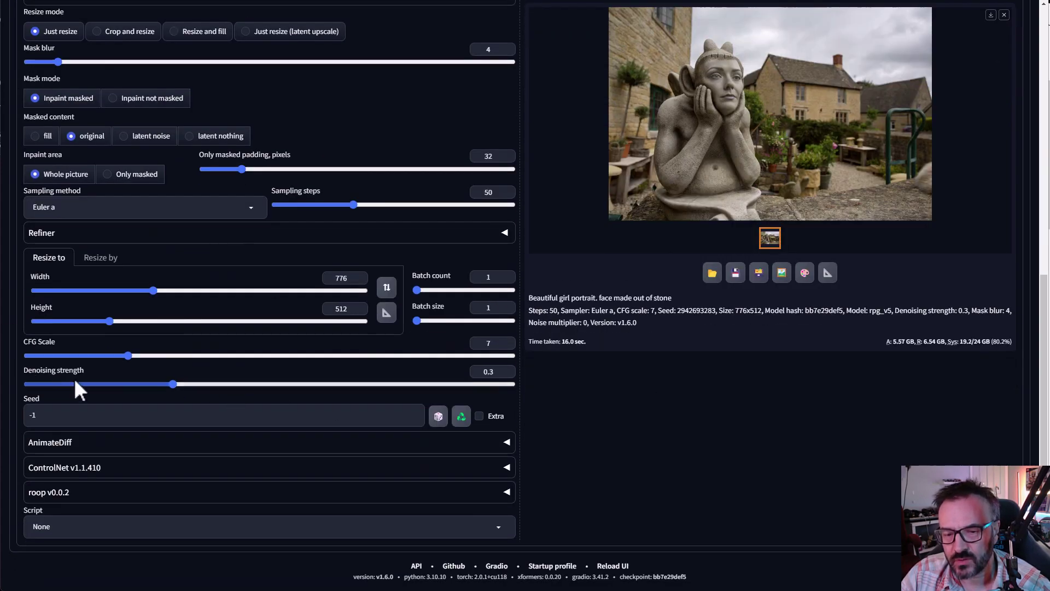
scroll(668, 433, up, 9)
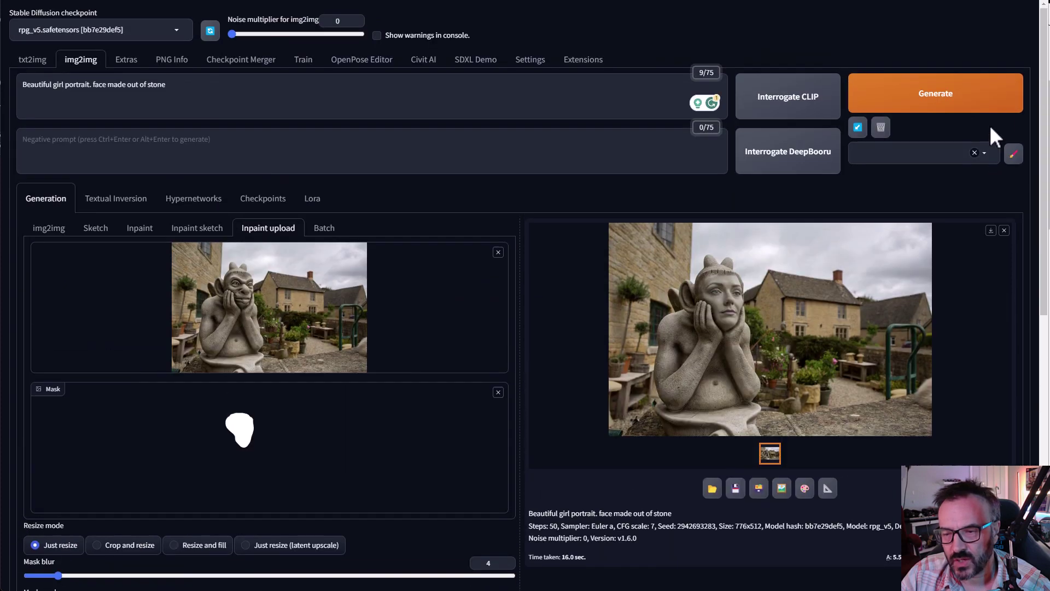
Generate the stone-girl face inpaint from the uploaded mask and view it full-size
click(958, 103)
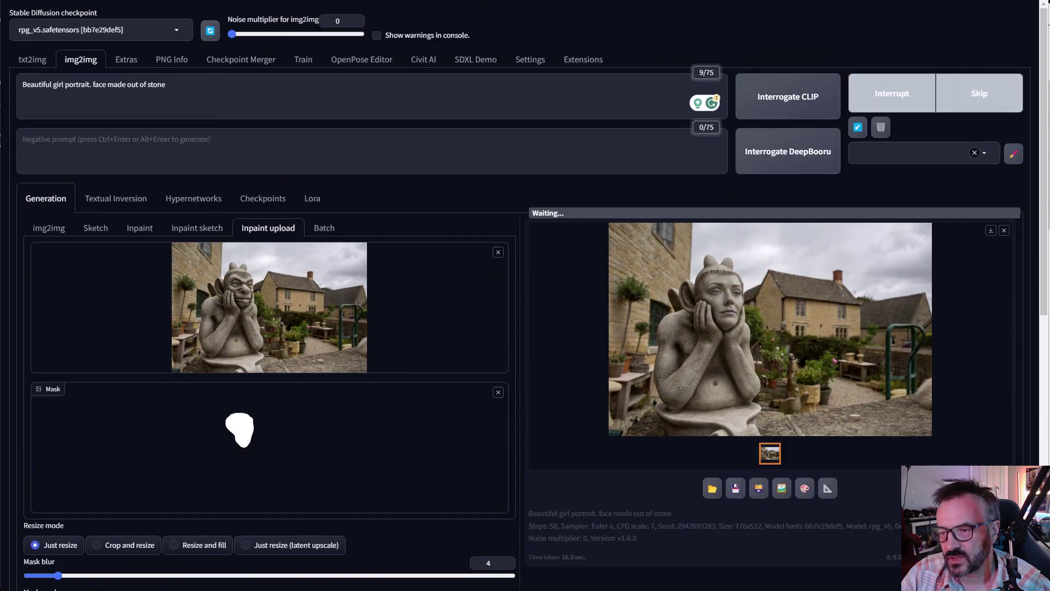
click(674, 315)
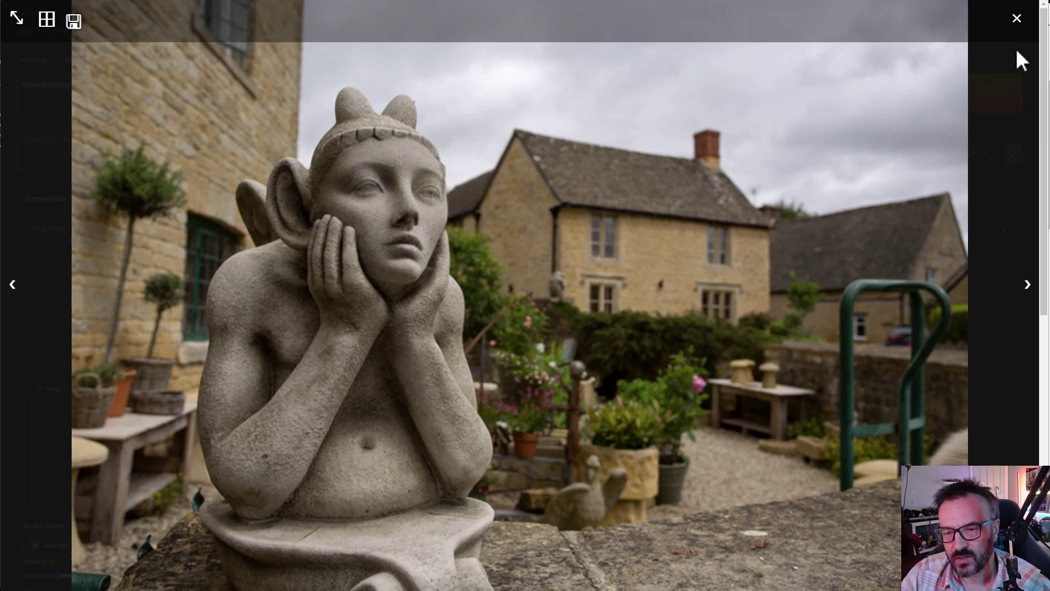
click(1016, 20)
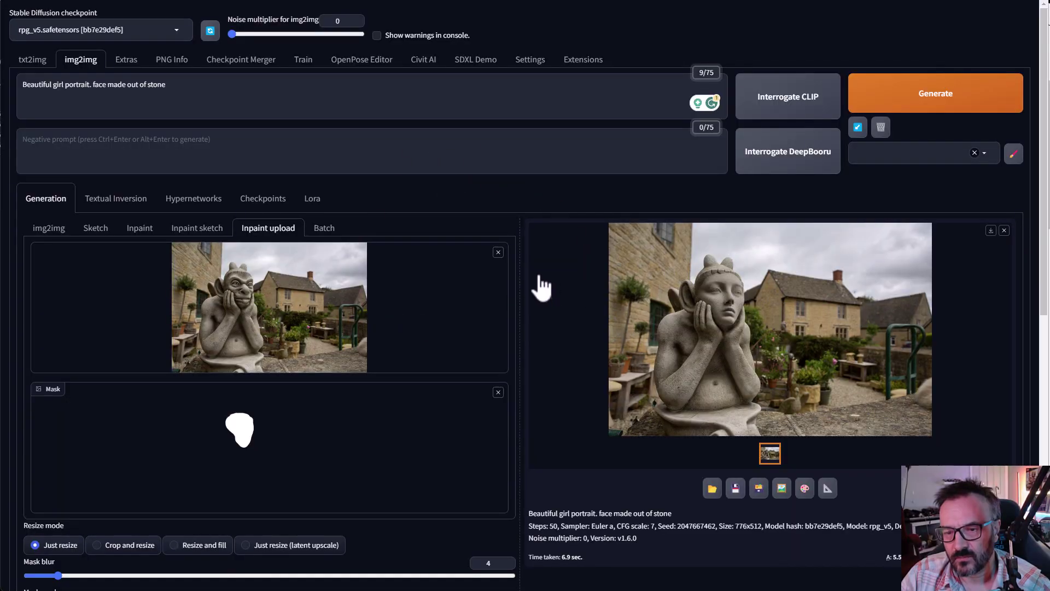
scroll(539, 285, down, 7)
scroll(537, 281, up, 1)
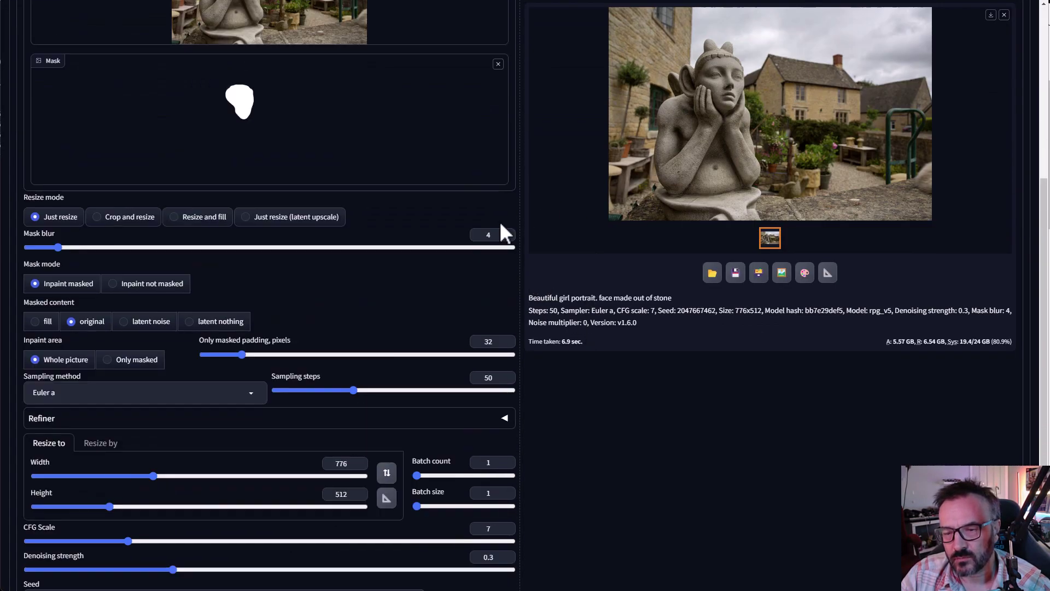
scroll(500, 232, down, 4)
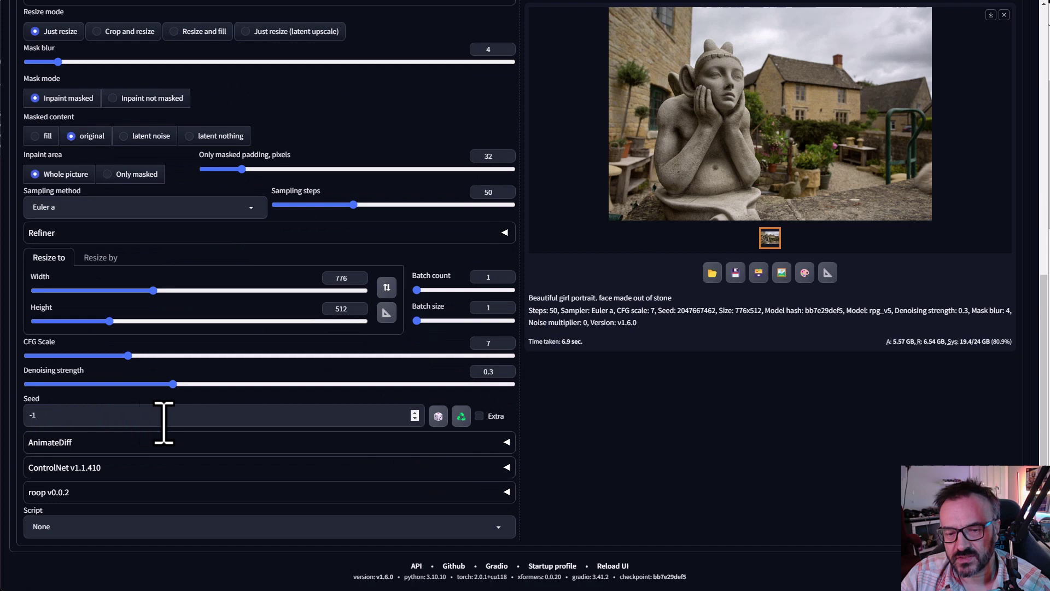
click(462, 420)
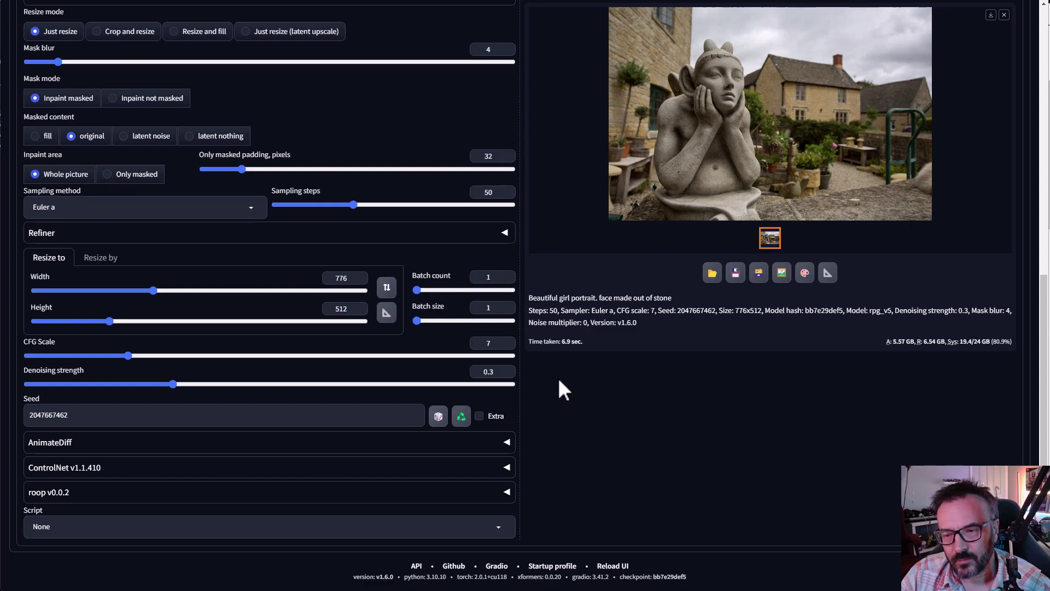
scroll(546, 384, up, 7)
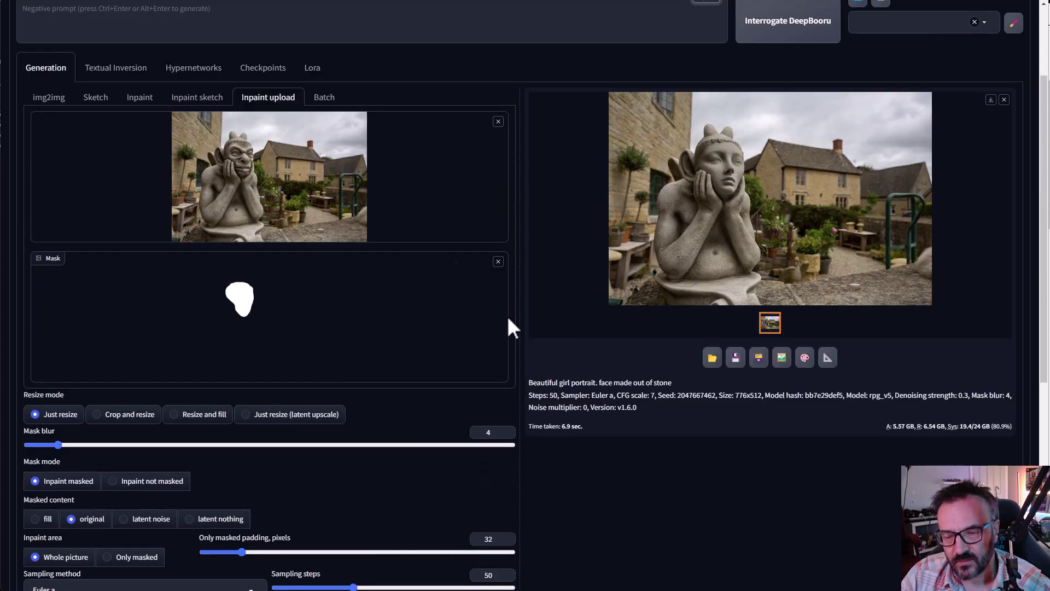
On the Inpaint tab, raise denoising strength to 0.75 and generate a downcast stone-girl face
click(141, 98)
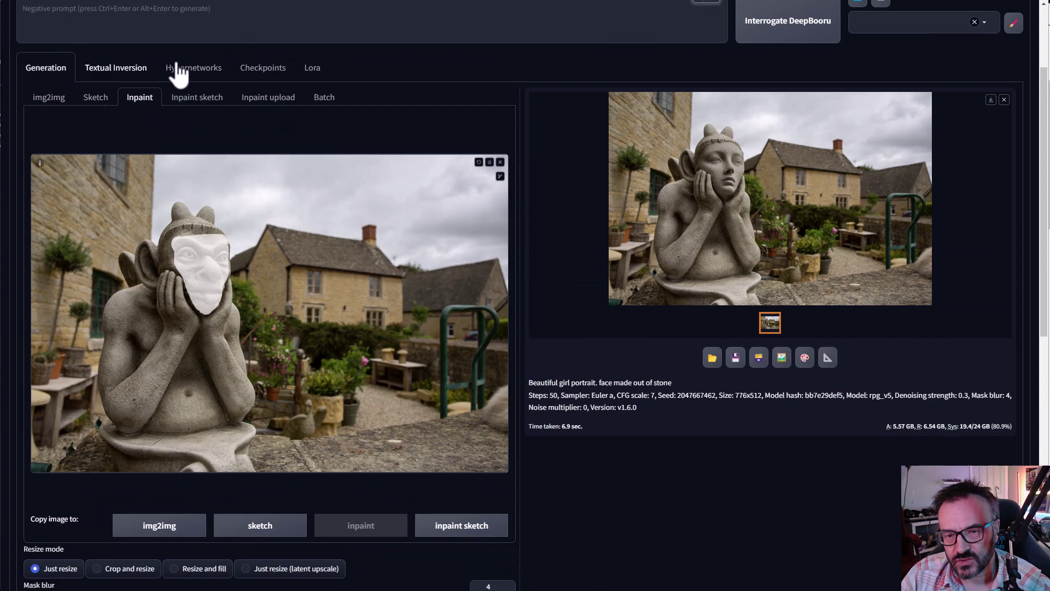
scroll(487, 391, down, 10)
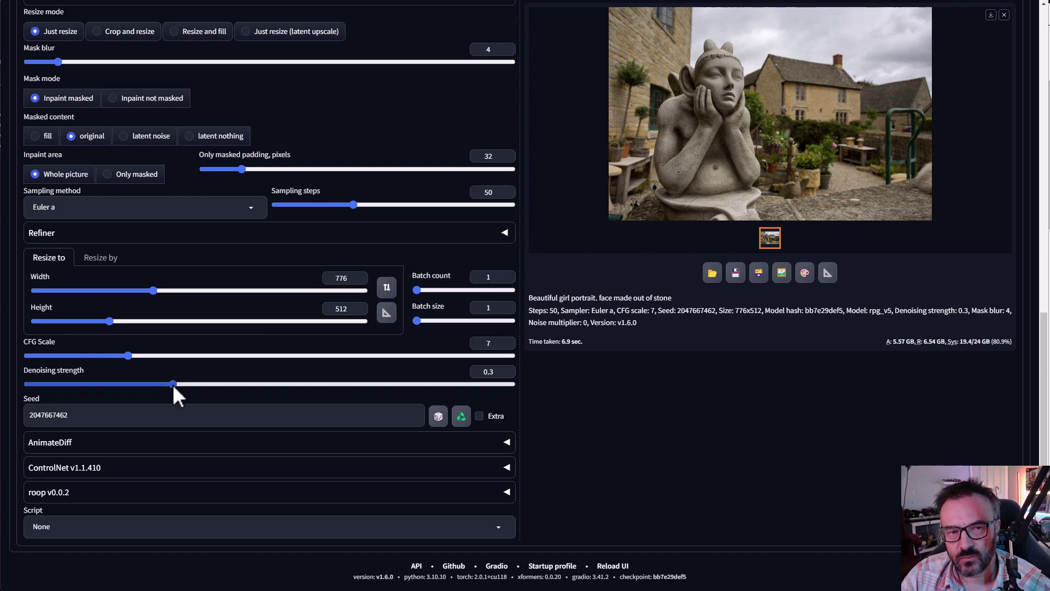
drag(173, 385, 265, 385)
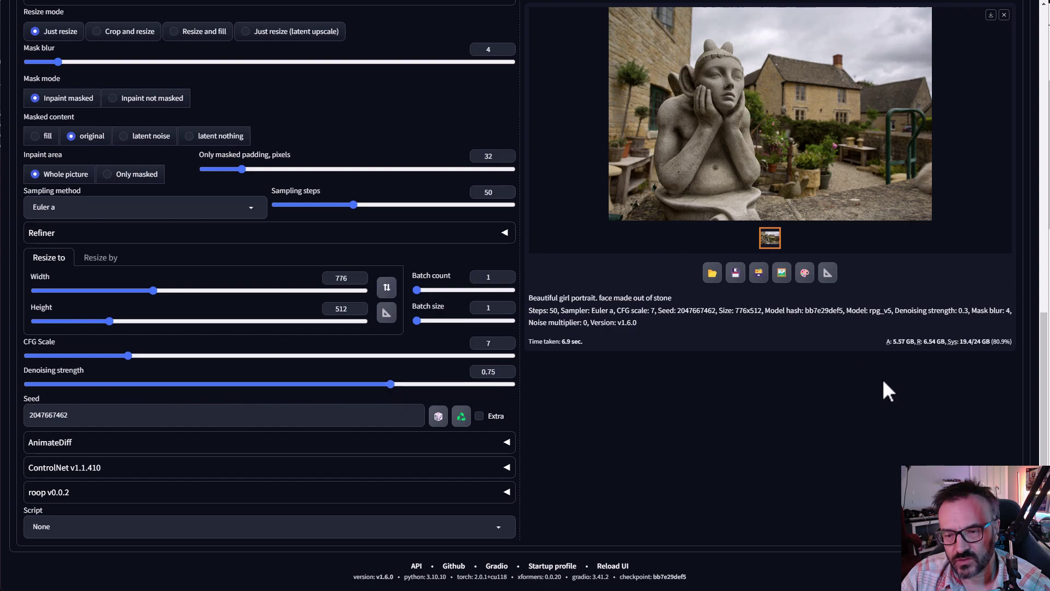
scroll(884, 389, up, 10)
click(950, 110)
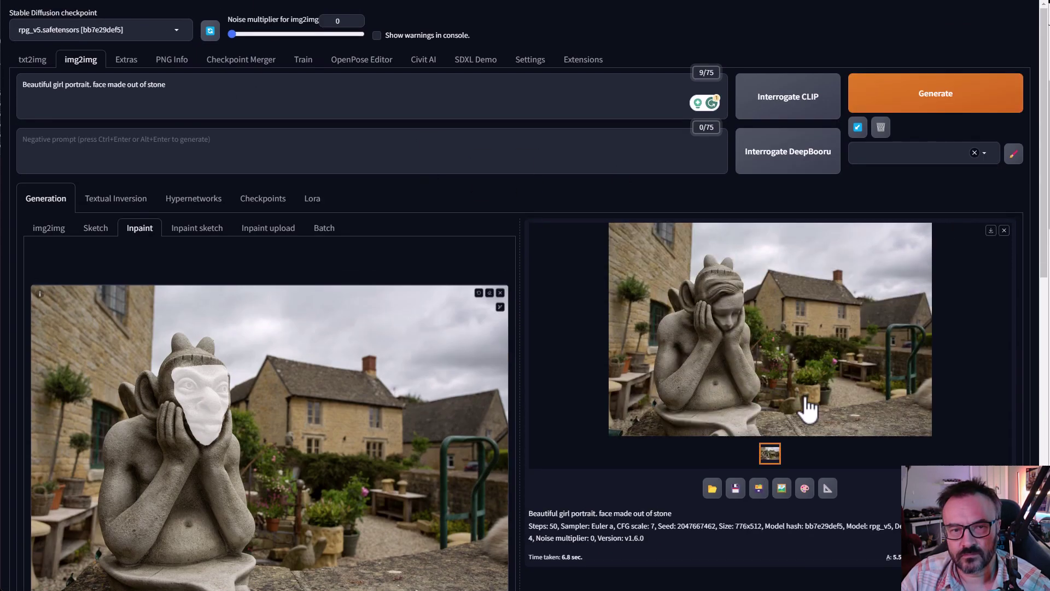
click(729, 310)
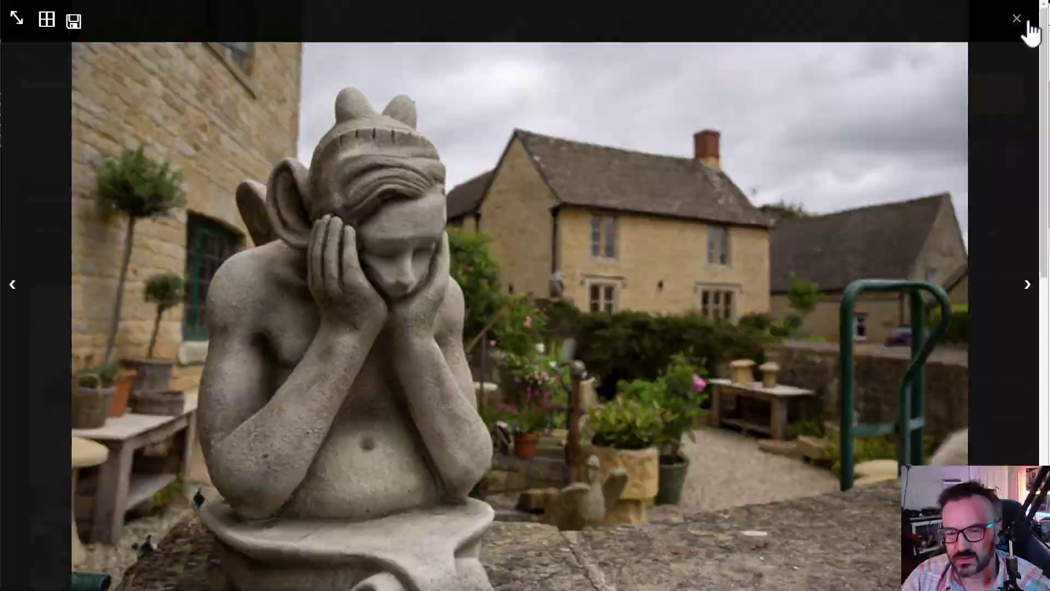
Lower denoising strength to 0.08 and regenerate the face inpaint
click(1027, 23)
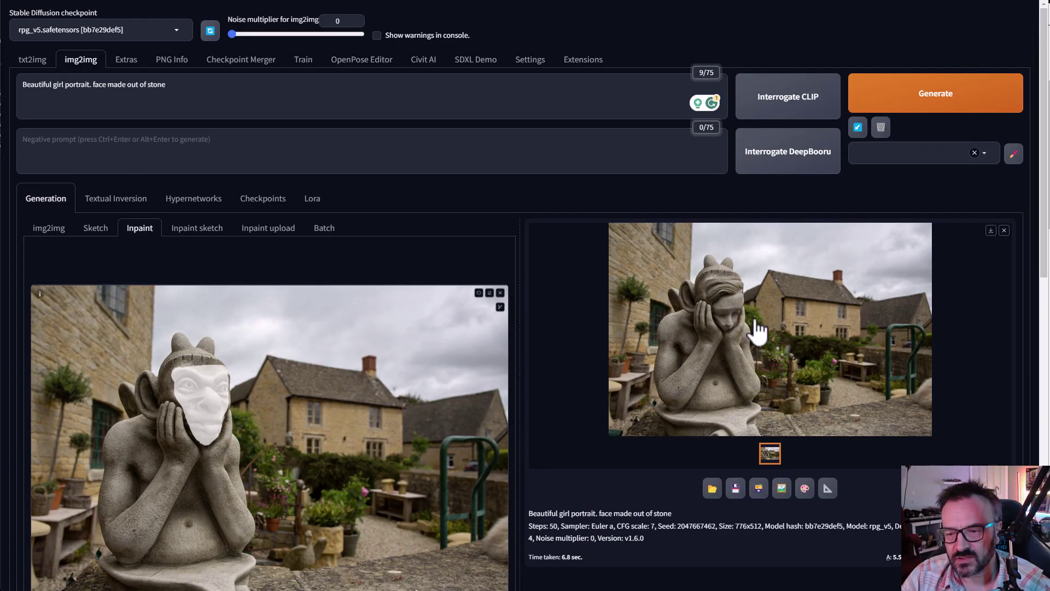
scroll(561, 386, down, 10)
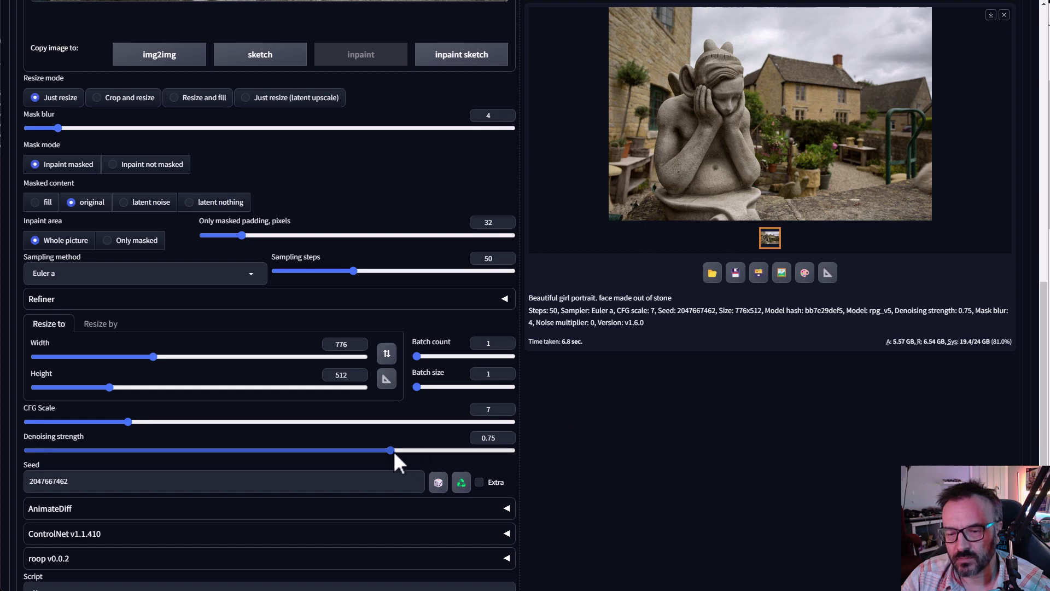
drag(393, 451, 46, 454)
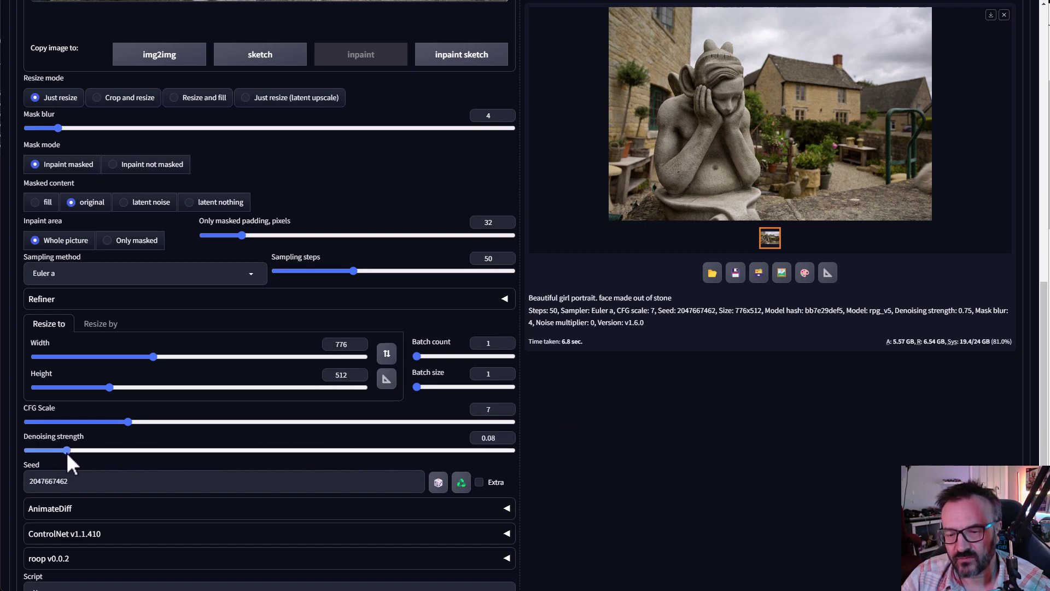
scroll(728, 448, up, 8)
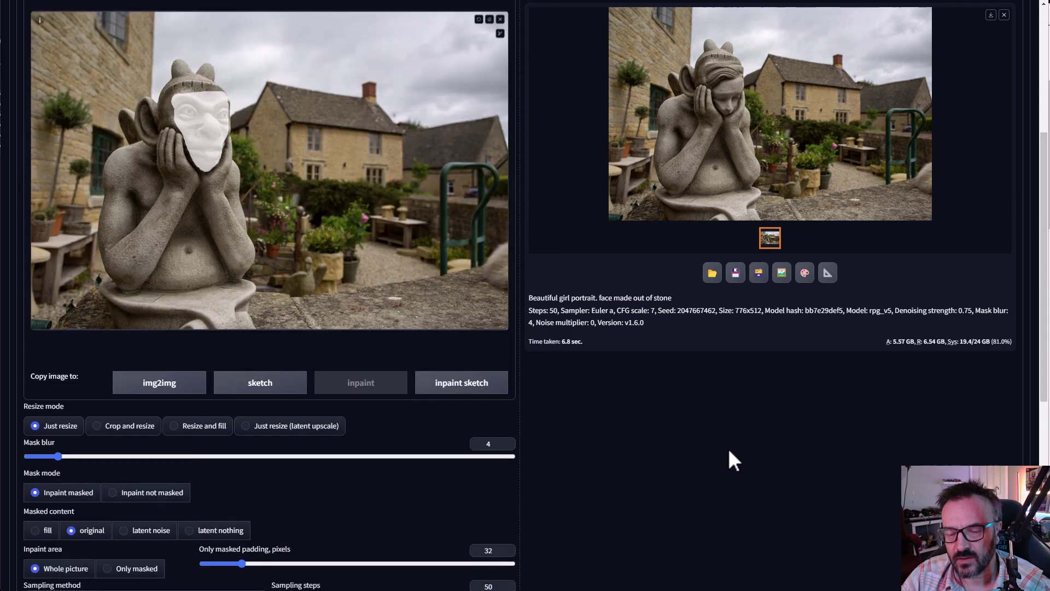
scroll(993, 143, up, 2)
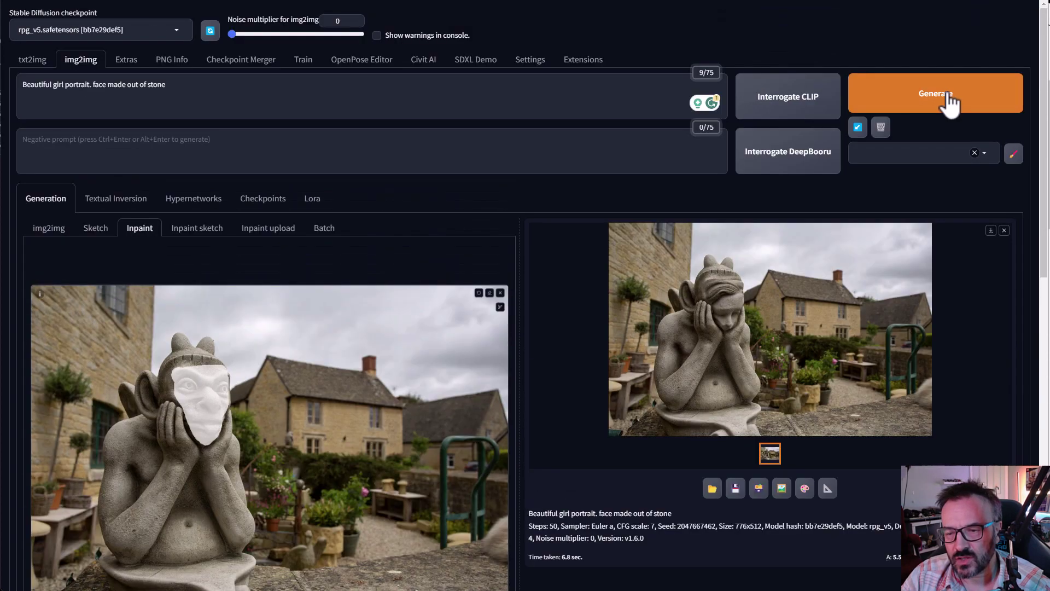
click(954, 104)
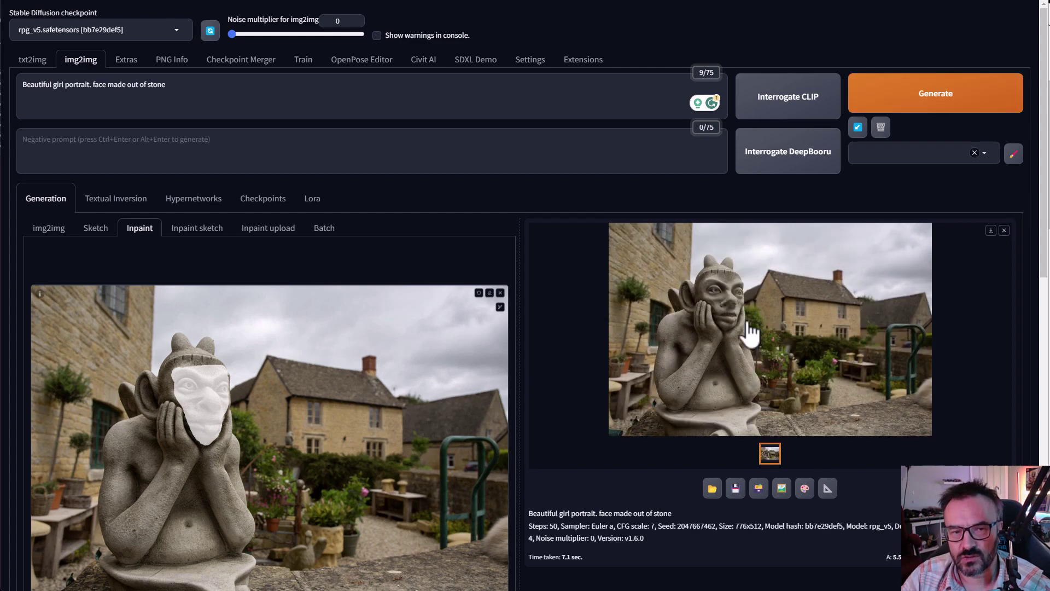
Review the nearly unchanged gargoyle result full-size, then return to the denoising strength setting
click(745, 323)
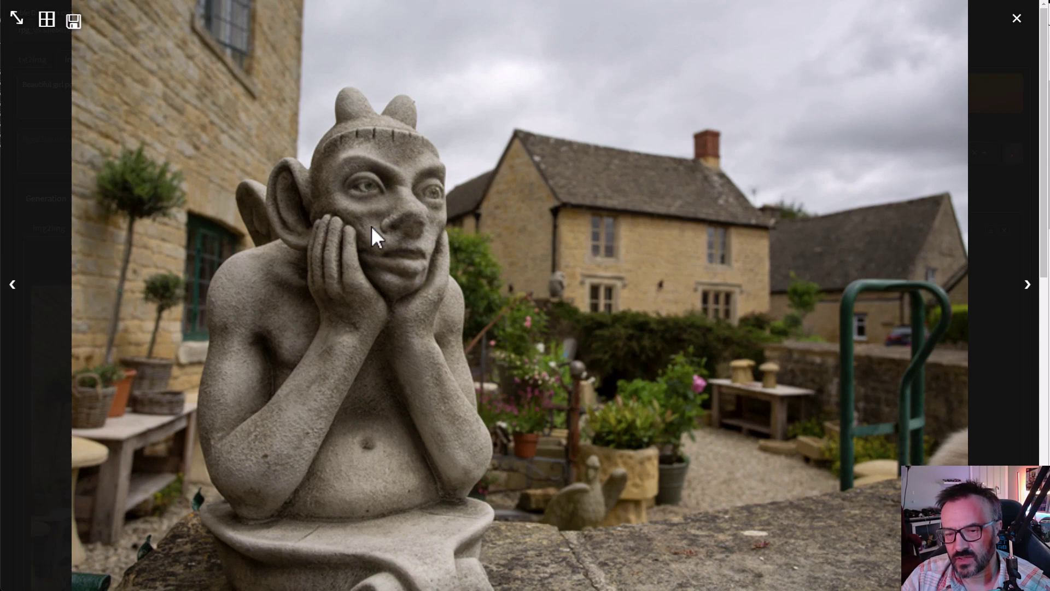
click(1016, 18)
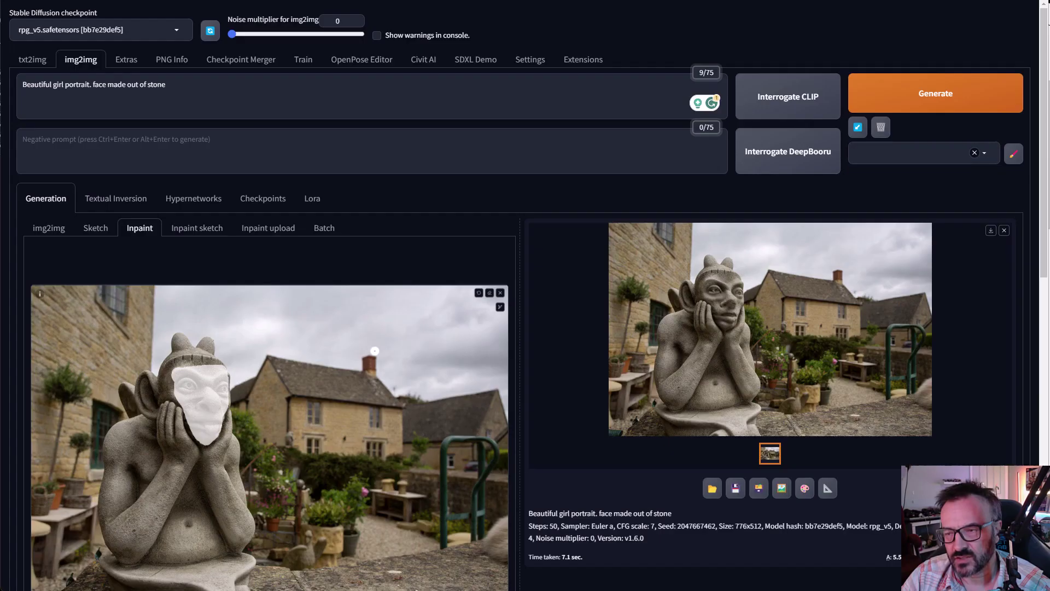
scroll(546, 359, down, 4)
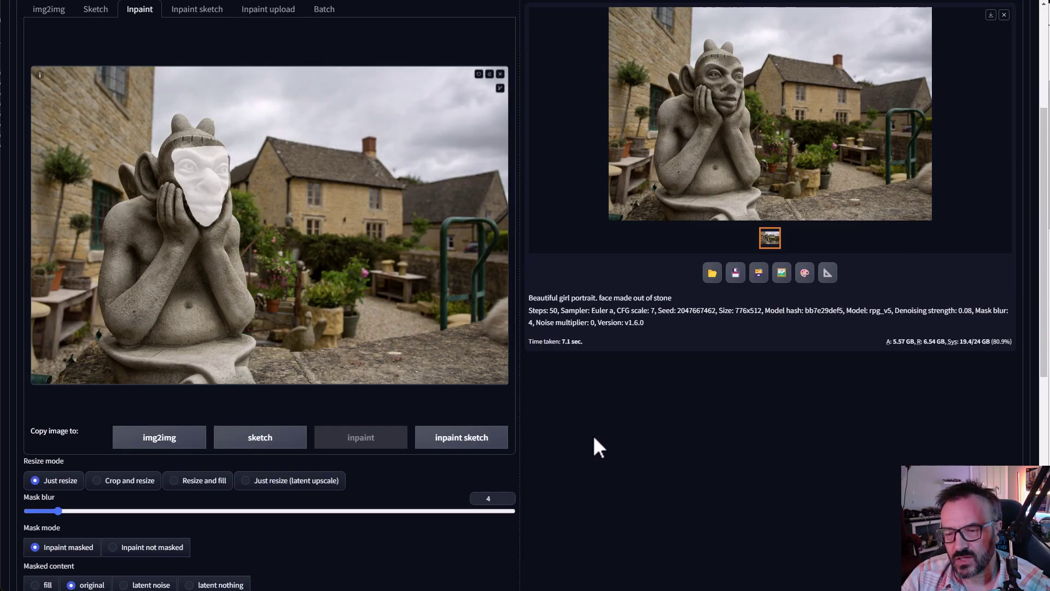
scroll(592, 435, down, 4)
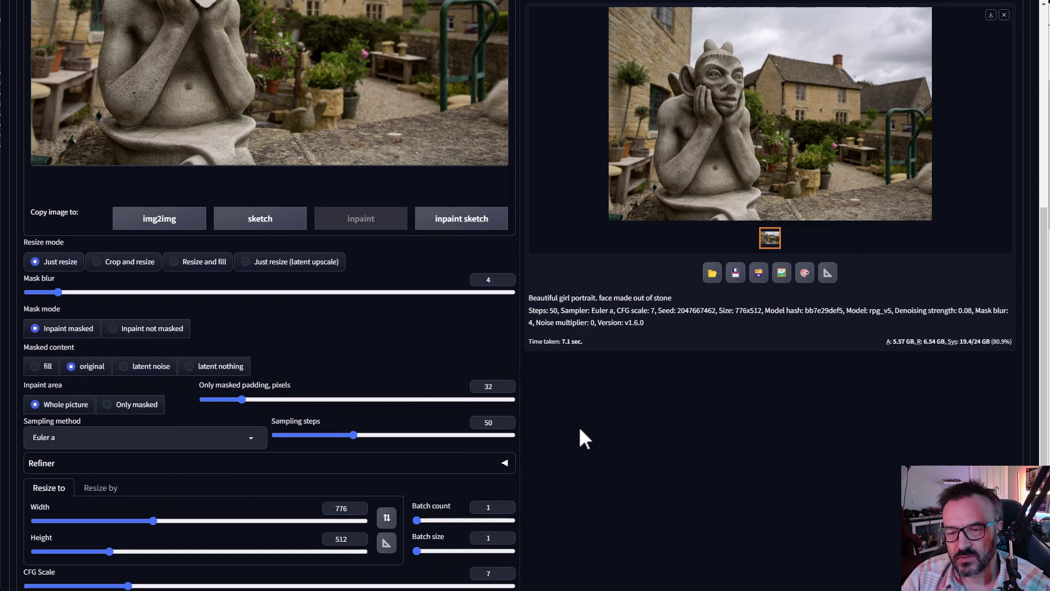
scroll(586, 436, down, 2)
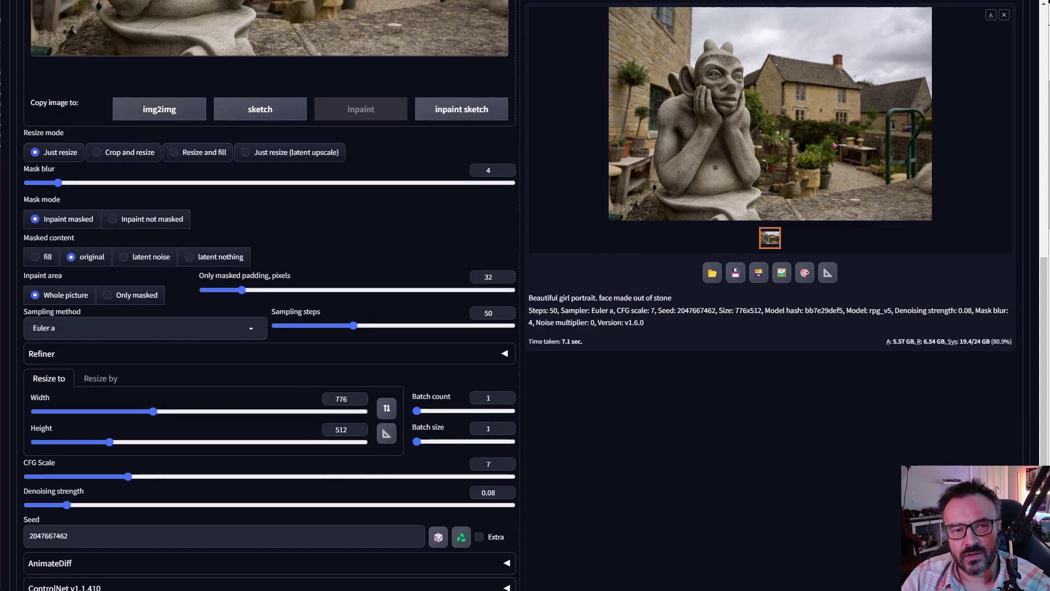
scroll(133, 328, down, 1)
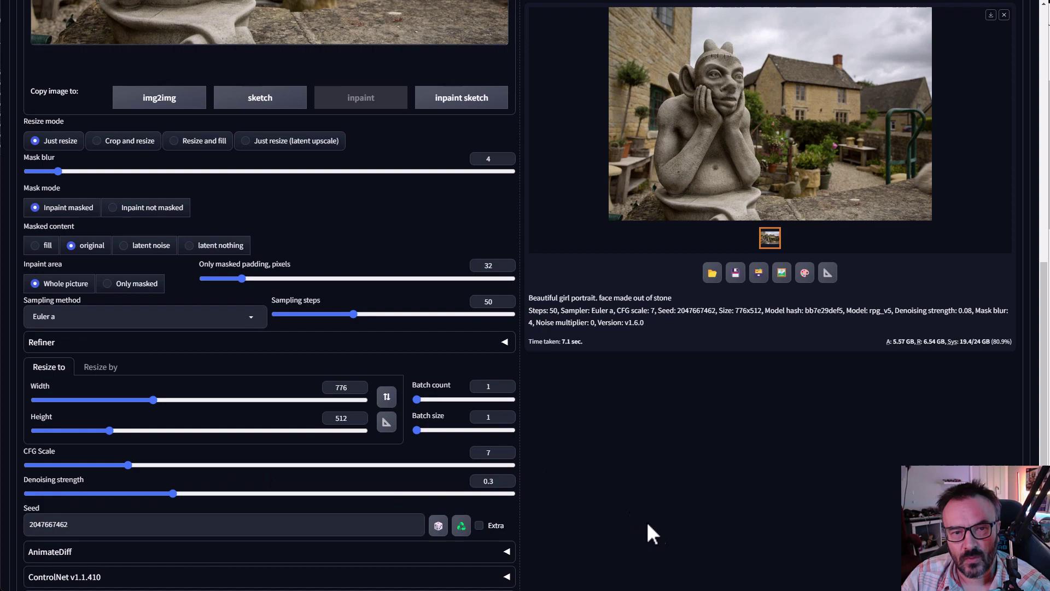
click(173, 493)
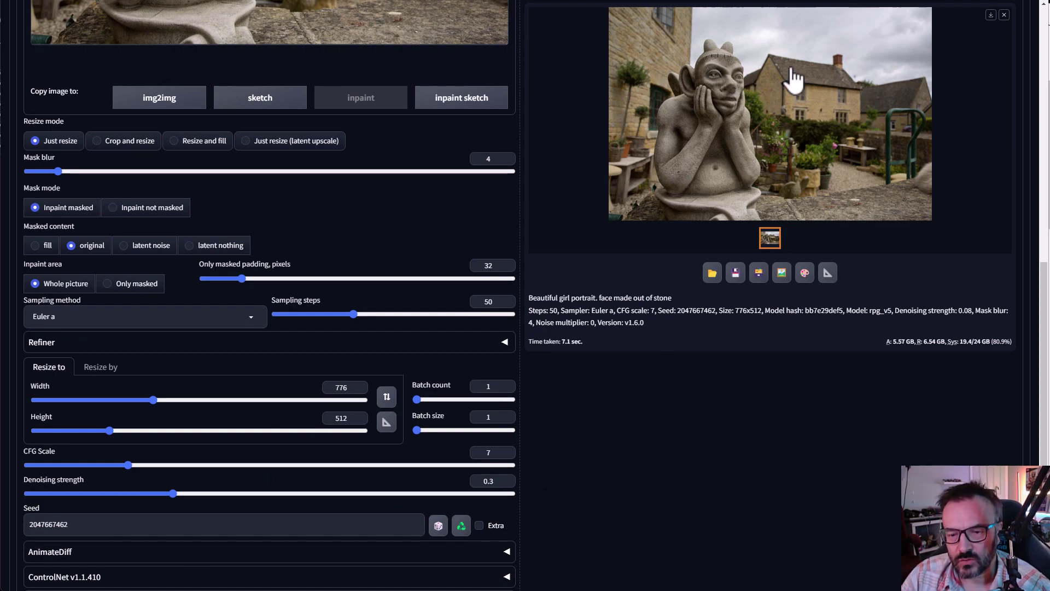
scroll(711, 382, up, 8)
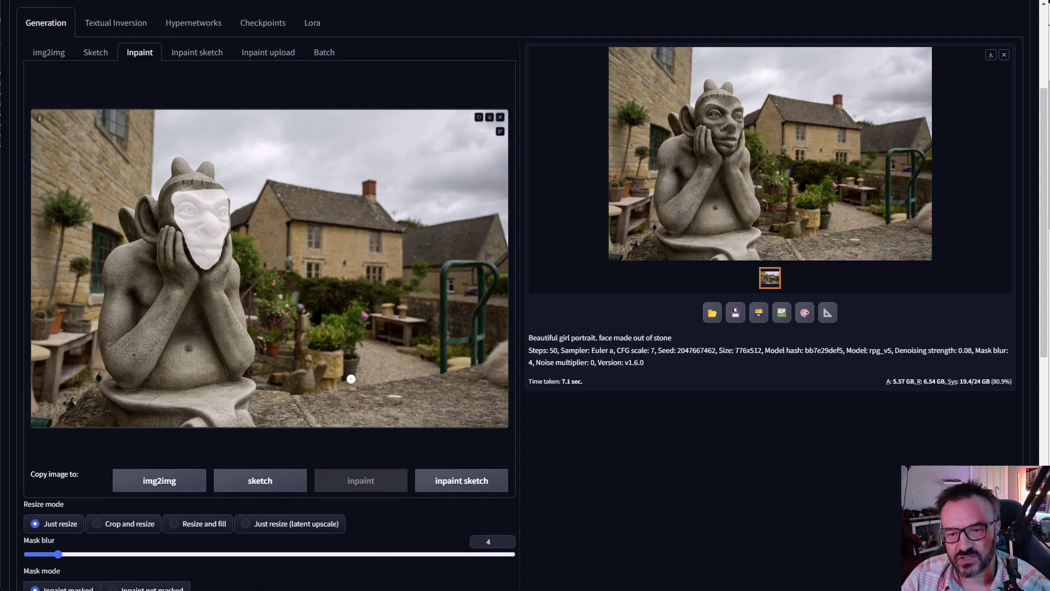
scroll(596, 466, down, 9)
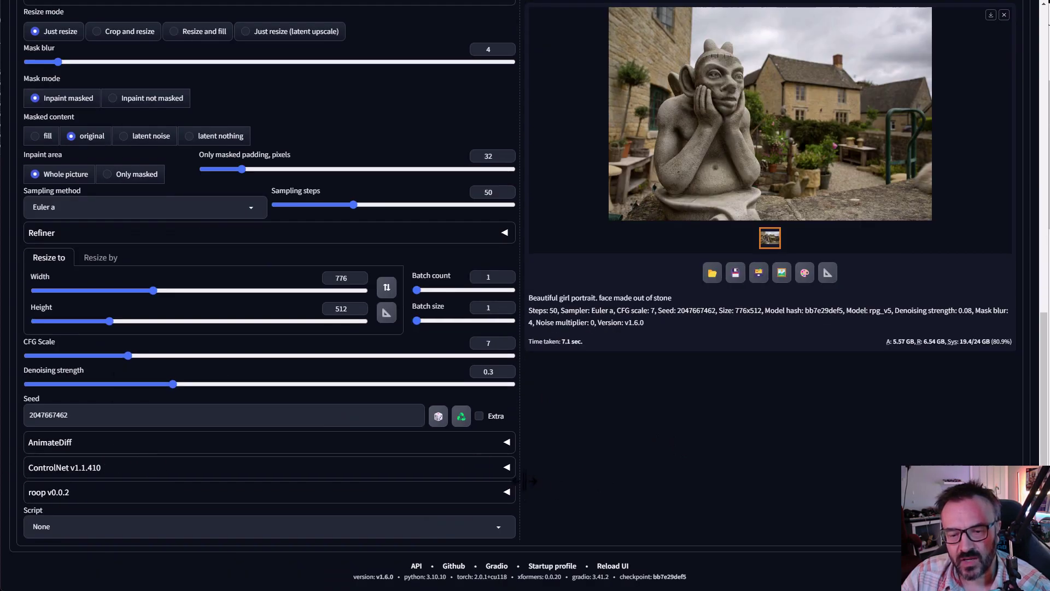
scroll(526, 479, up, 8)
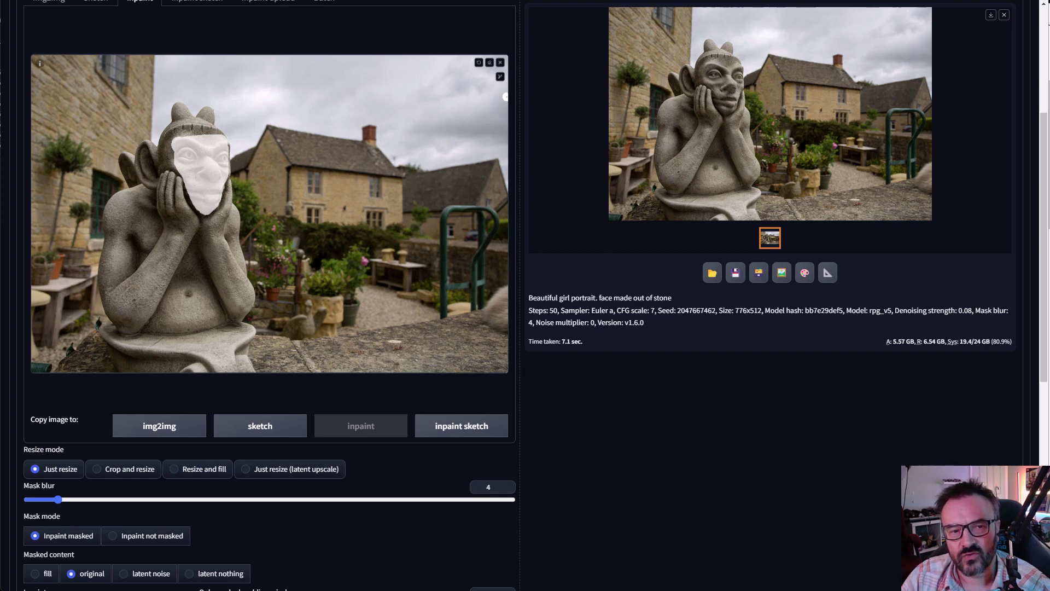
Clear the face mask and paint a new mask stroke over the sky above the chimney
click(489, 62)
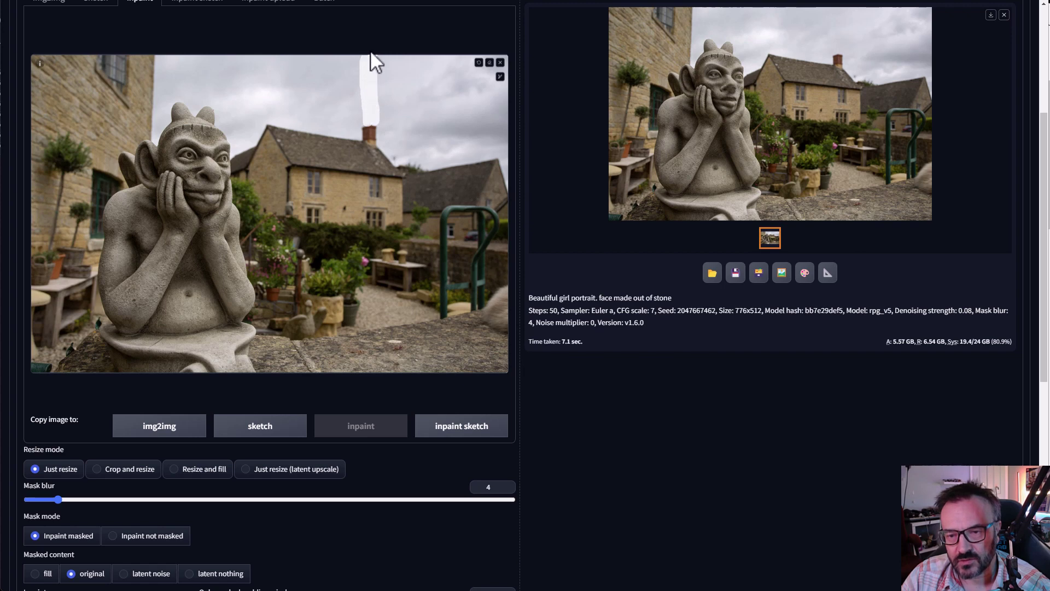
drag(364, 122, 356, 51)
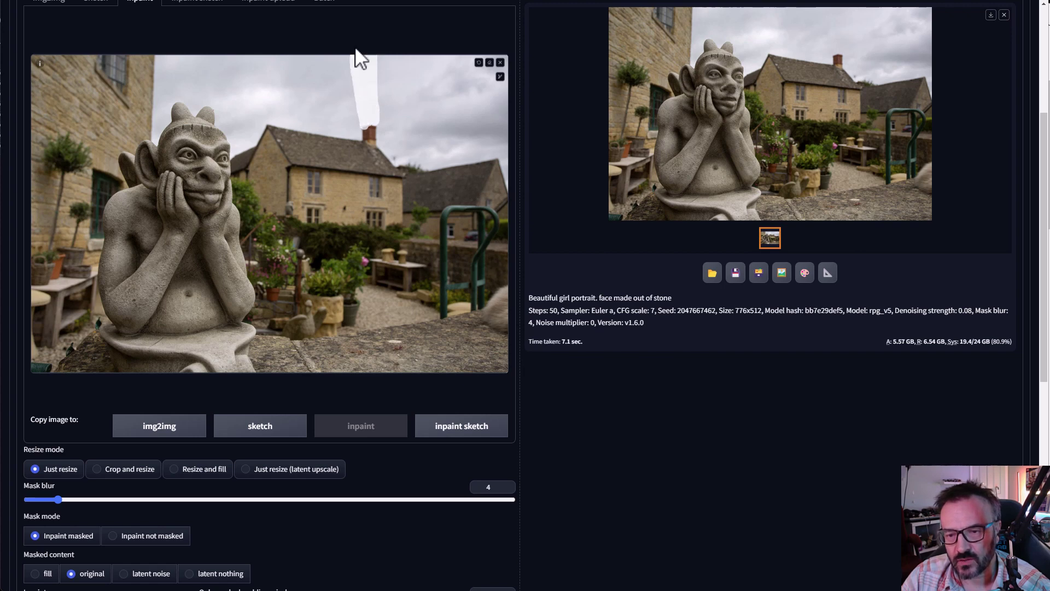
Replace the prompt text with 'smoke'
scroll(365, 61, up, 4)
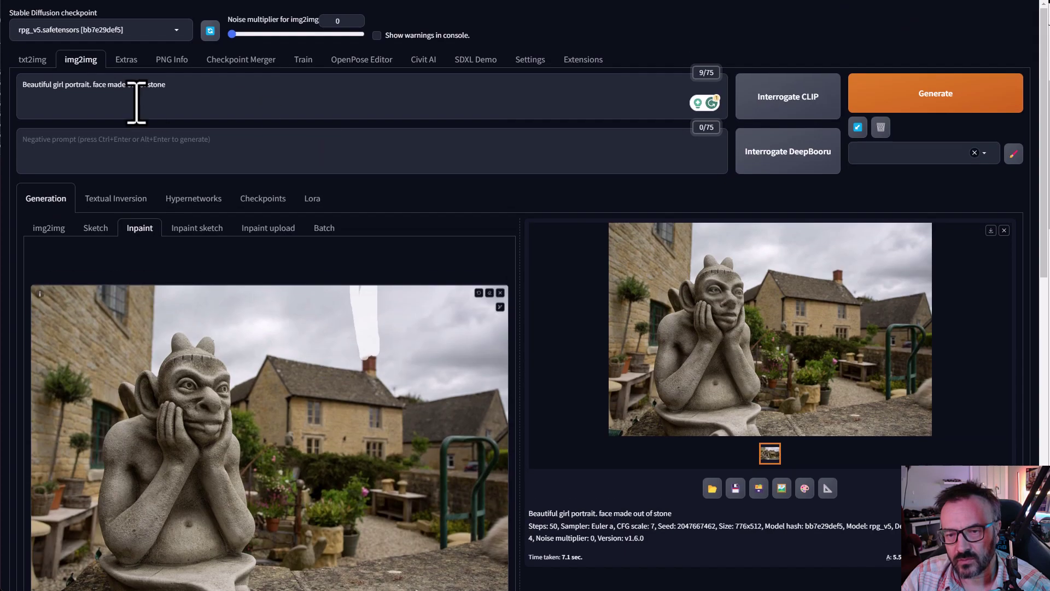
drag(197, 95, 3, 88)
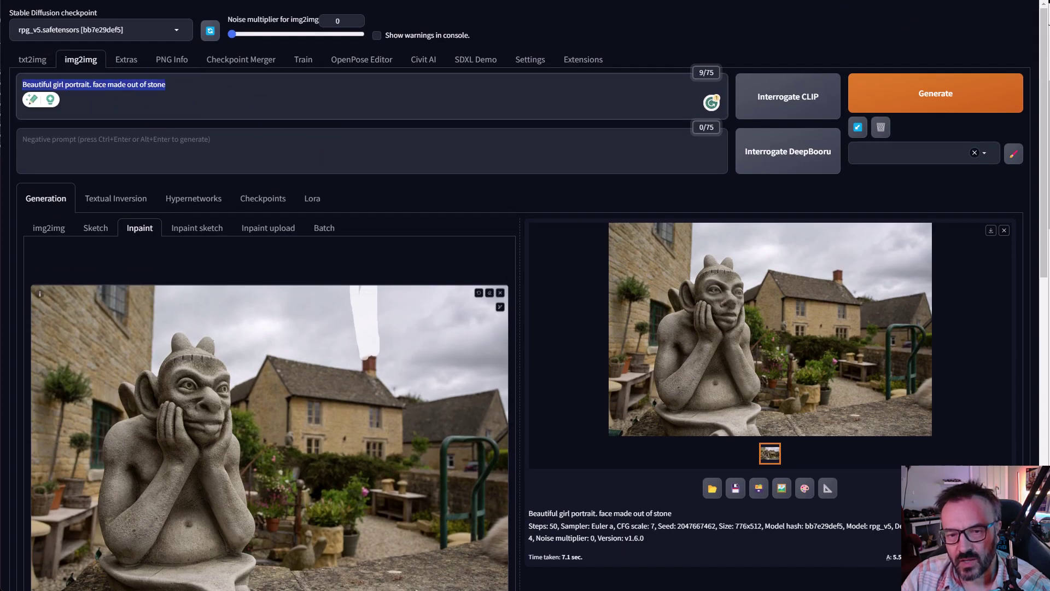
text(smok)
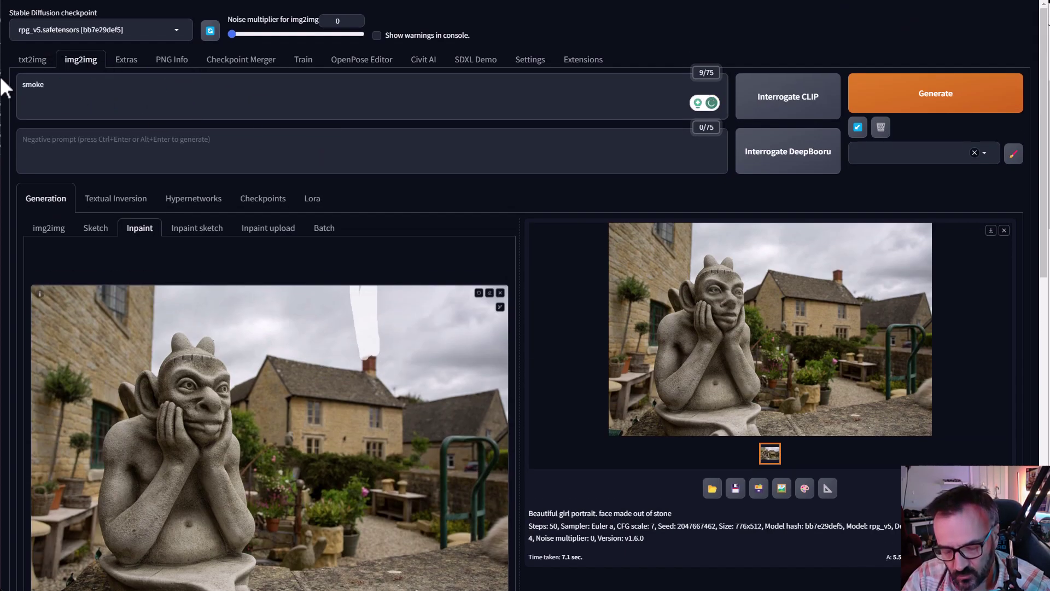
text(e)
Reset the seed to -1 so it is random
scroll(503, 284, down, 10)
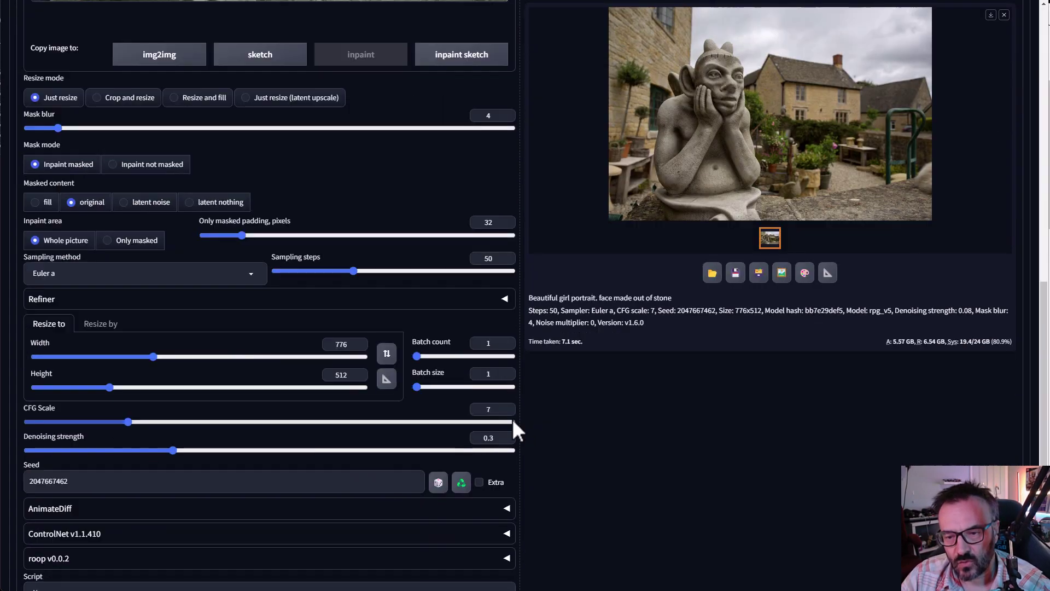
scroll(513, 422, down, 2)
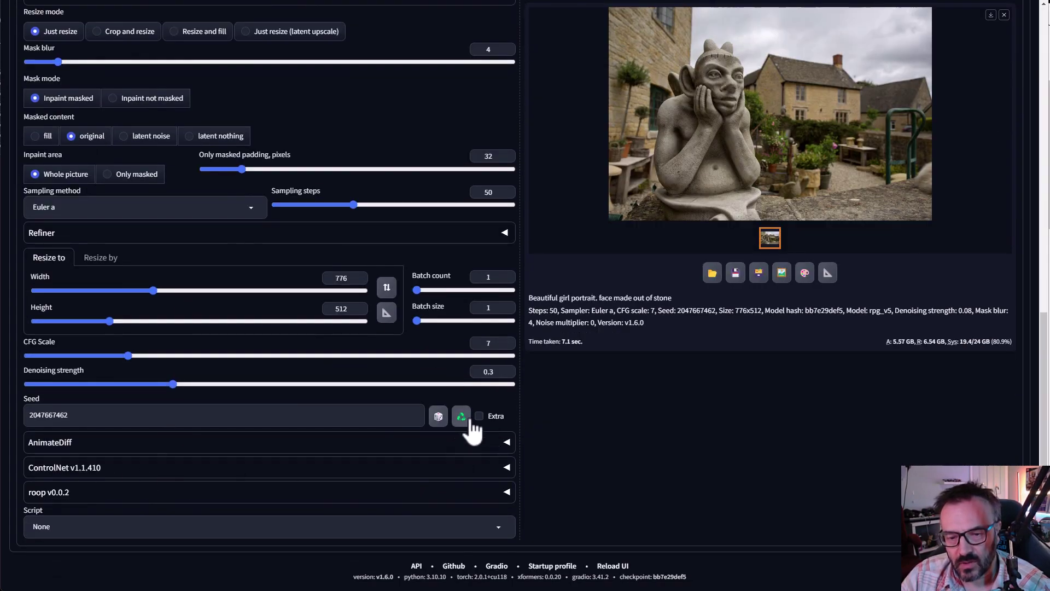
click(438, 416)
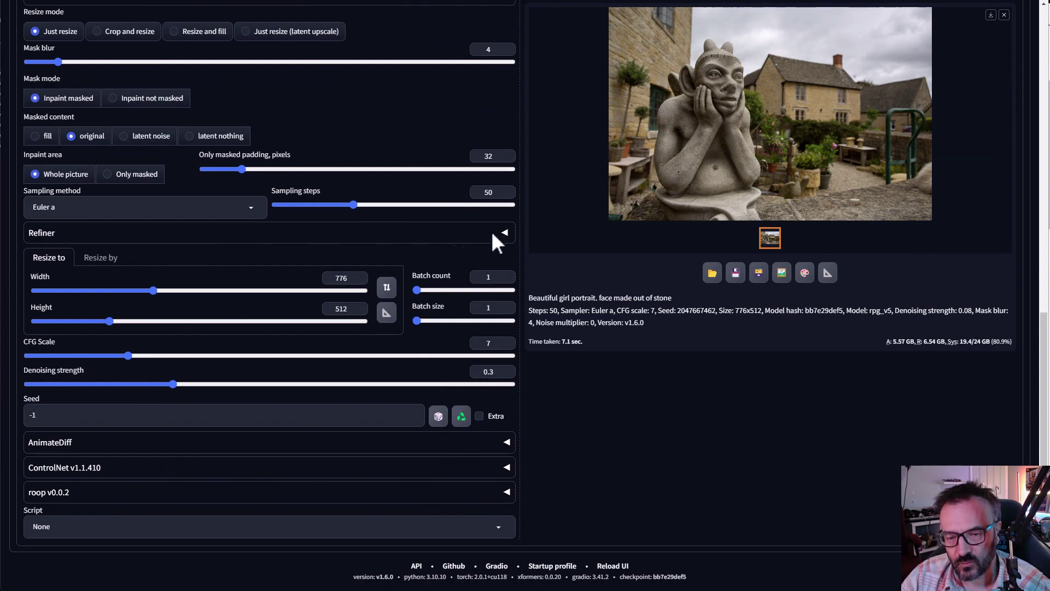
scroll(582, 396, up, 15)
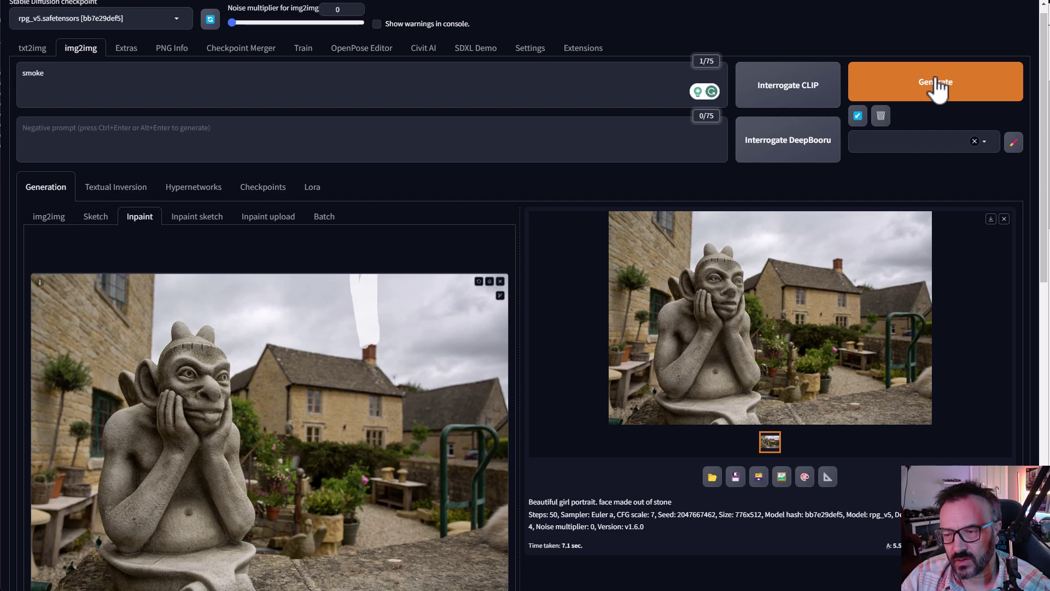
Generate a 'smoke' inpaint at denoising 0.3, then raise denoising strength to 0.68
click(937, 87)
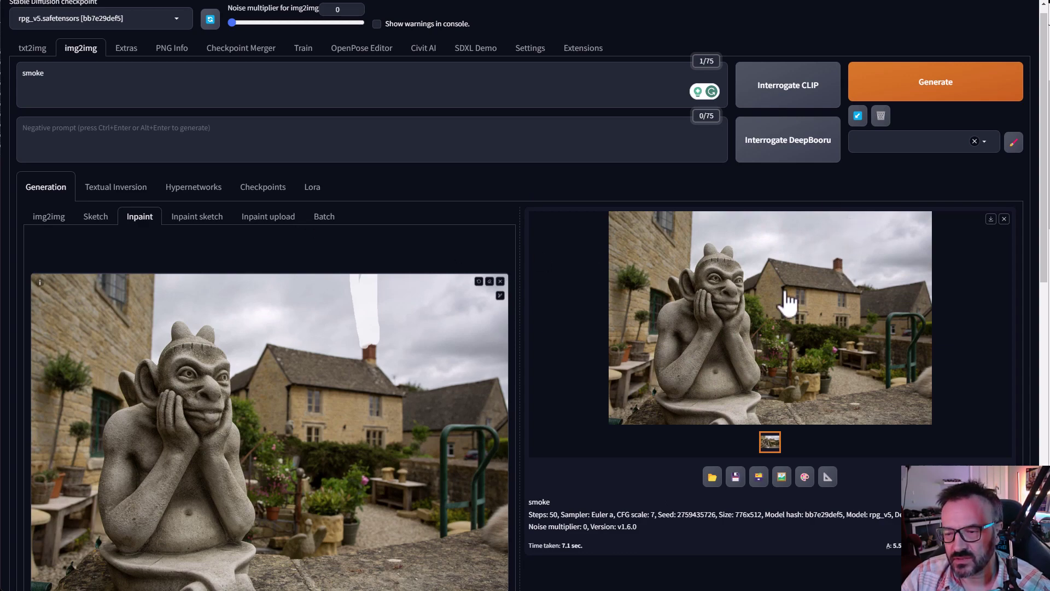
scroll(522, 404, down, 4)
scroll(523, 404, down, 8)
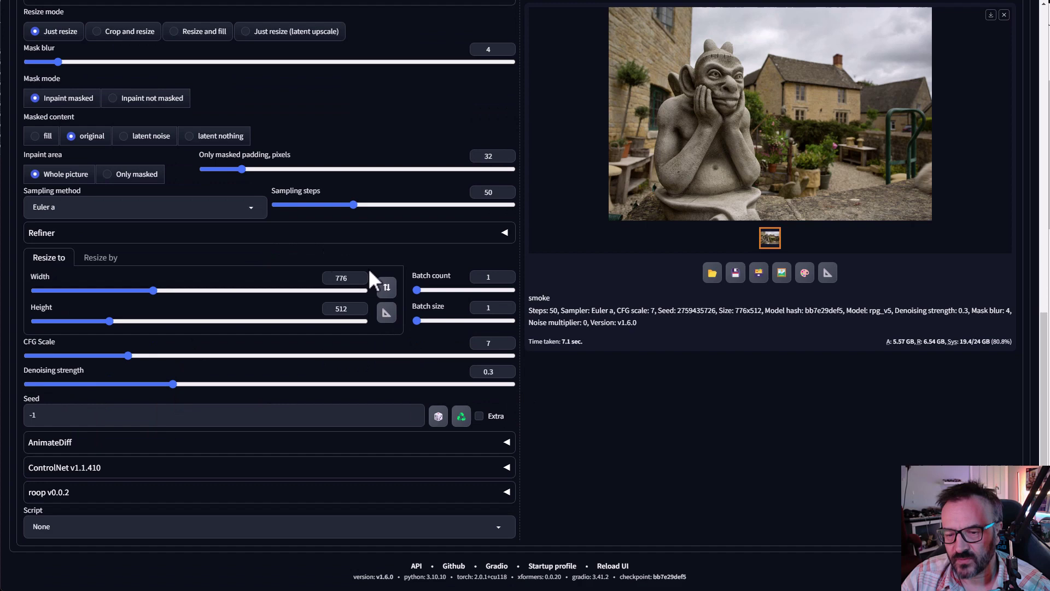
drag(172, 383, 329, 389)
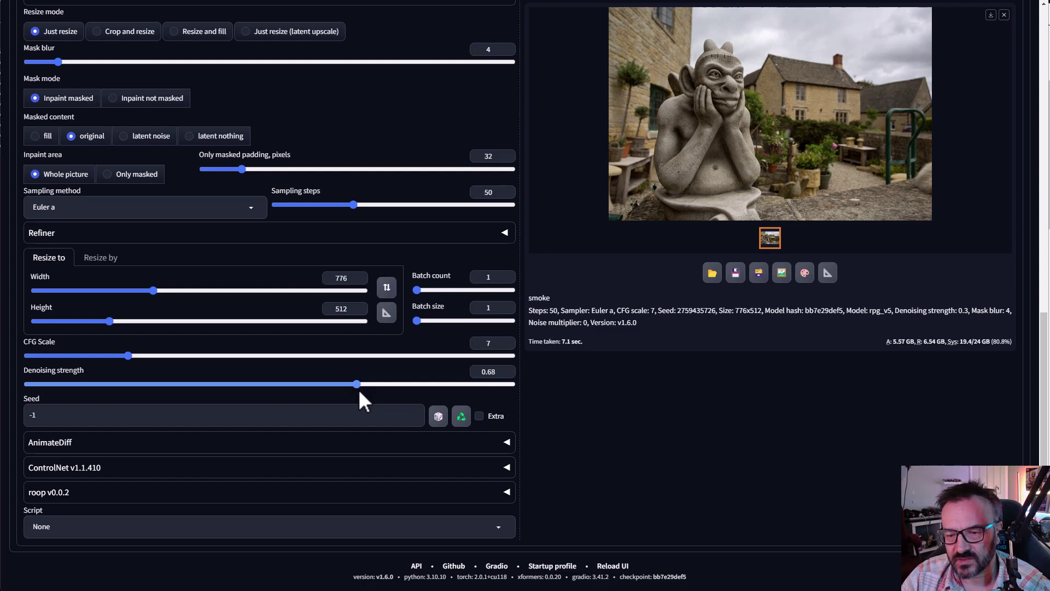
scroll(791, 434, up, 12)
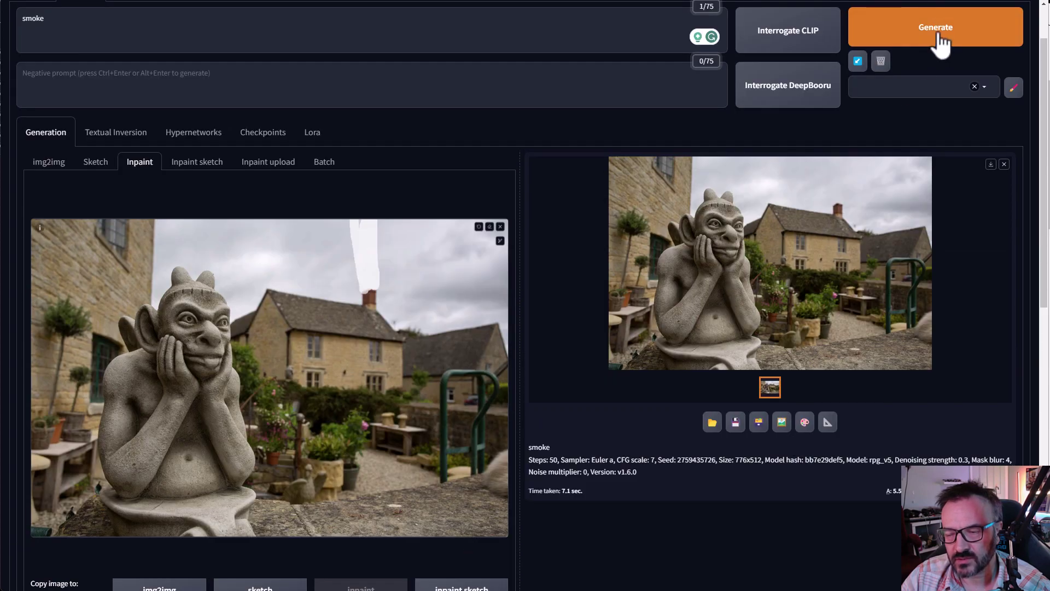
click(939, 39)
scroll(263, 230, up, 1)
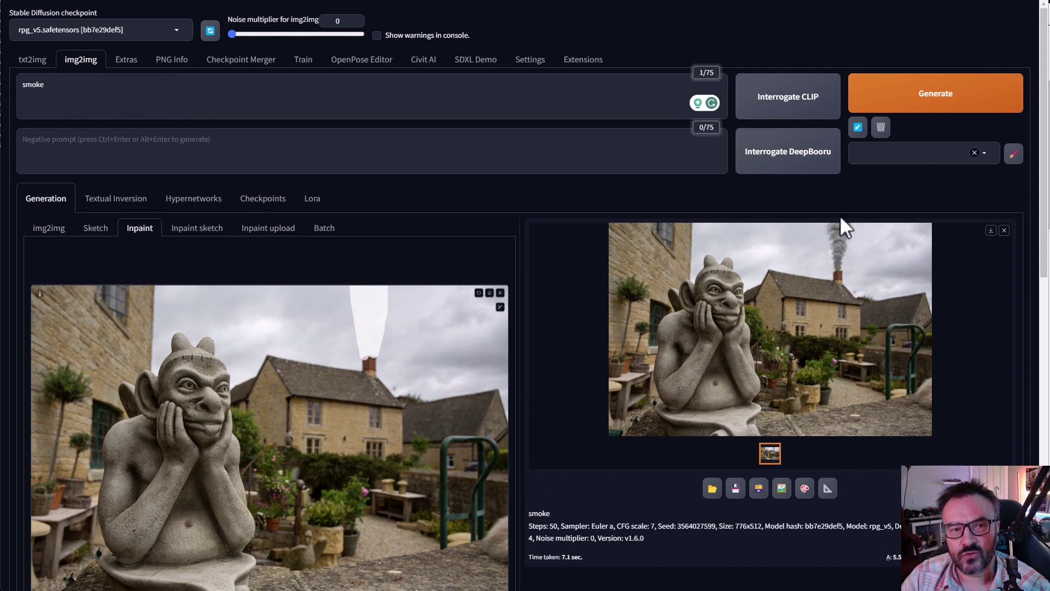
scroll(448, 266, down, 2)
scroll(117, 460, down, 5)
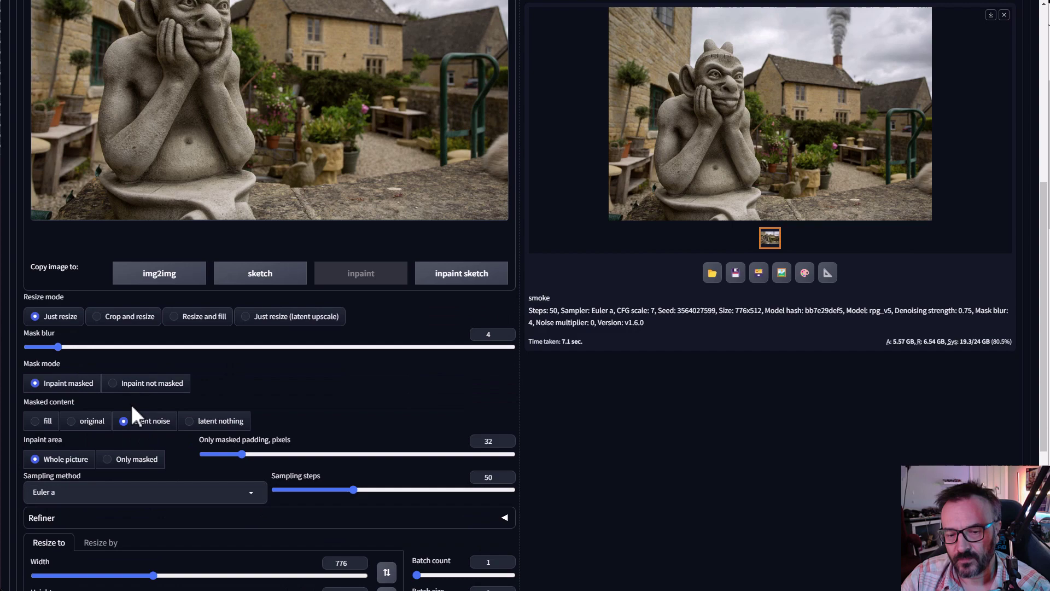
scroll(174, 442, down, 2)
scroll(174, 441, down, 1)
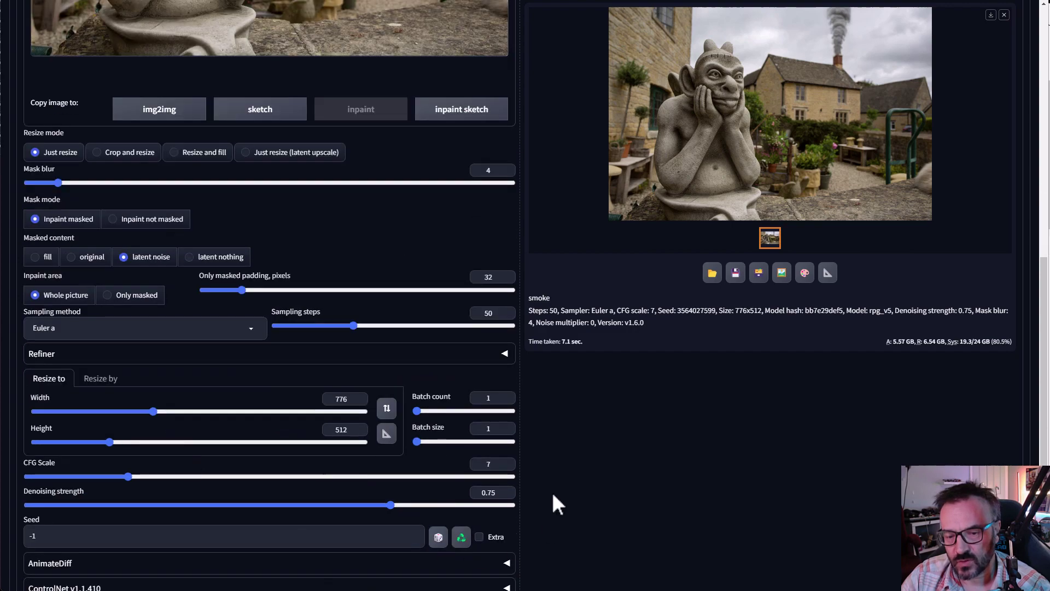
scroll(648, 488, up, 10)
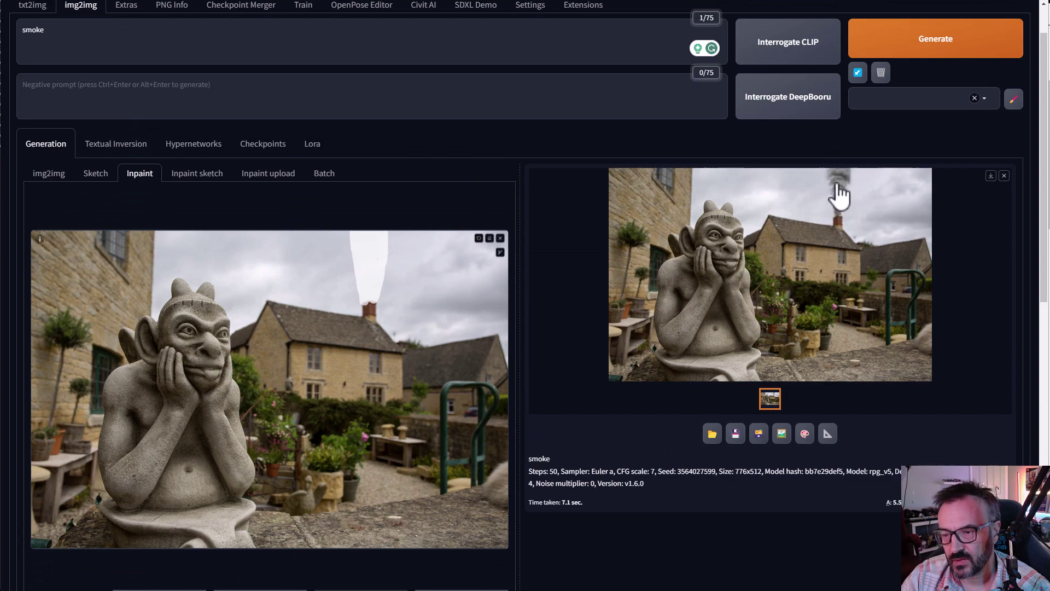
scroll(507, 382, down, 8)
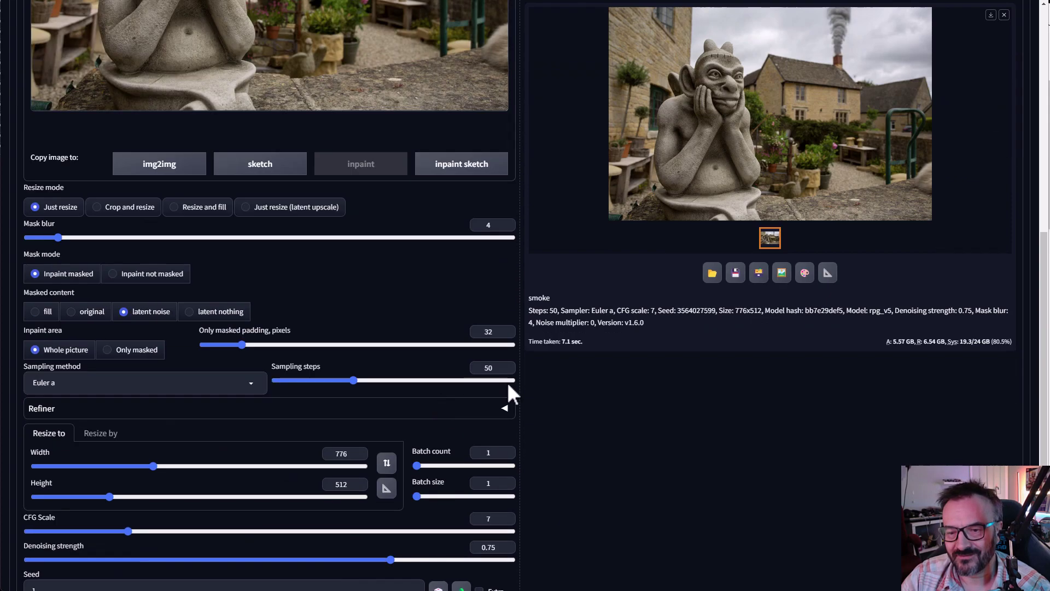
scroll(511, 381, down, 4)
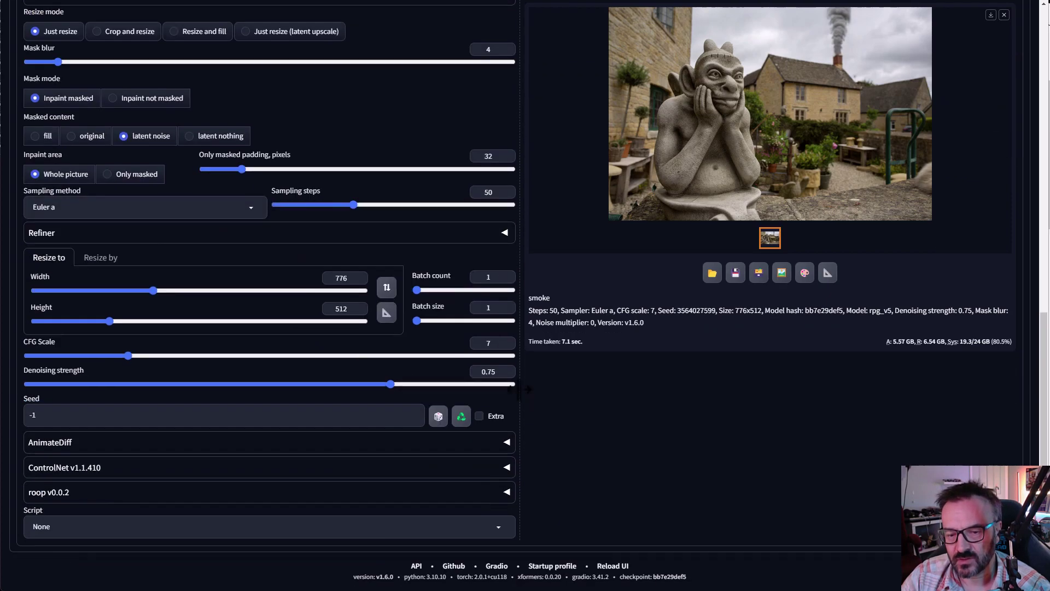
click(461, 417)
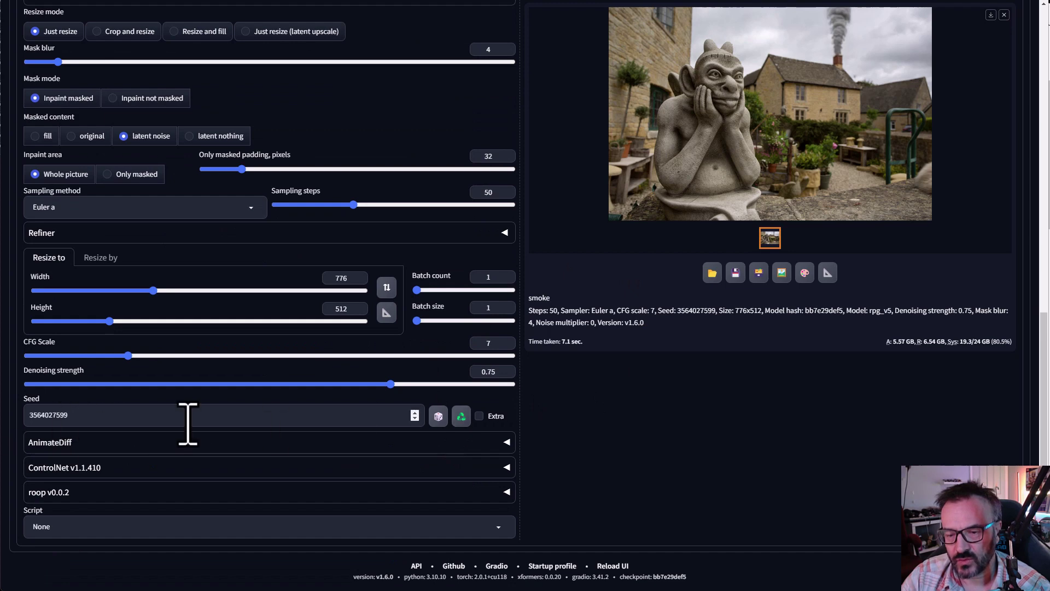
scroll(880, 118, up, 2)
scroll(537, 477, down, 2)
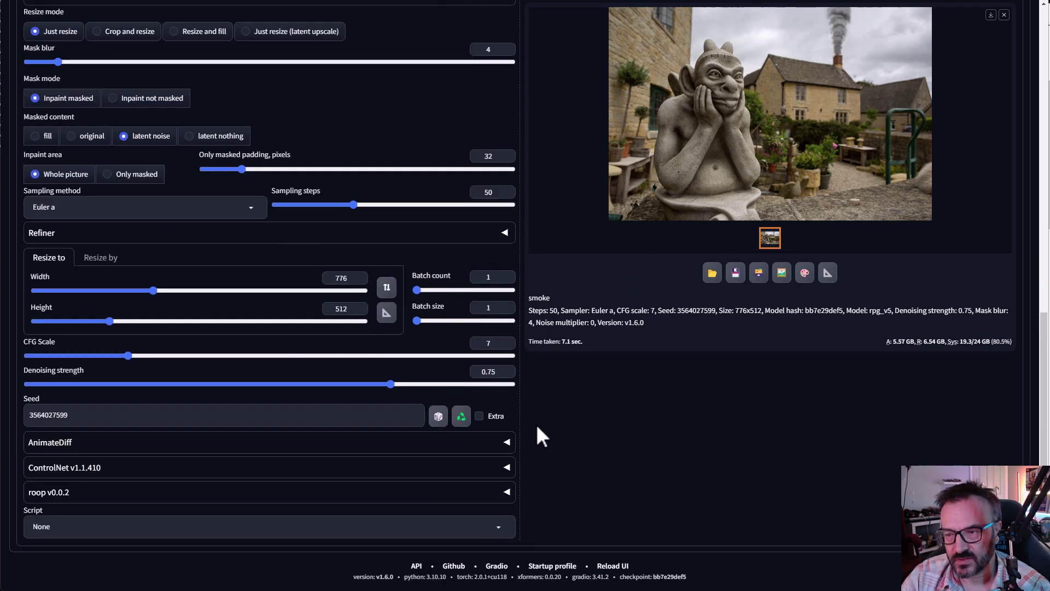
click(70, 443)
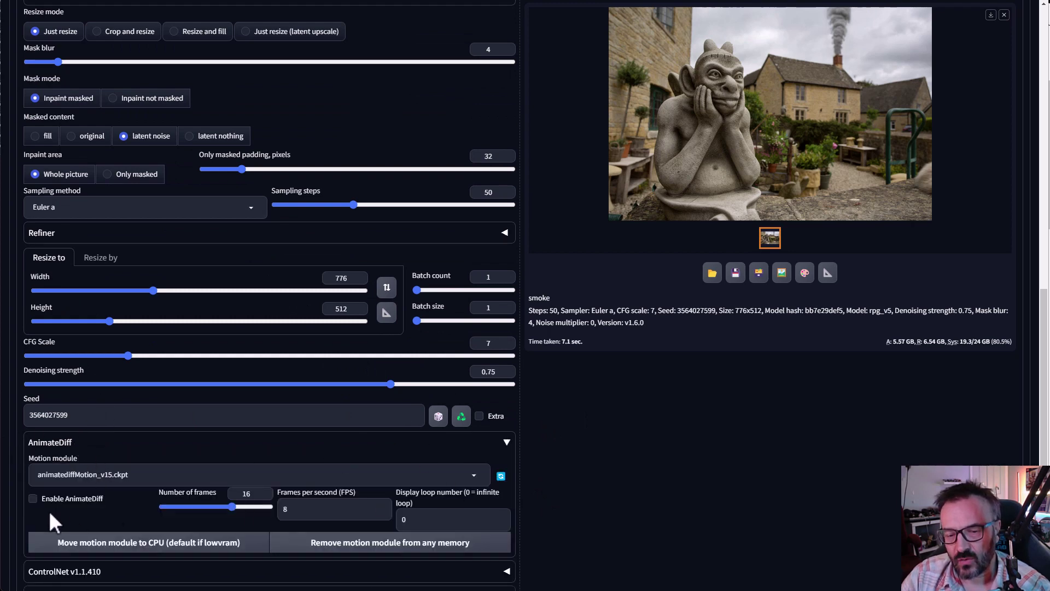
click(33, 499)
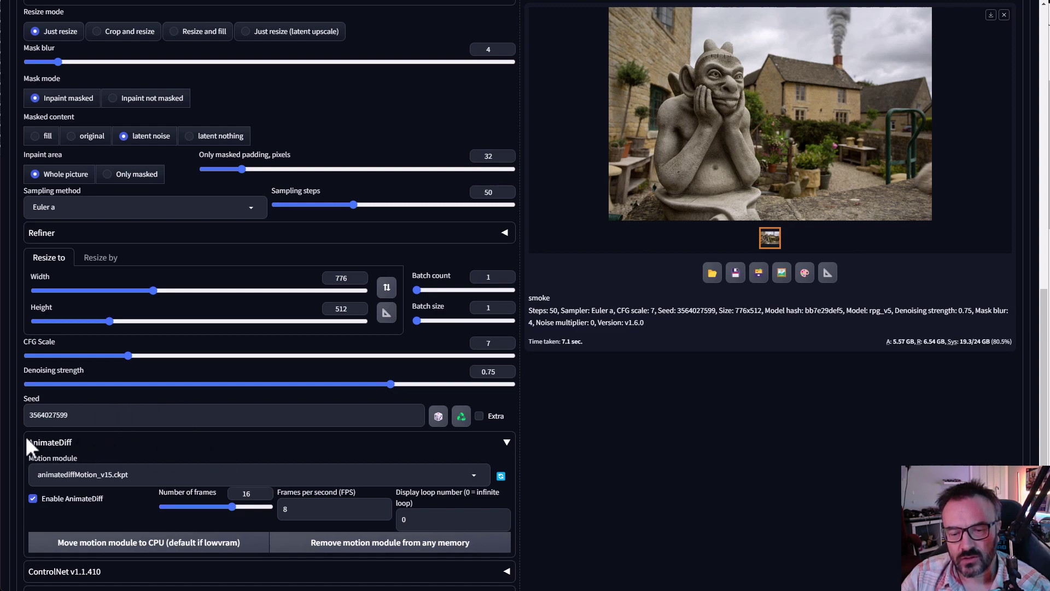
Generate the AnimateDiff smoke-plume inpaint and view the chimney result full-screen
scroll(622, 471, up, 10)
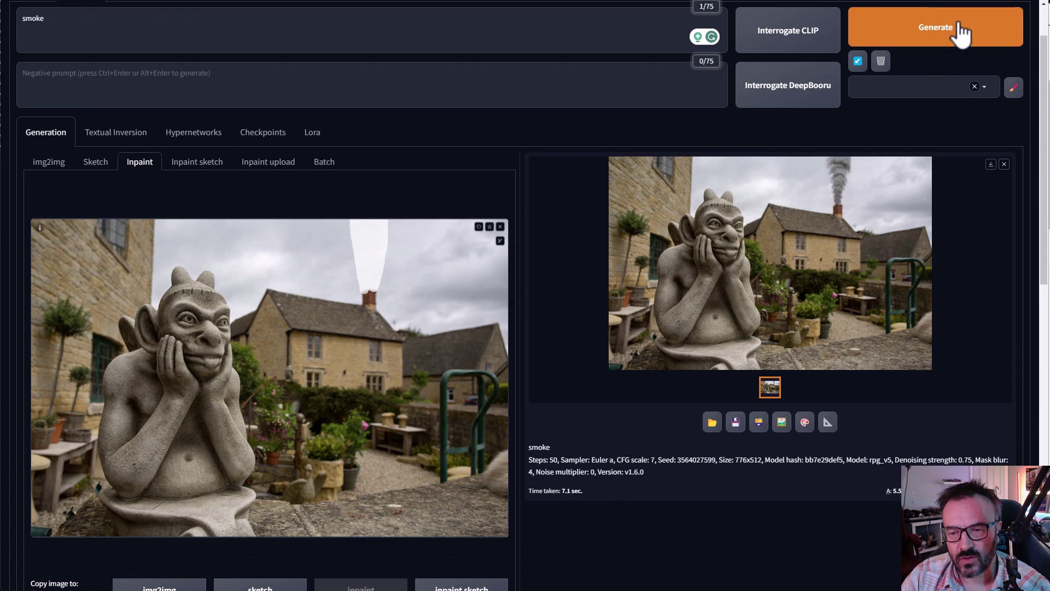
click(961, 34)
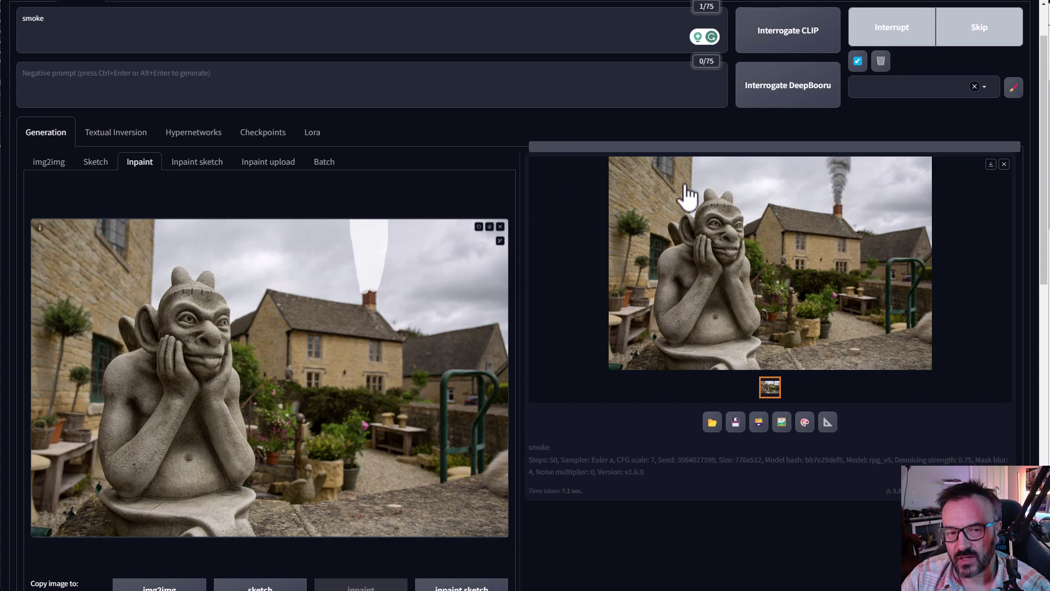
scroll(545, 309, down, 10)
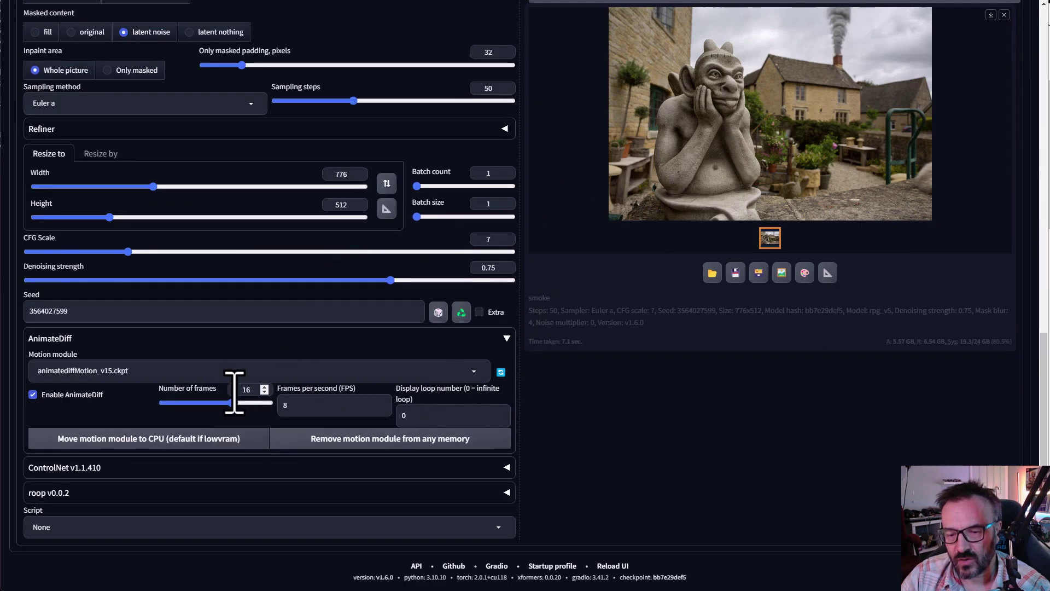
scroll(630, 386, up, 10)
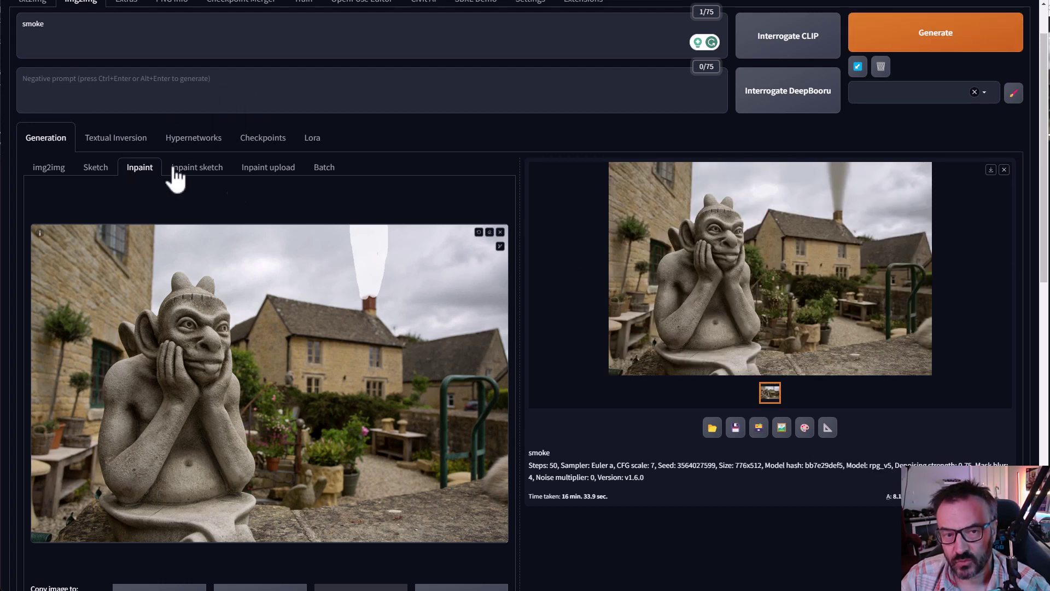
click(769, 253)
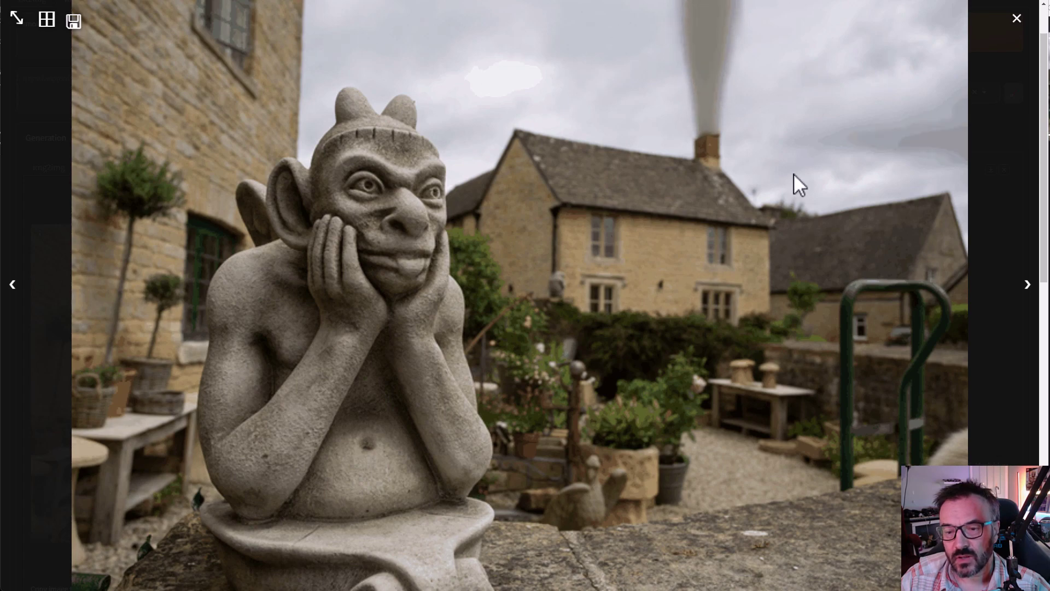
Exit the lightbox viewer back to the Inpaint tab's finished smoke animation
click(1016, 19)
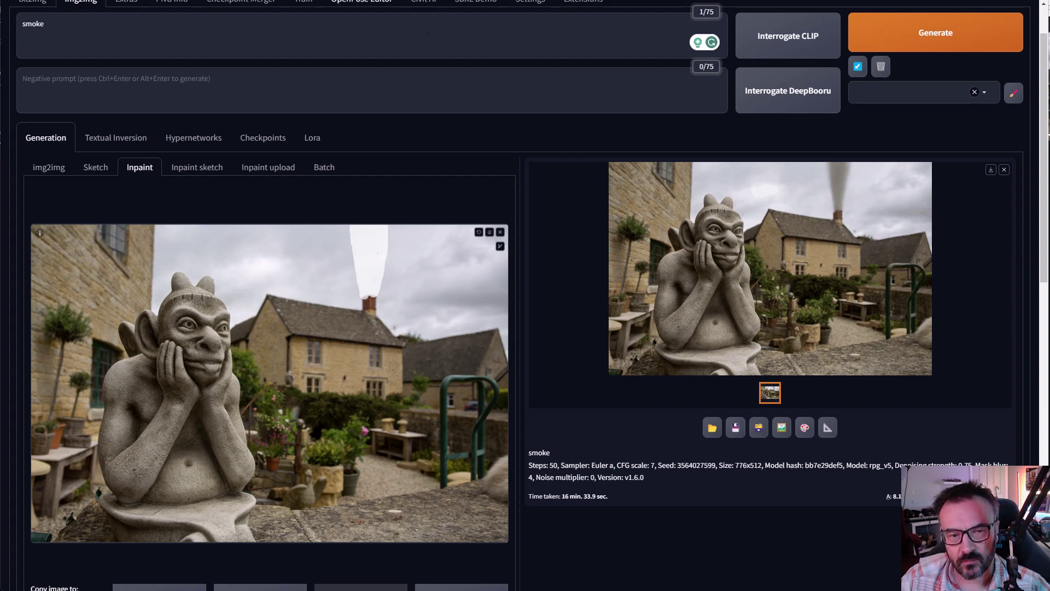
Send the smoke result to Extras and bring up the 6x stone-girl portrait in Gigapixel AI
scroll(525, 295, down, 1)
scroll(430, 233, down, 7)
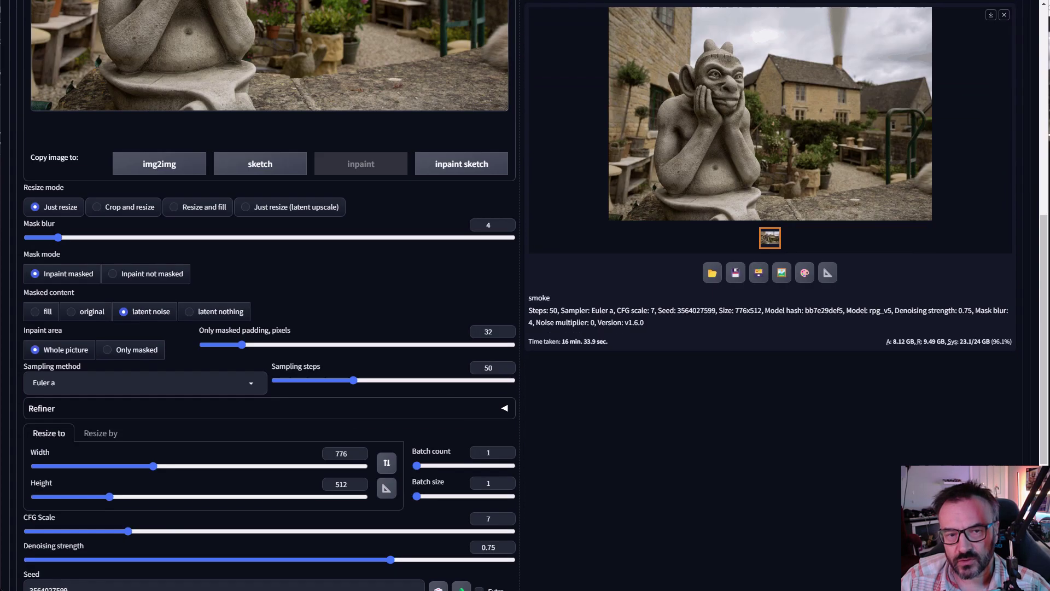
scroll(541, 386, down, 2)
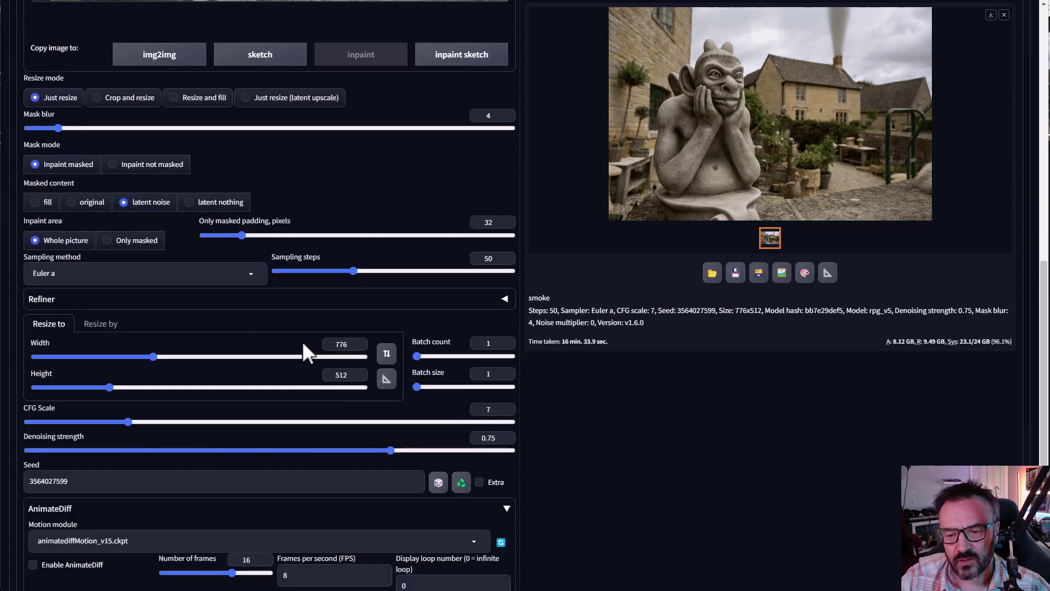
scroll(302, 341, up, 3)
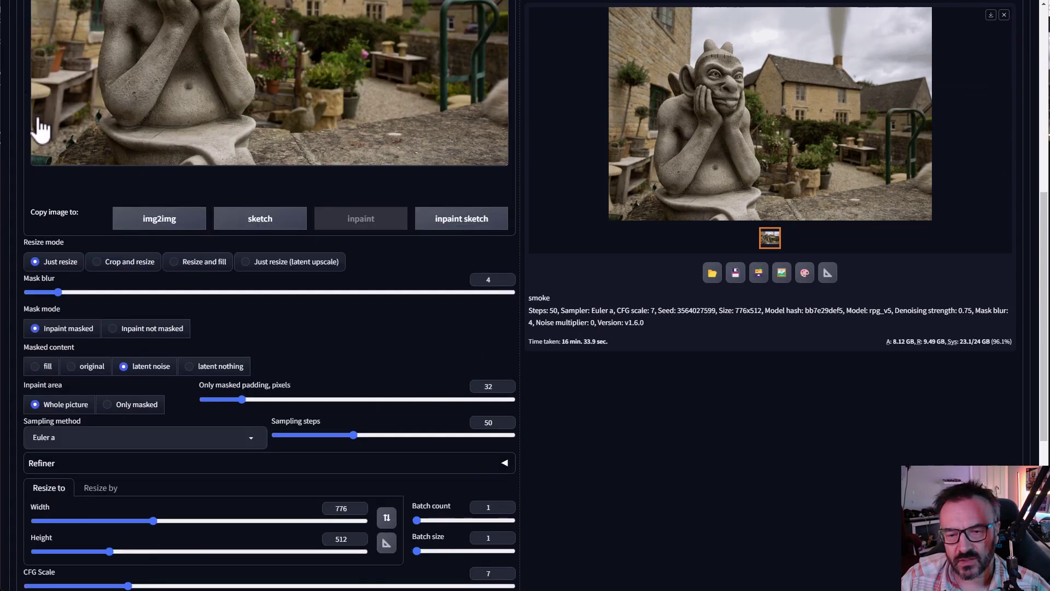
scroll(671, 386, up, 4)
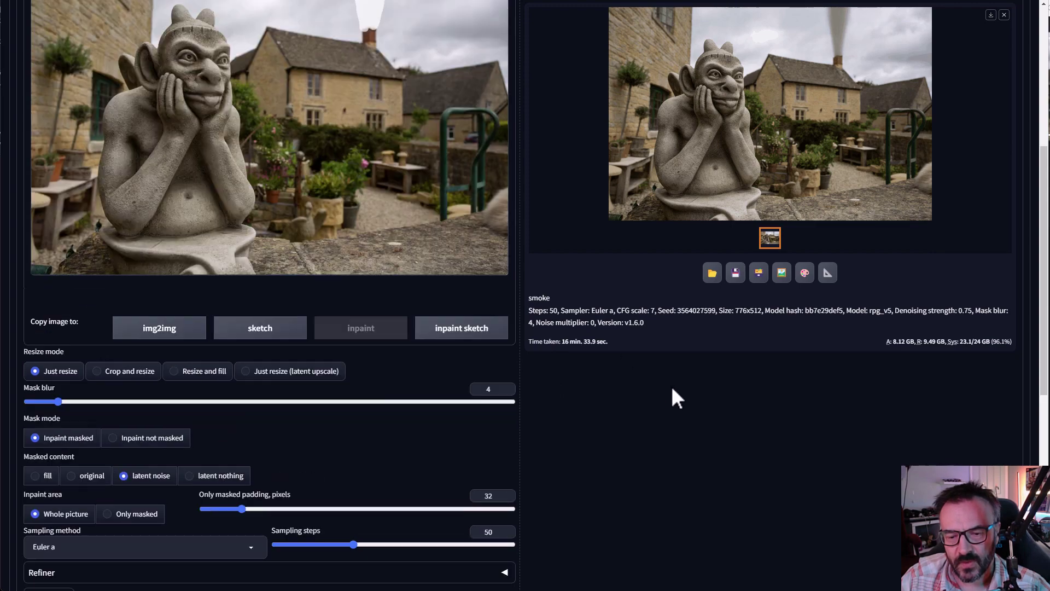
click(828, 386)
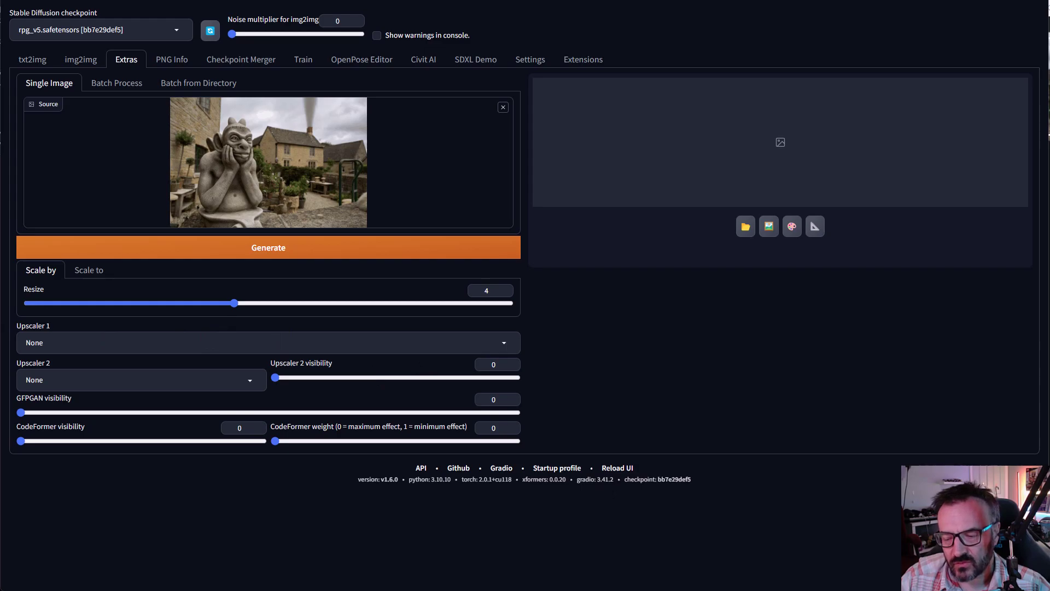
key(alt+Tab)
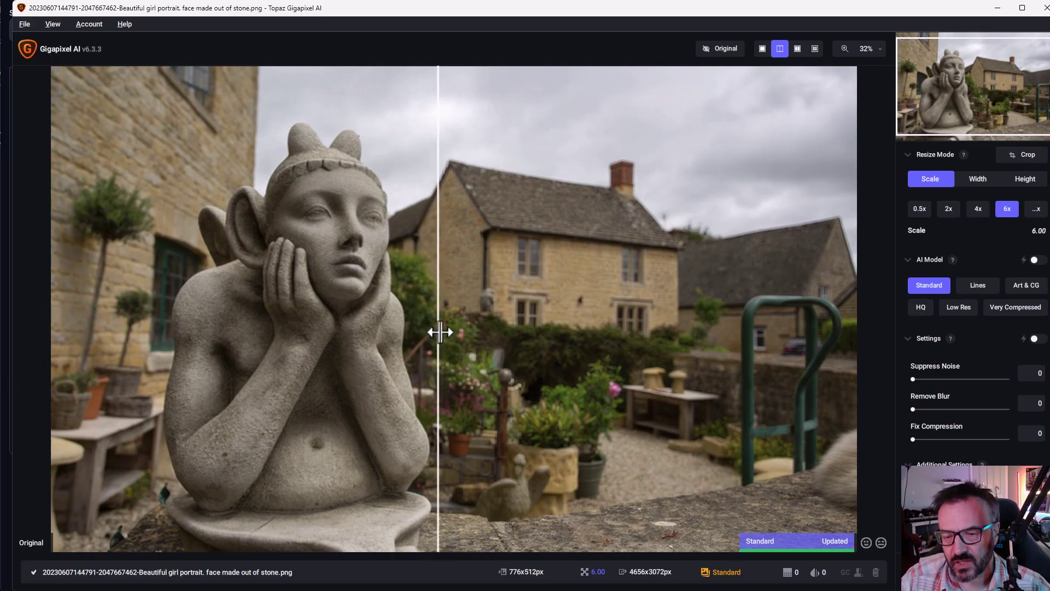
Zoom into the stone-girl face and shift the split divider to compare original versus 6x upscale
drag(440, 332, 249, 322)
scroll(327, 208, up, 6)
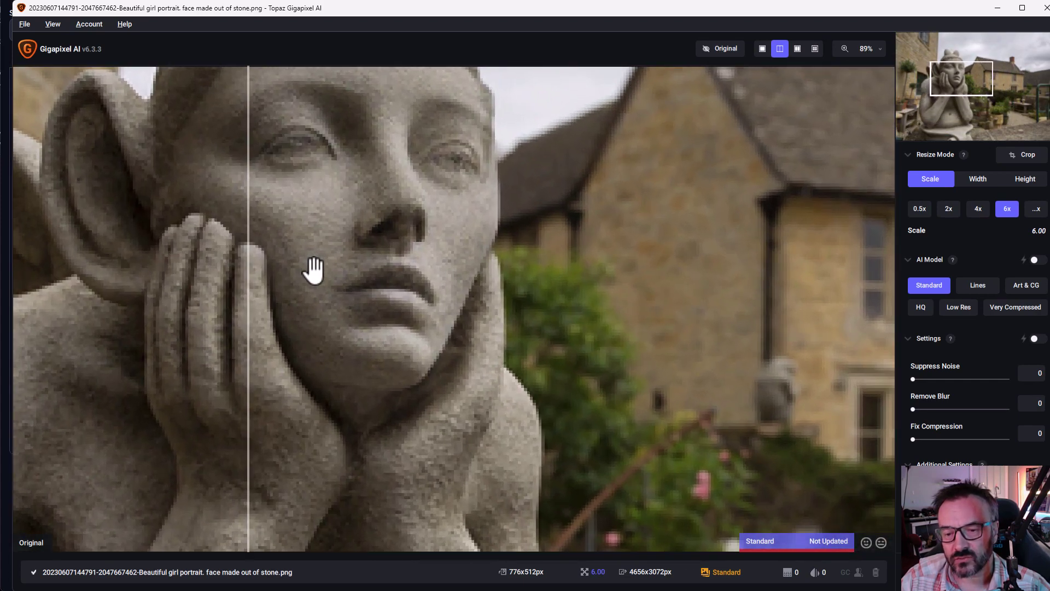
drag(313, 270, 534, 368)
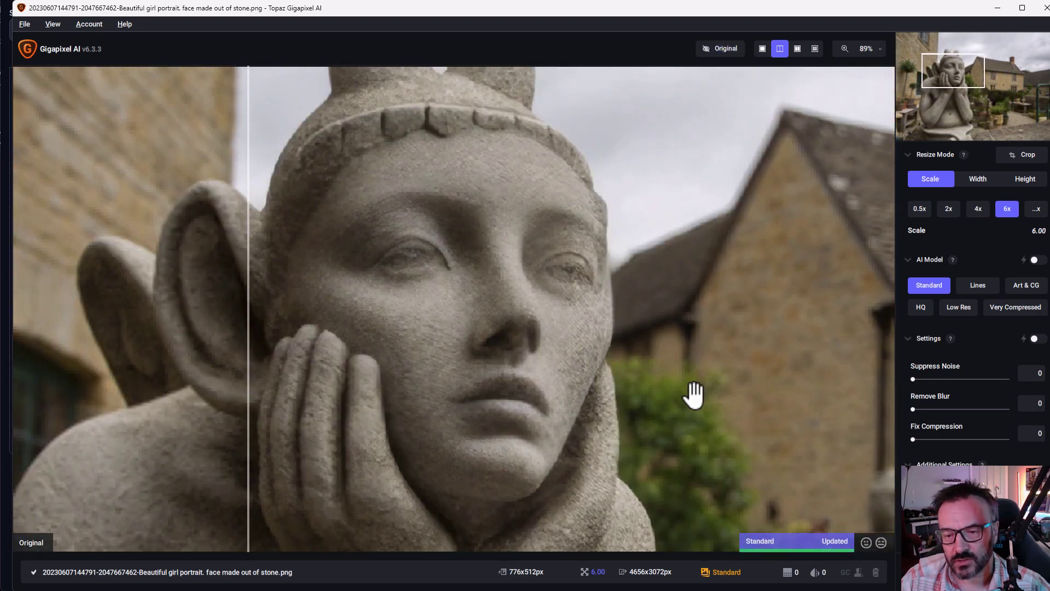
drag(243, 410, 151, 383)
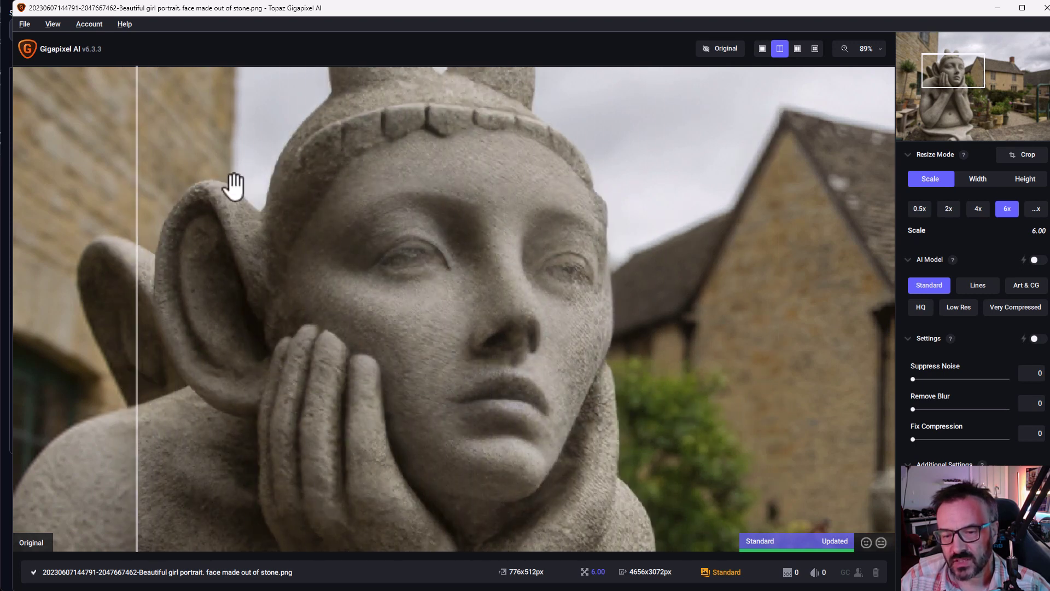
drag(135, 433, 201, 392)
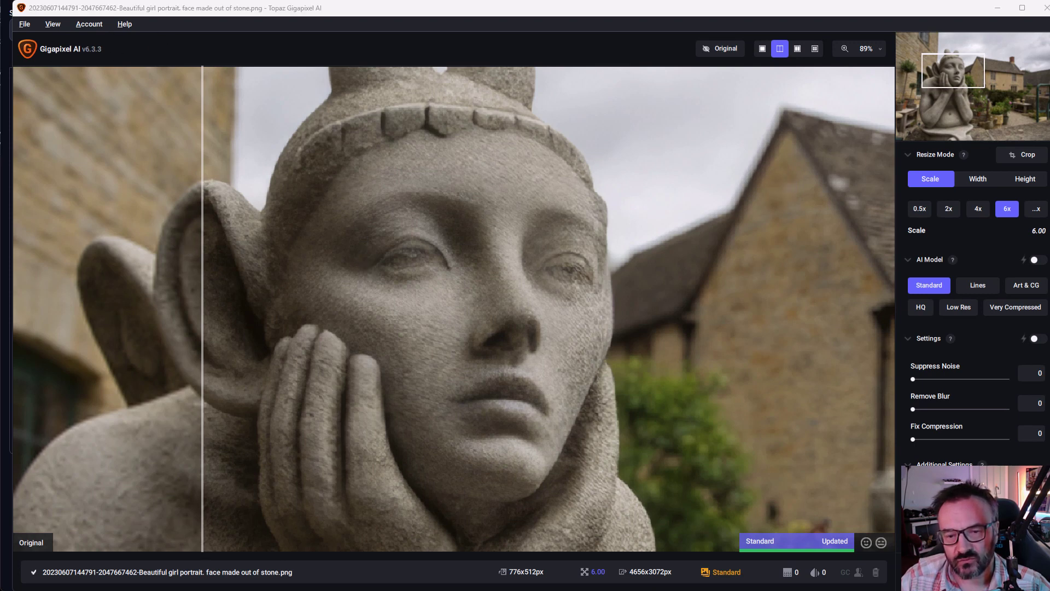
drag(238, 267, 534, 297)
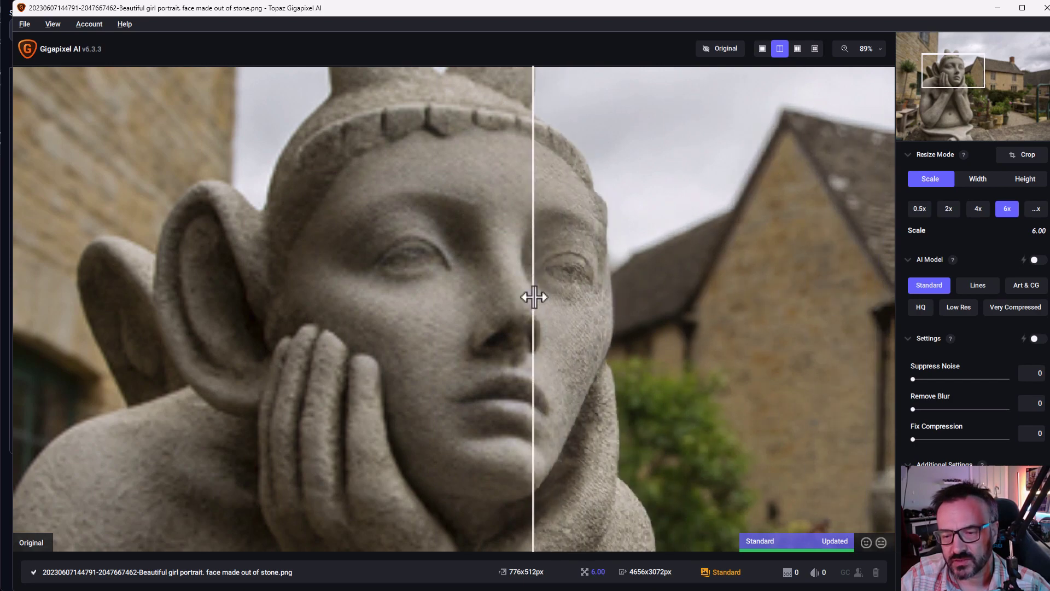